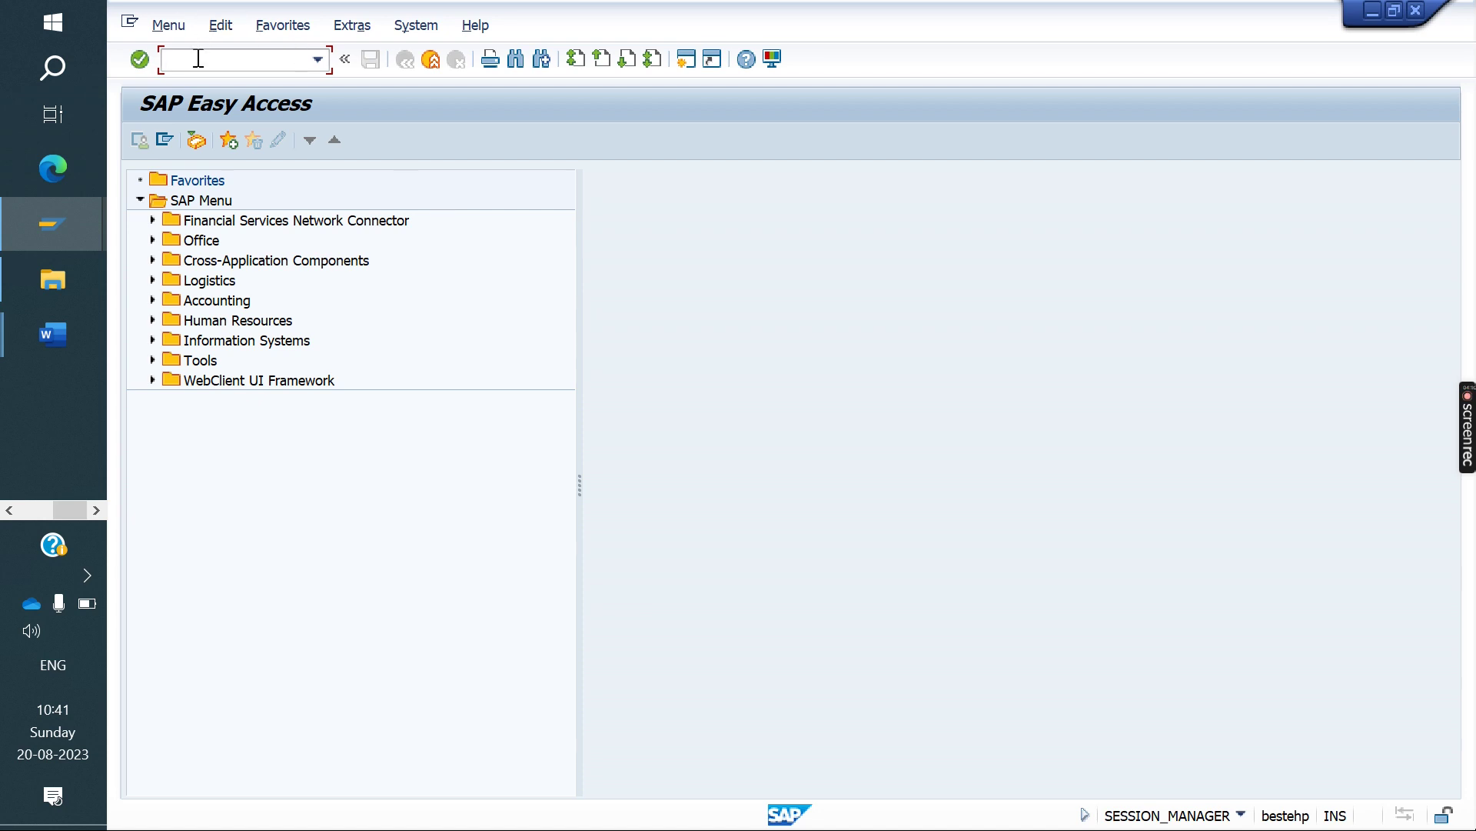
# Try to open the SPRO transaction in the ECC session and decline the detailed error description.
pyautogui.write('/nspro')
pyautogui.press('Return')
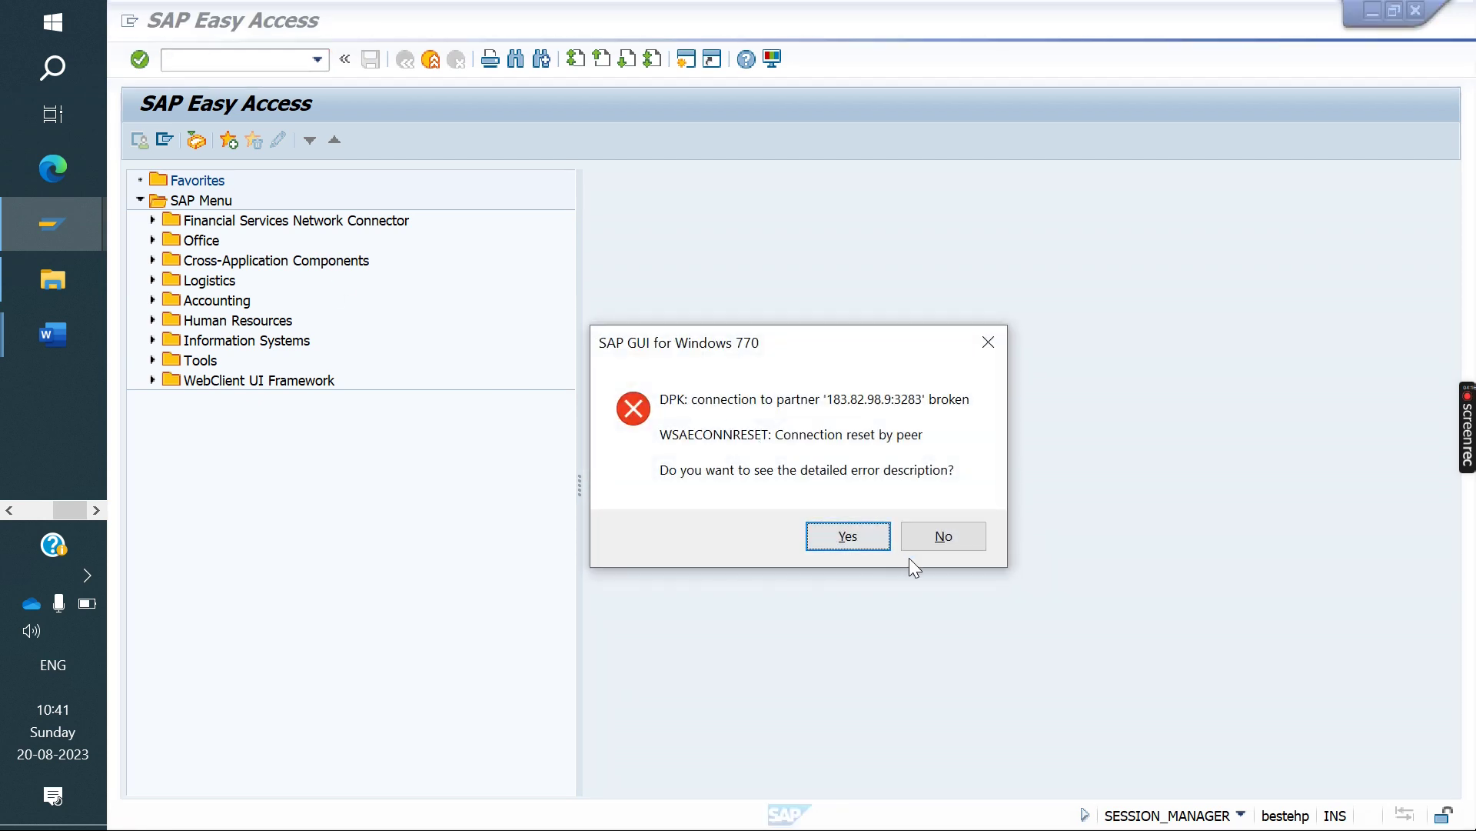
pyautogui.click(974, 536)
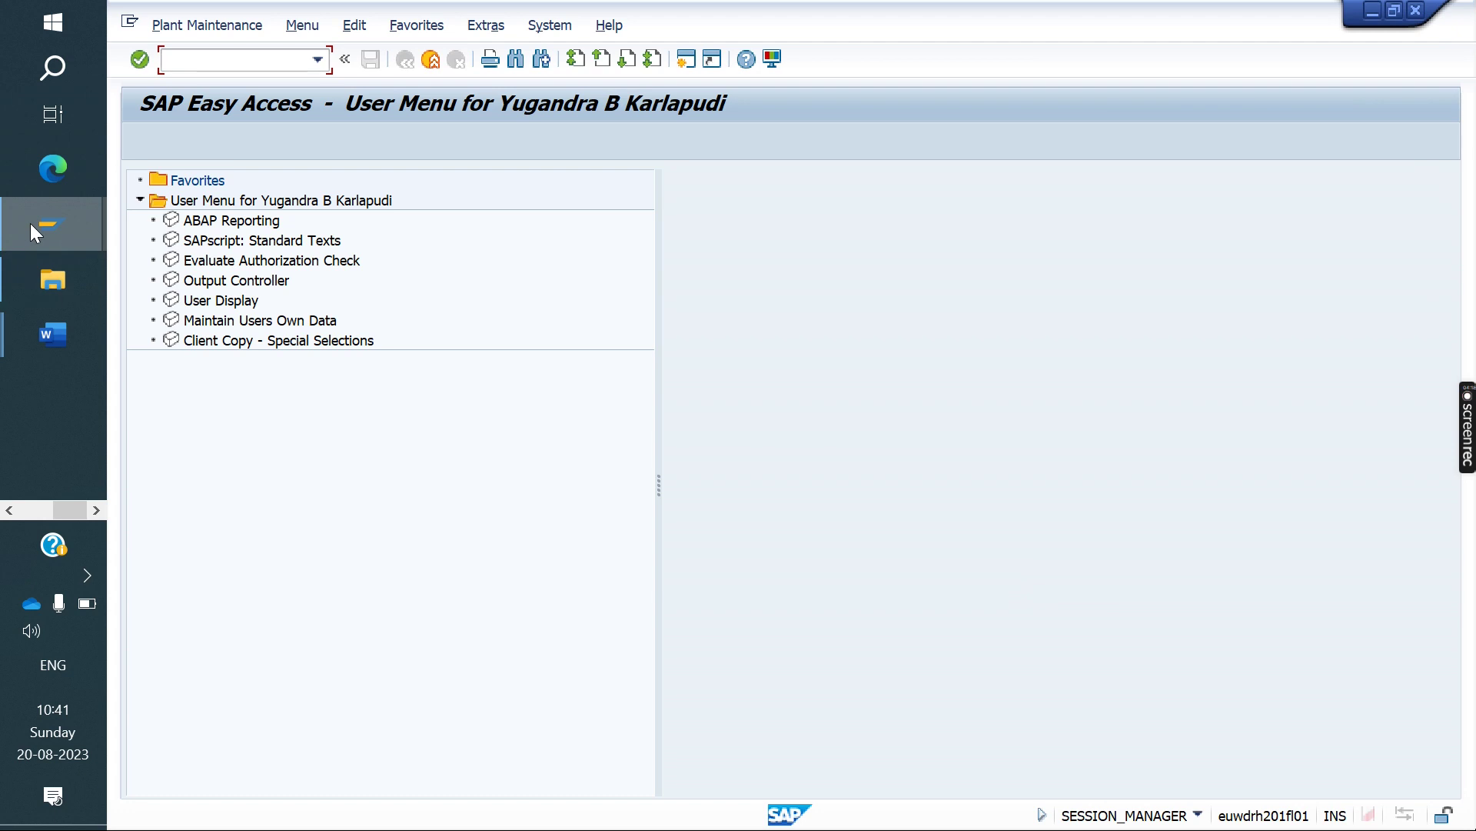
pyautogui.moveTo(30, 224)
pyautogui.click(230, 121)
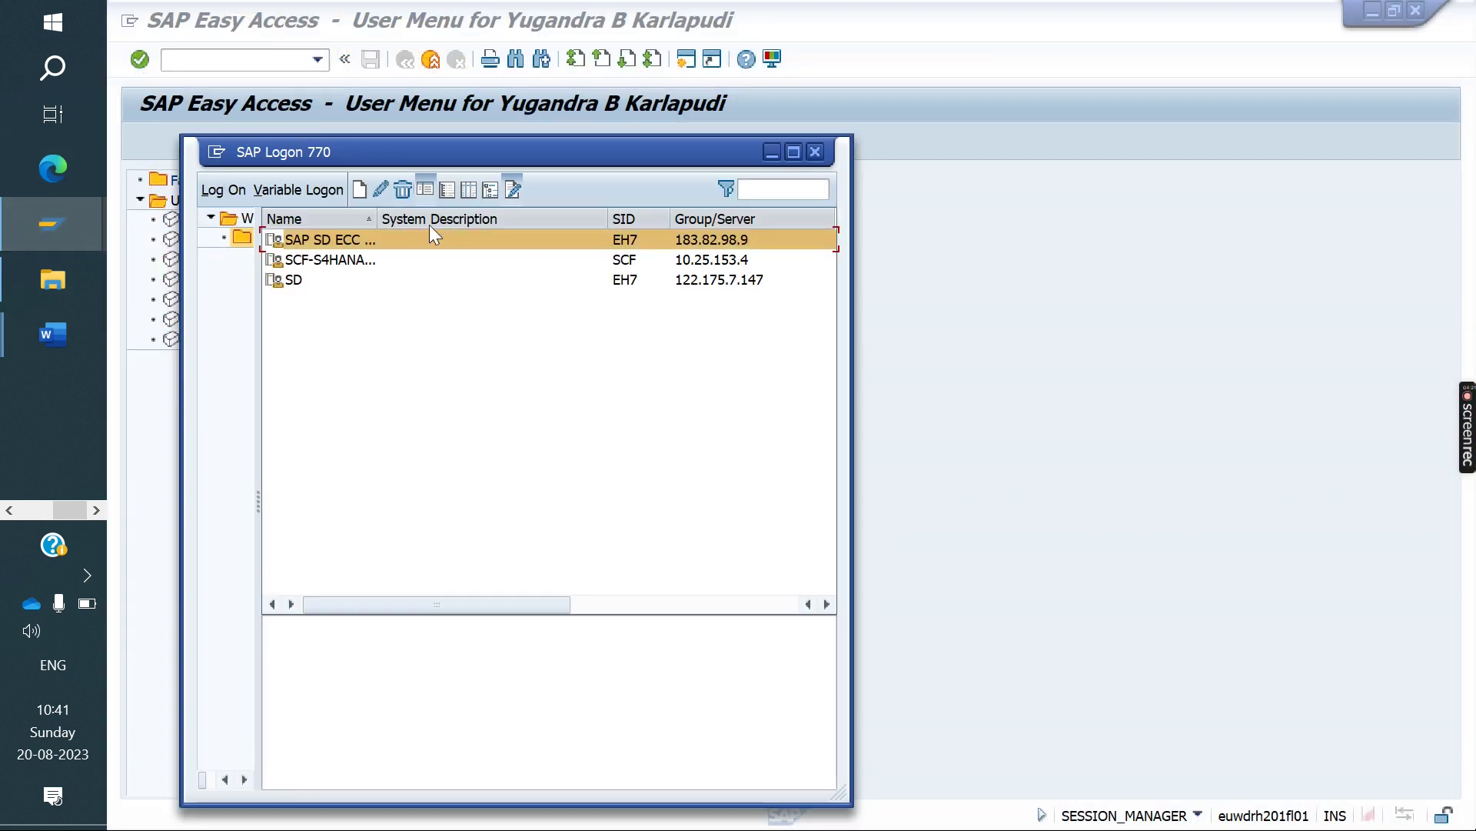
pyautogui.click(344, 260)
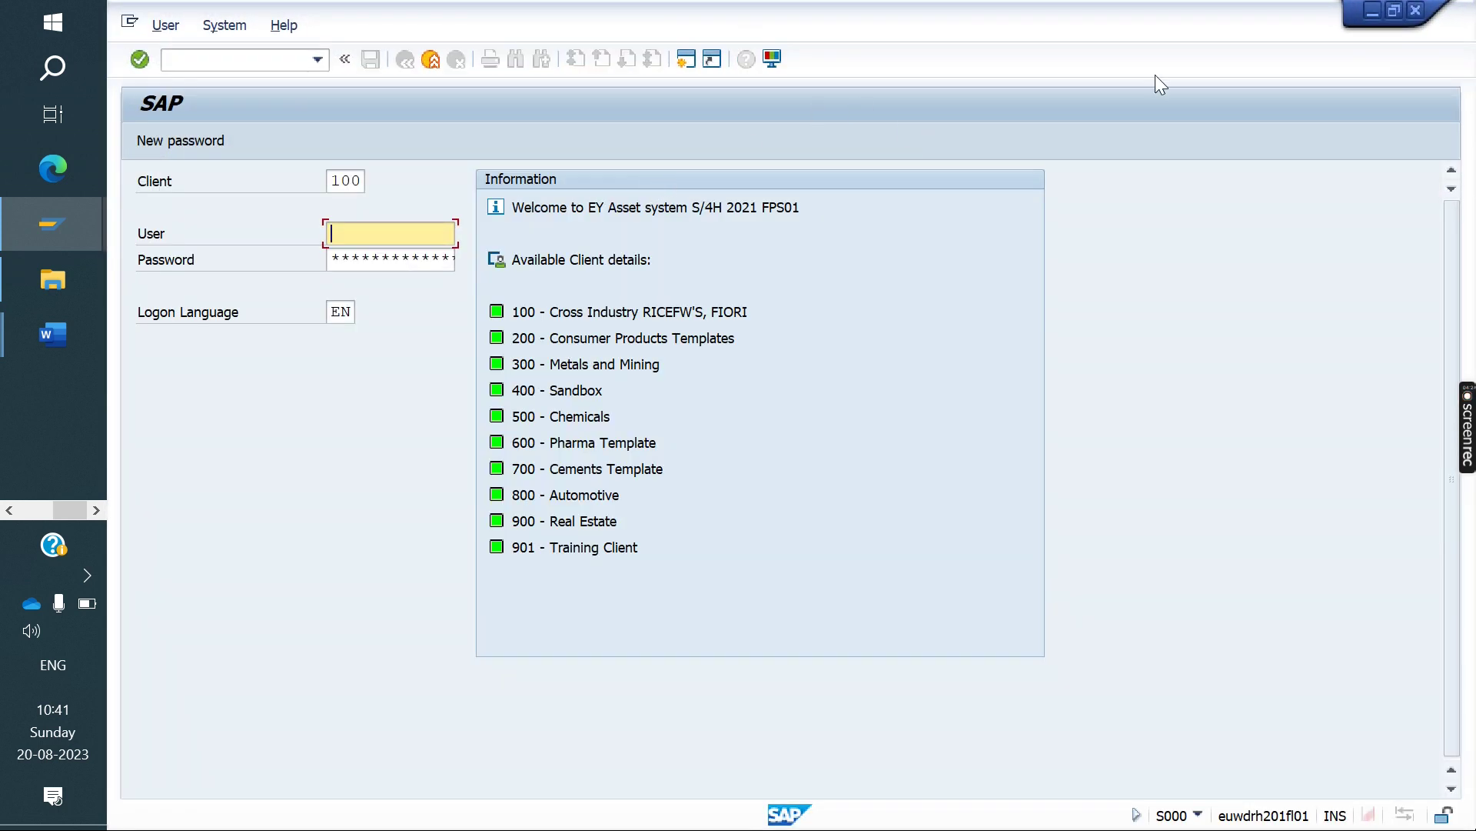
pyautogui.click(1417, 13)
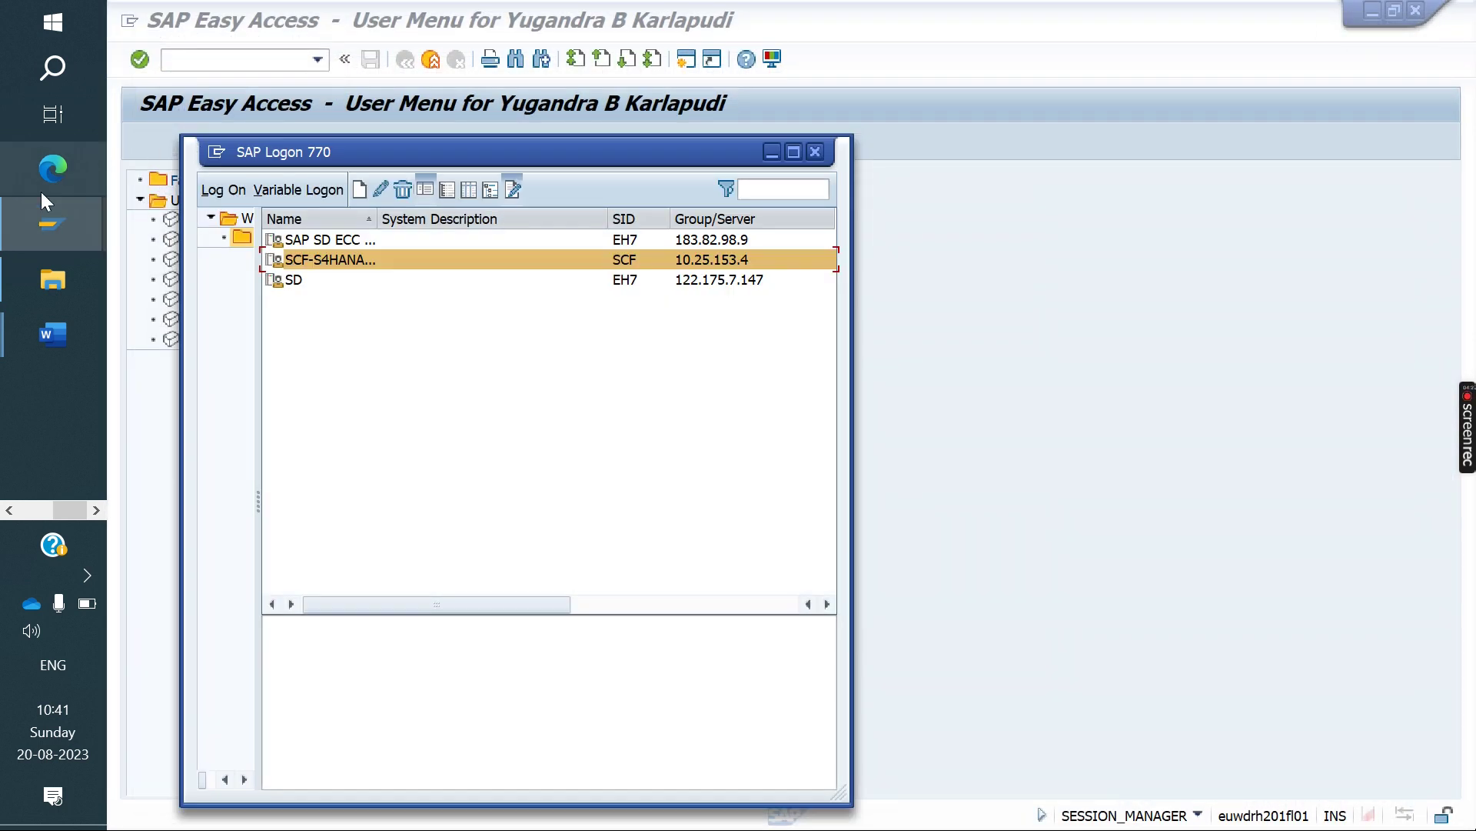
pyautogui.moveTo(32, 234)
pyautogui.click(191, 312)
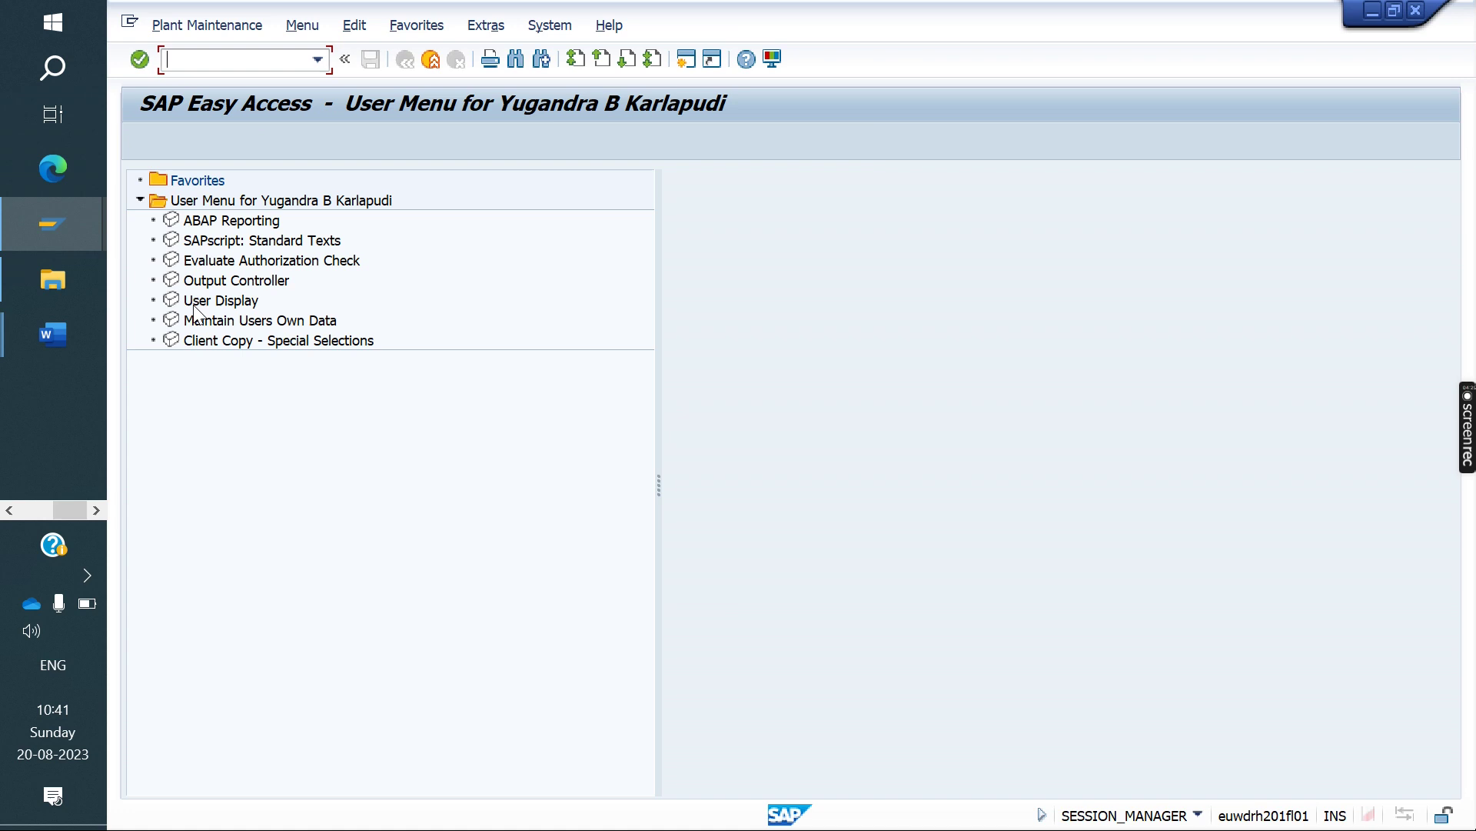
# Log on to the SAP SD ECC system, client 800, with the saved user ID and the account password.
pyautogui.click(231, 152)
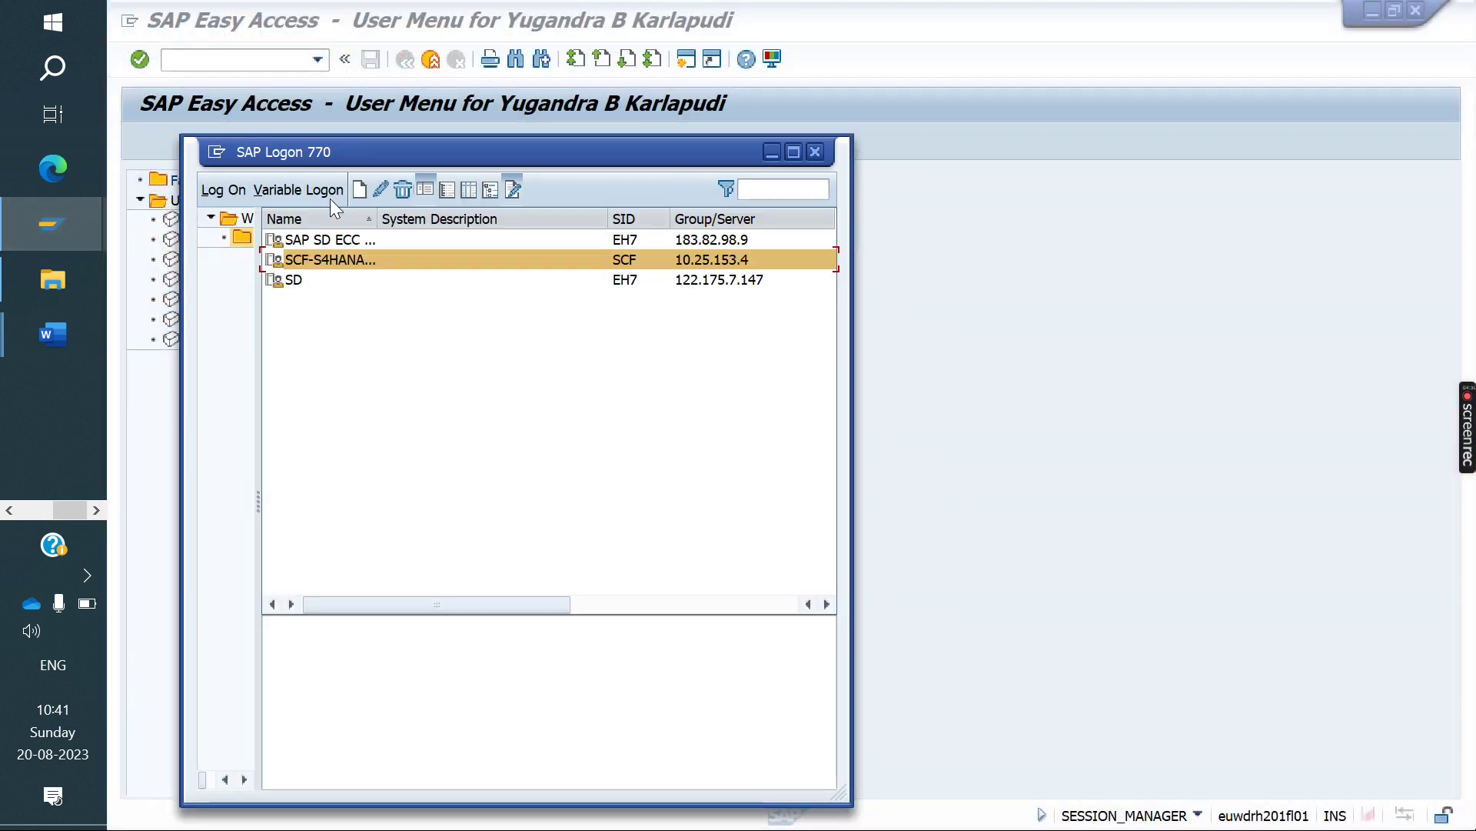
pyautogui.doubleClick(335, 240)
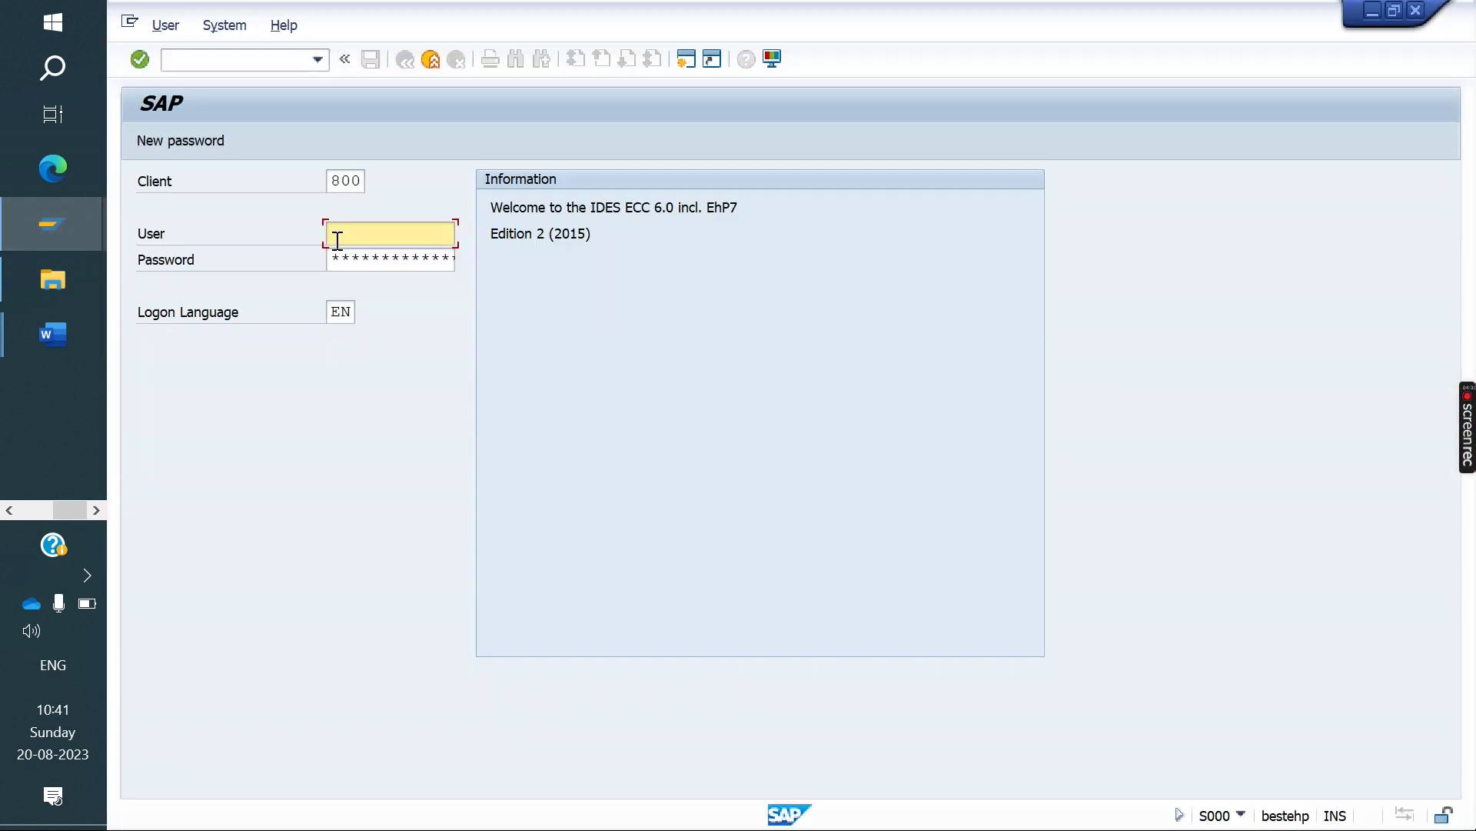
pyautogui.click(338, 241)
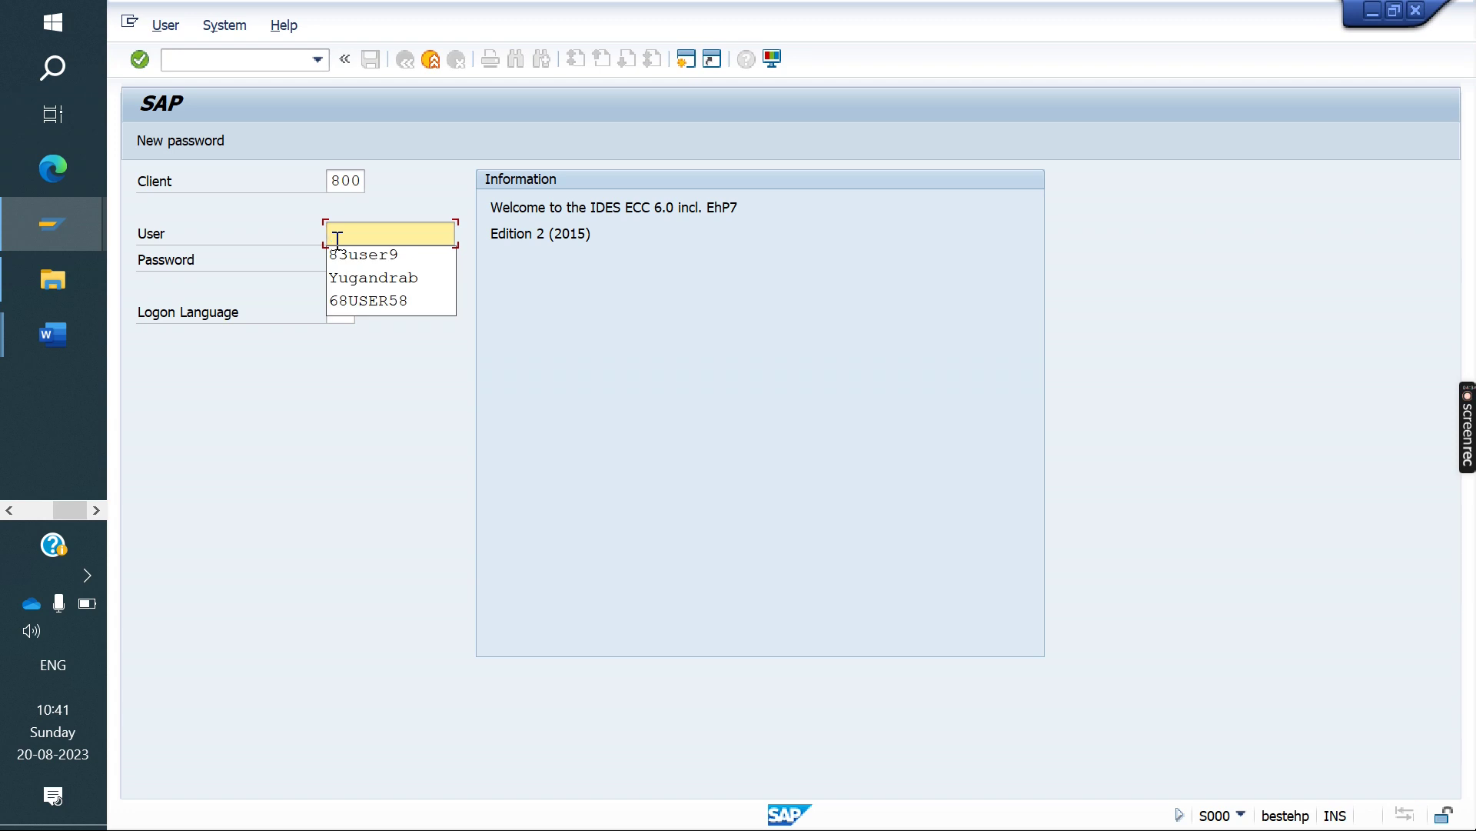
pyautogui.press('Down')
pyautogui.press('Return')
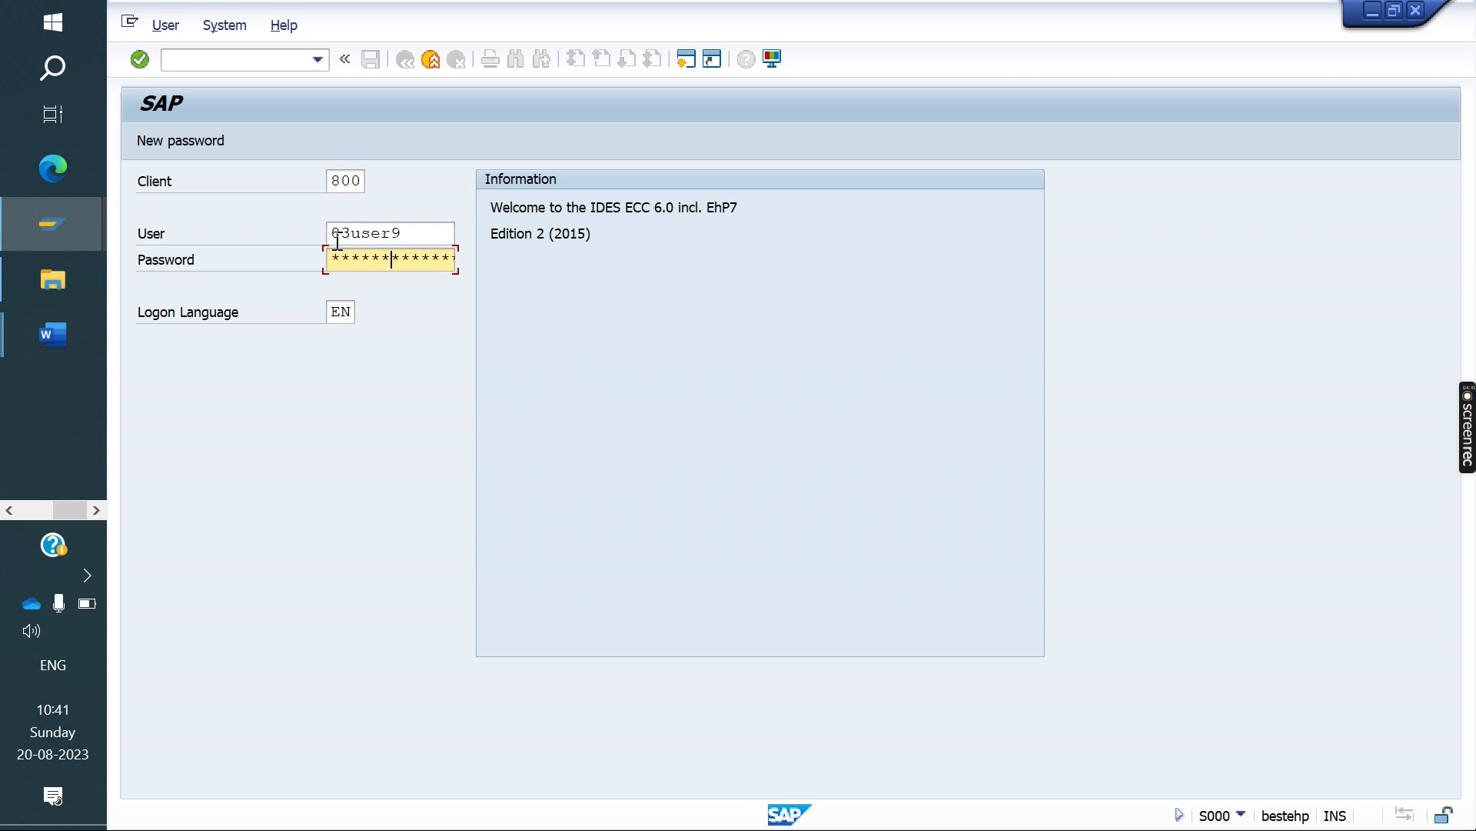
pyautogui.press('Return')
pyautogui.click(304, 663)
pyautogui.press('Return')
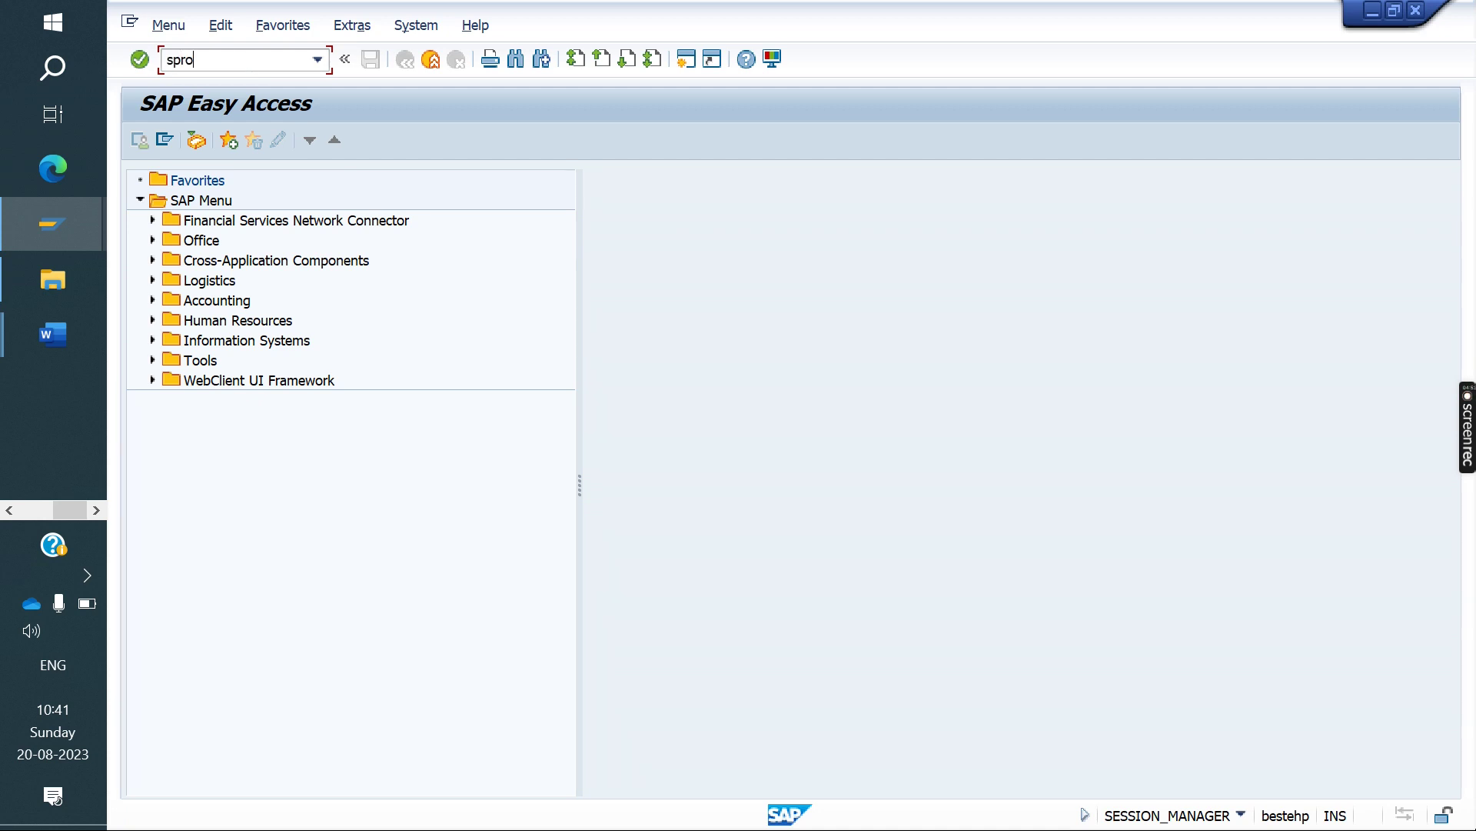
# Run transaction SPRO, display the SAP Reference IMG and expand Sales and Distribution.
pyautogui.write('spro')
pyautogui.press('Return')
pyautogui.click(225, 137)
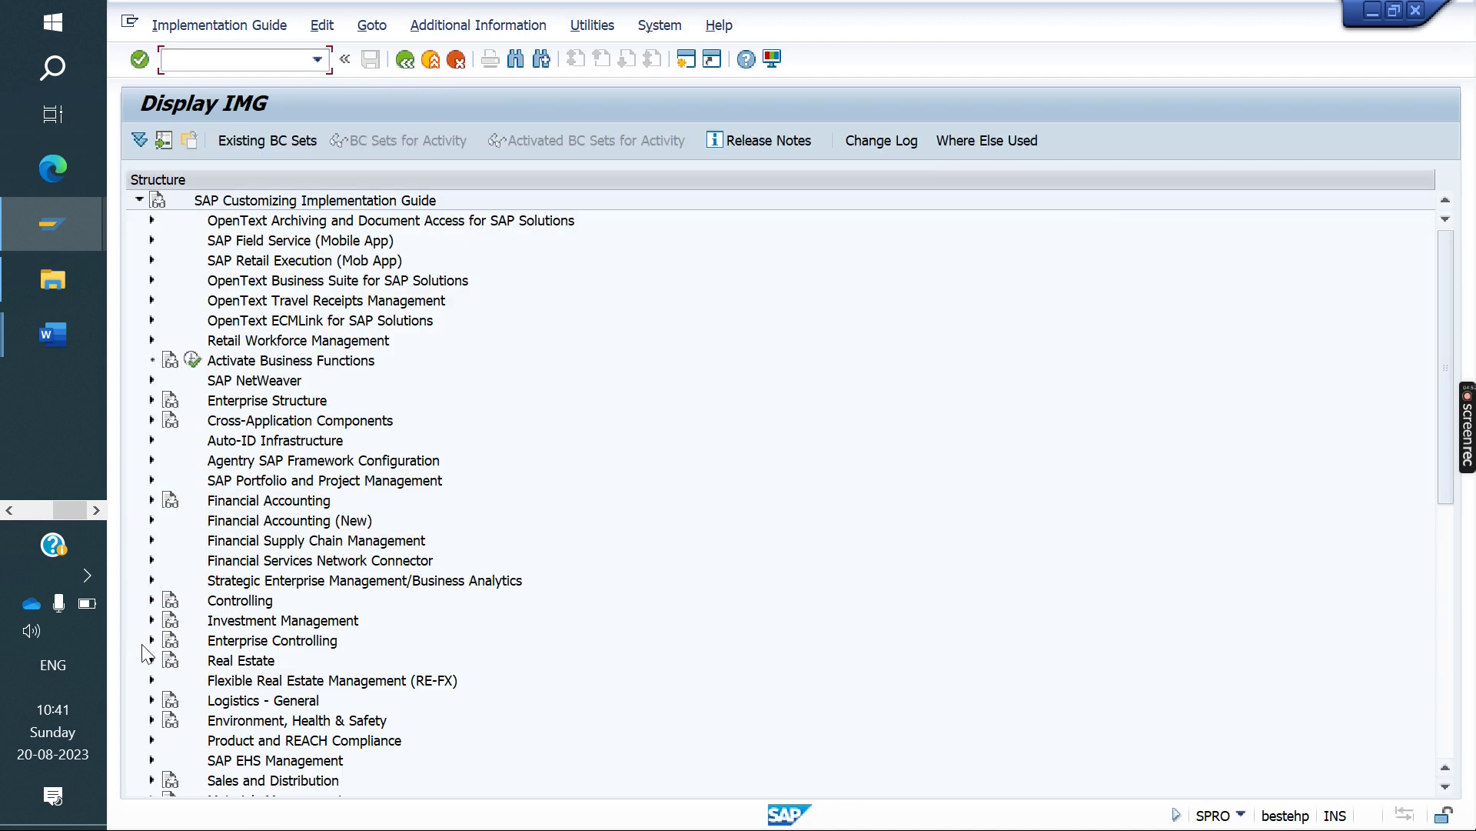
pyautogui.click(150, 780)
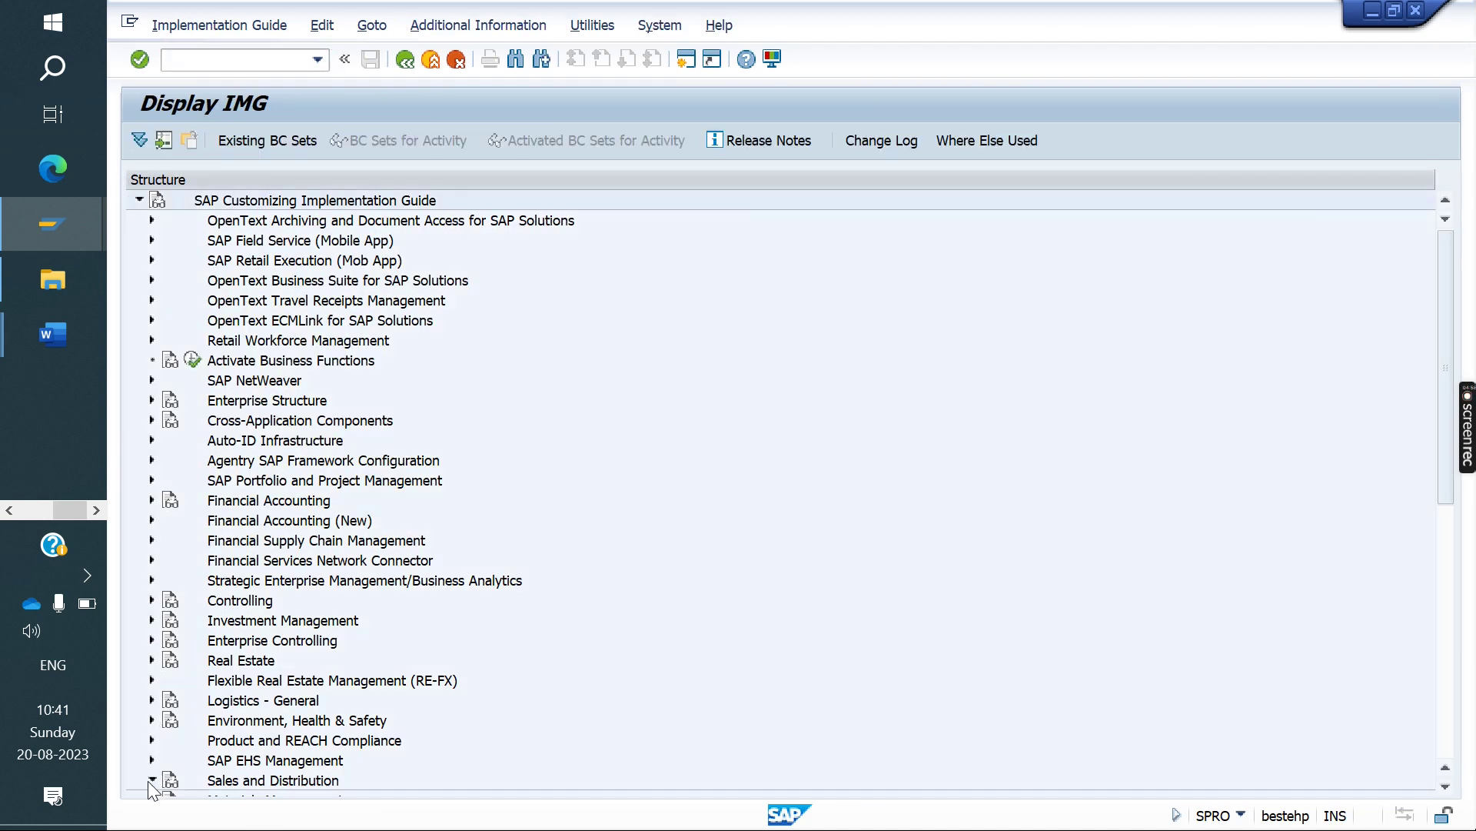
pyautogui.click(164, 401)
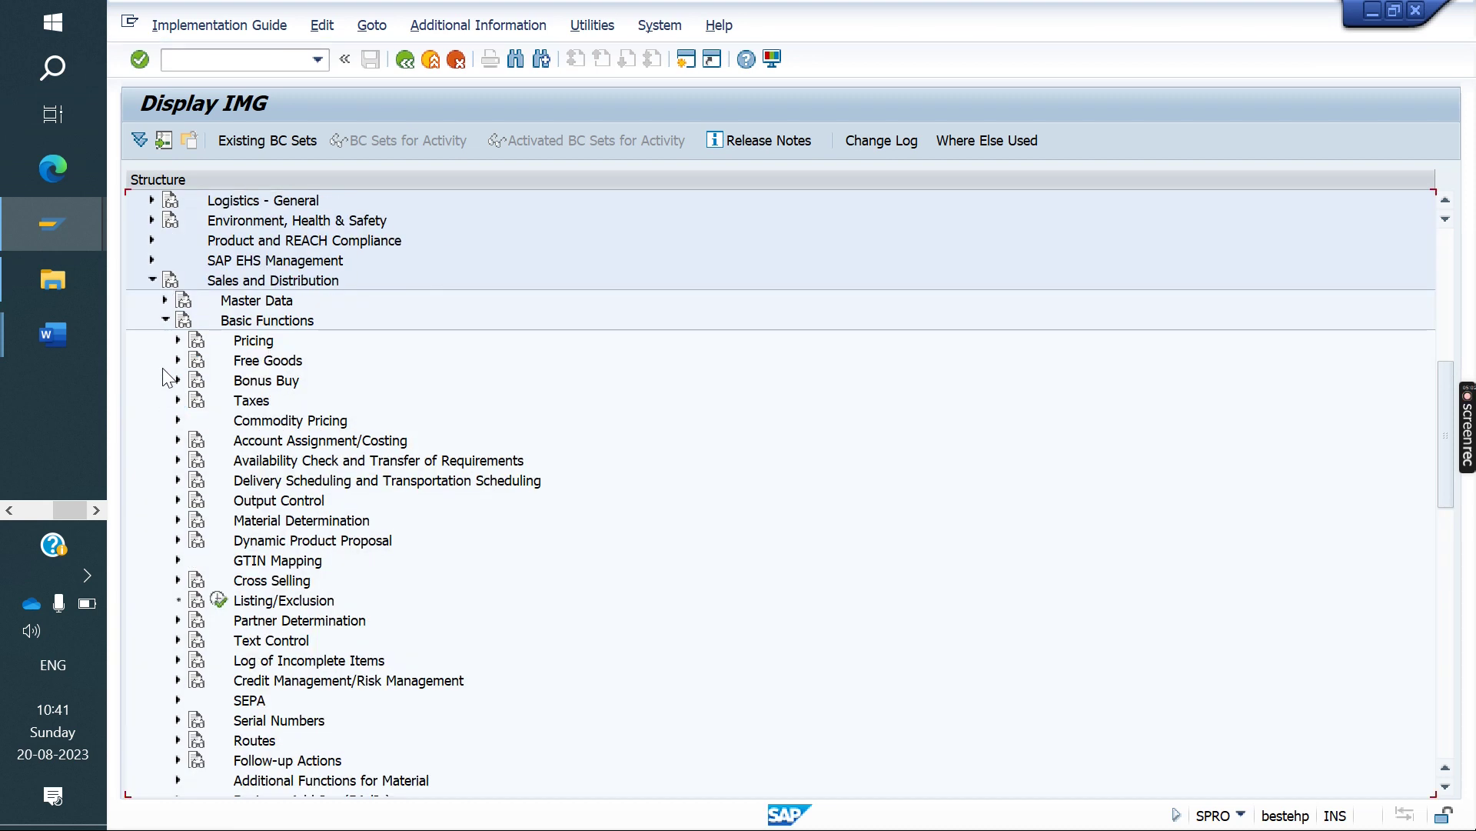
pyautogui.click(164, 320)
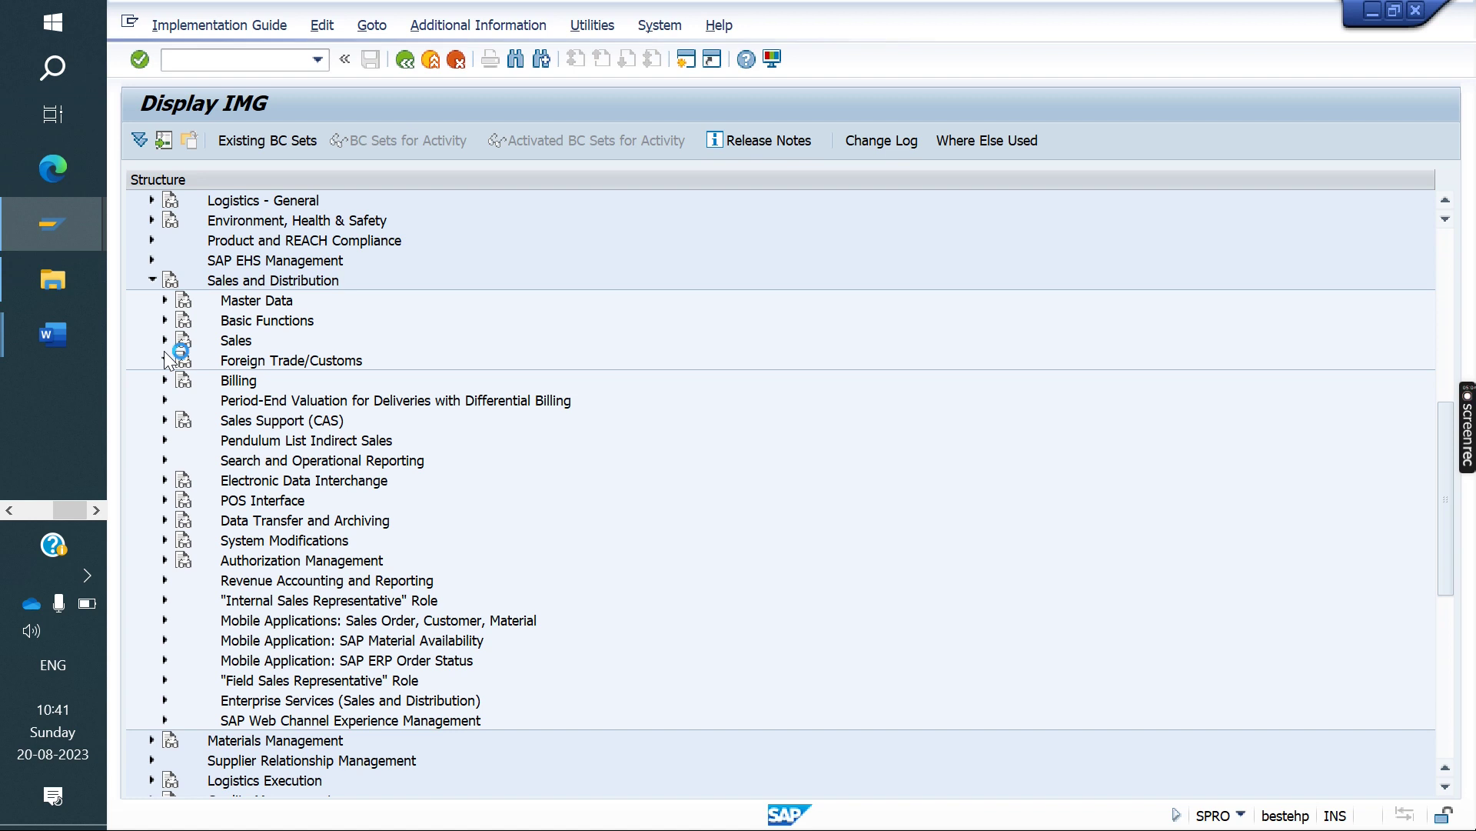
pyautogui.click(165, 357)
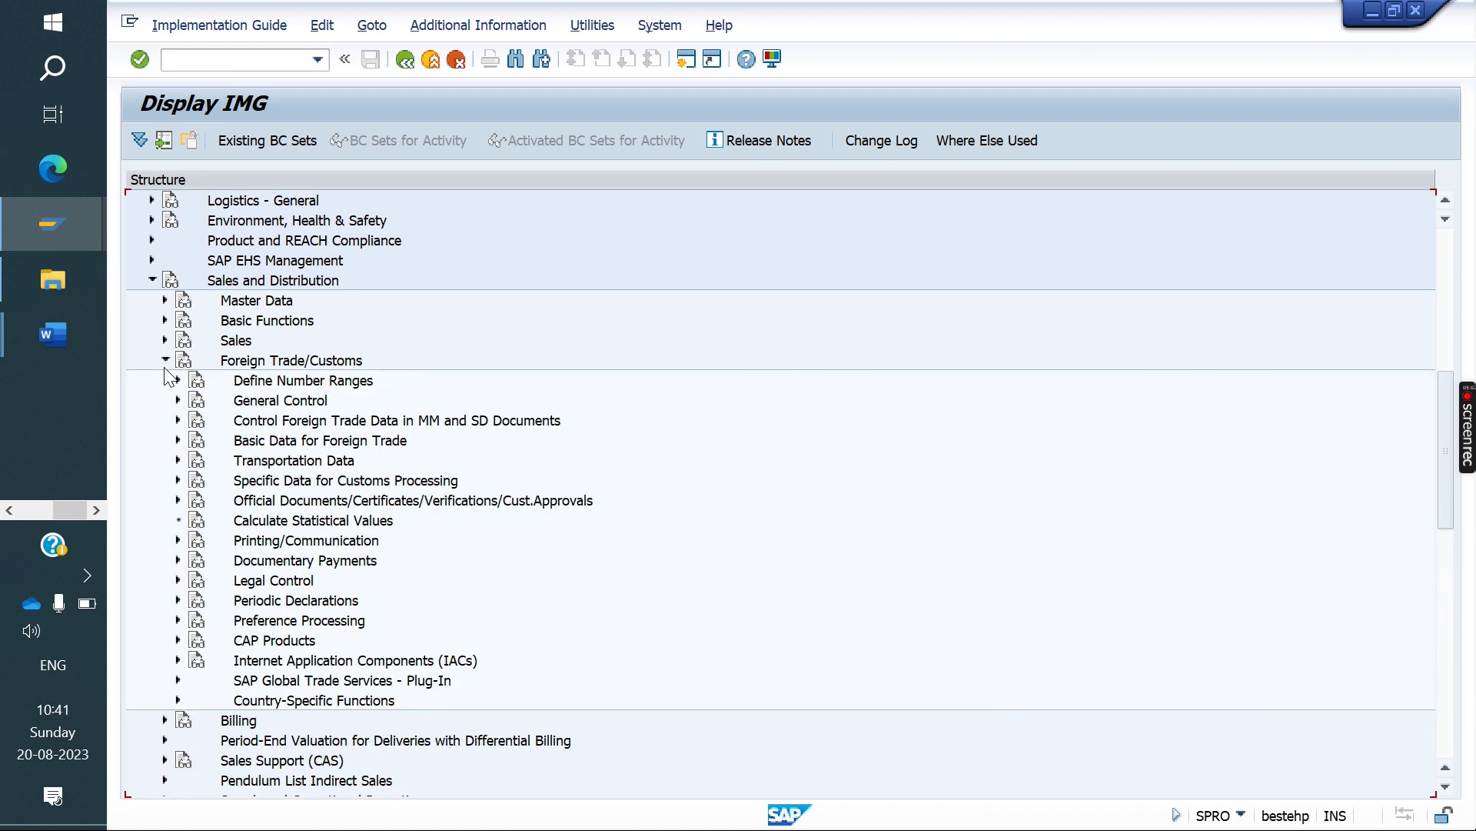
pyautogui.click(165, 360)
# Open Define Order Reasons under Sales > Sales Documents > Sales Document Header, review the ECC order reasons and return to the IMG.
pyautogui.click(164, 341)
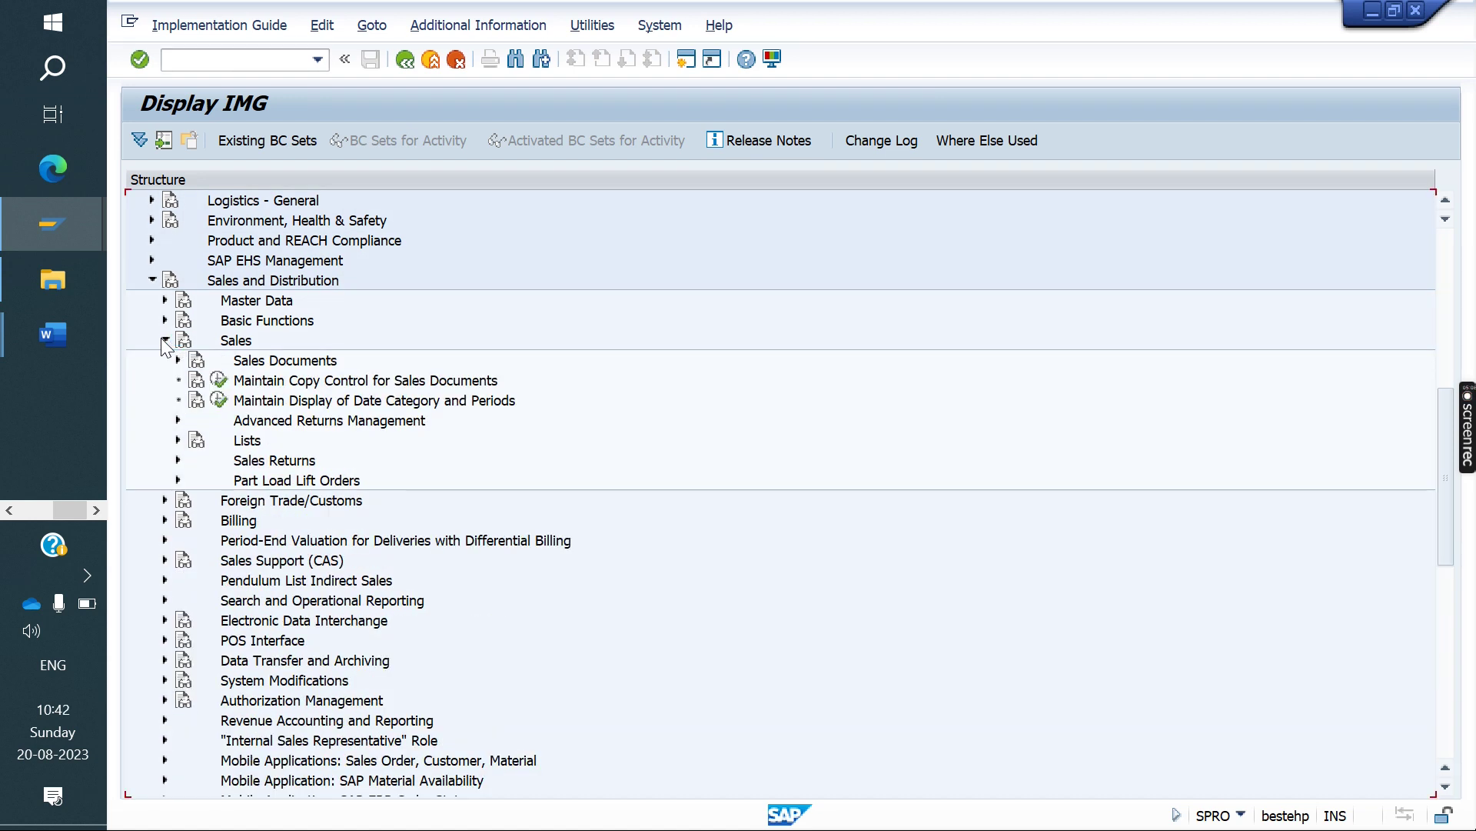
pyautogui.click(178, 360)
pyautogui.click(191, 380)
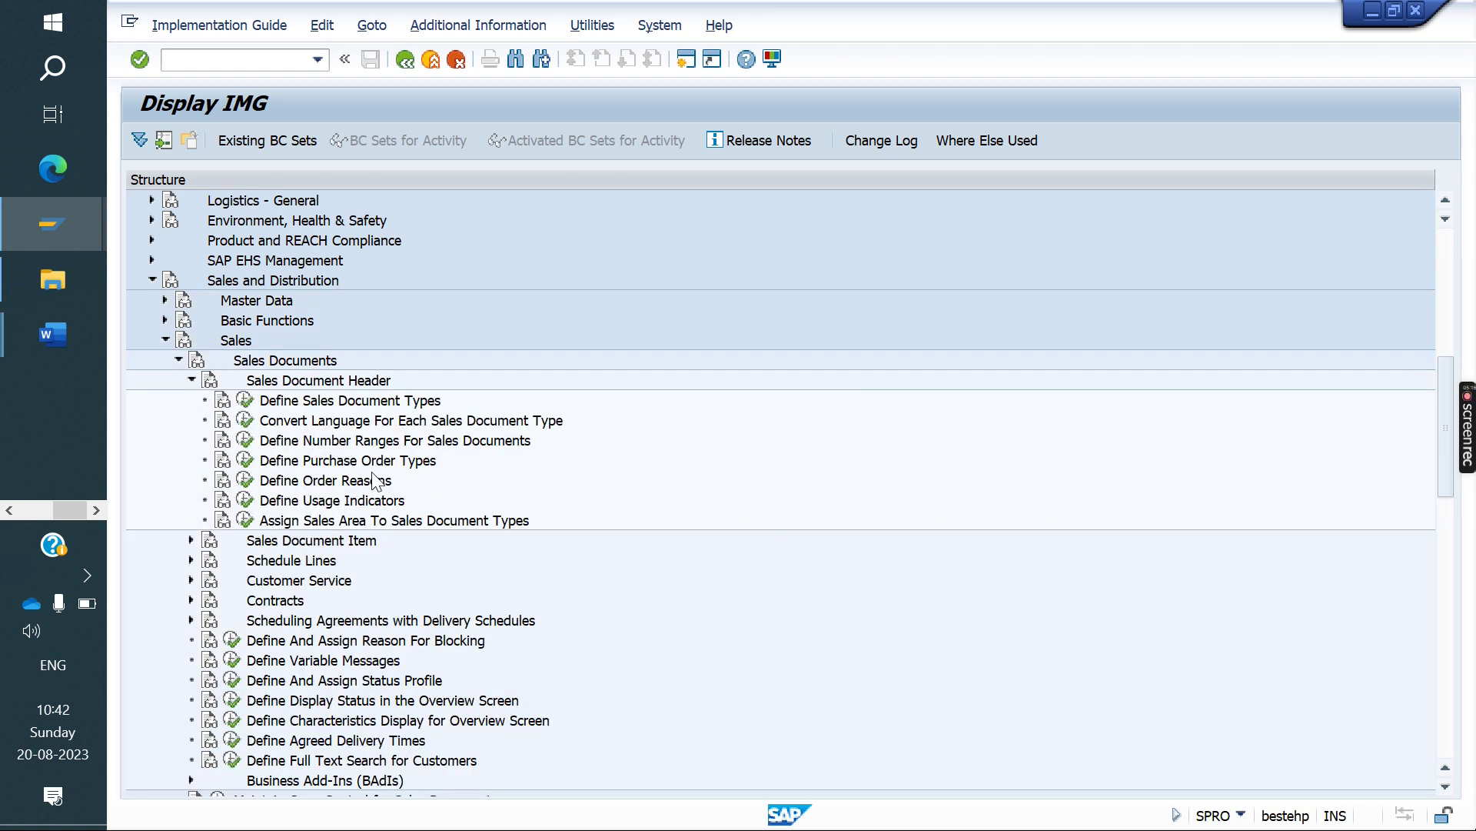
pyautogui.click(245, 480)
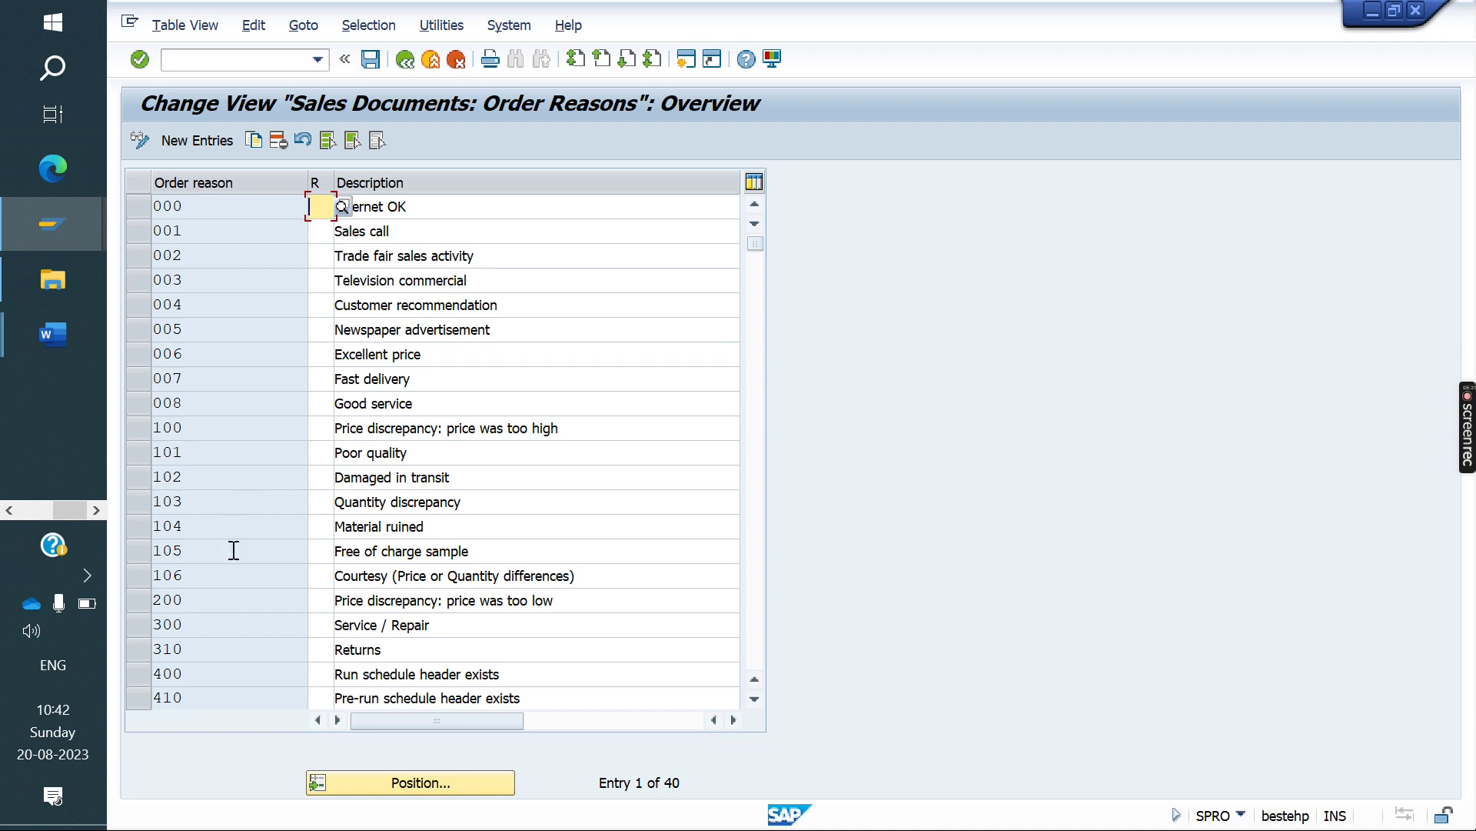
pyautogui.scroll(-10, 247, 597)
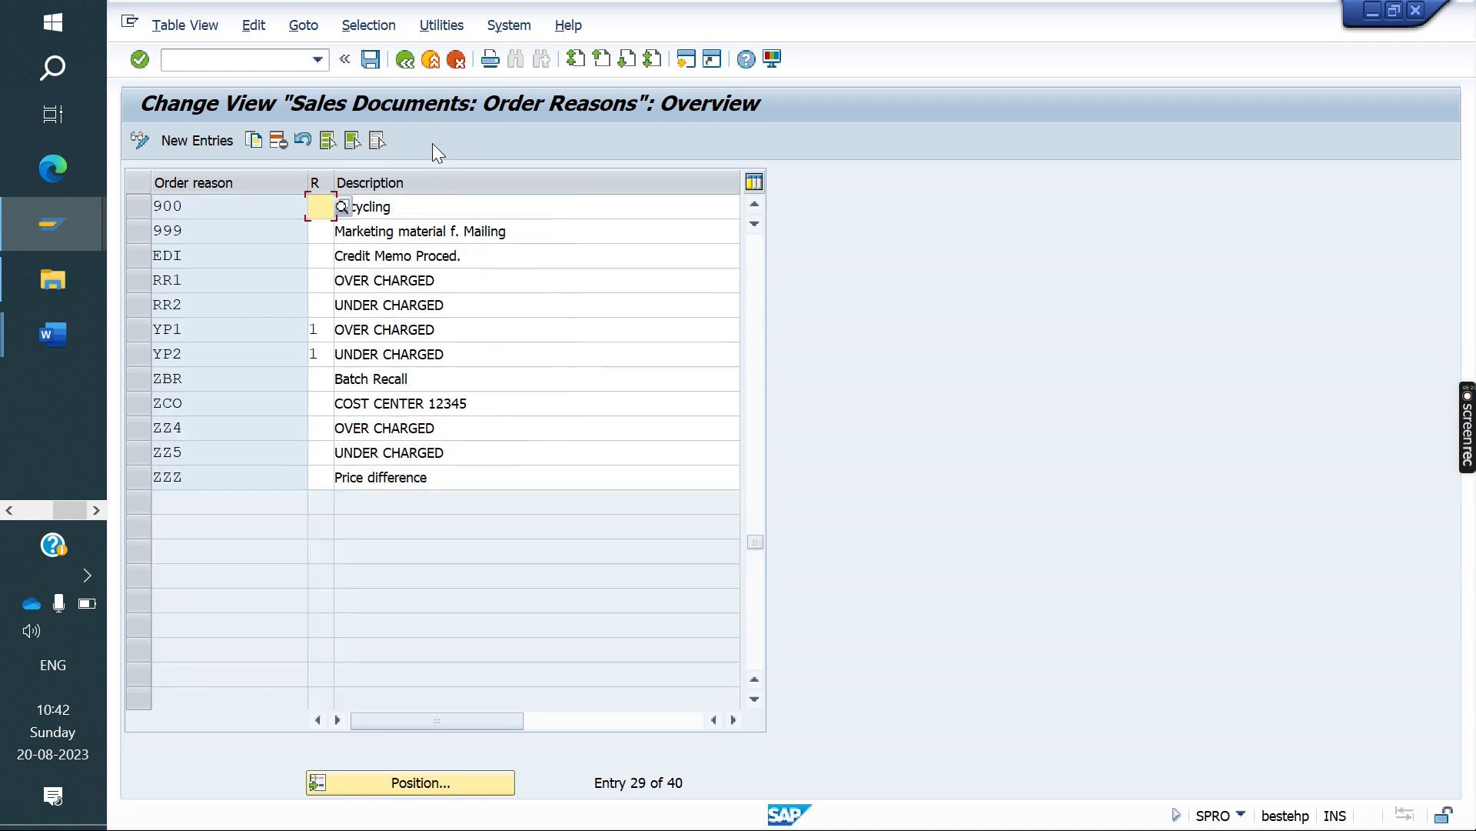
pyautogui.click(401, 63)
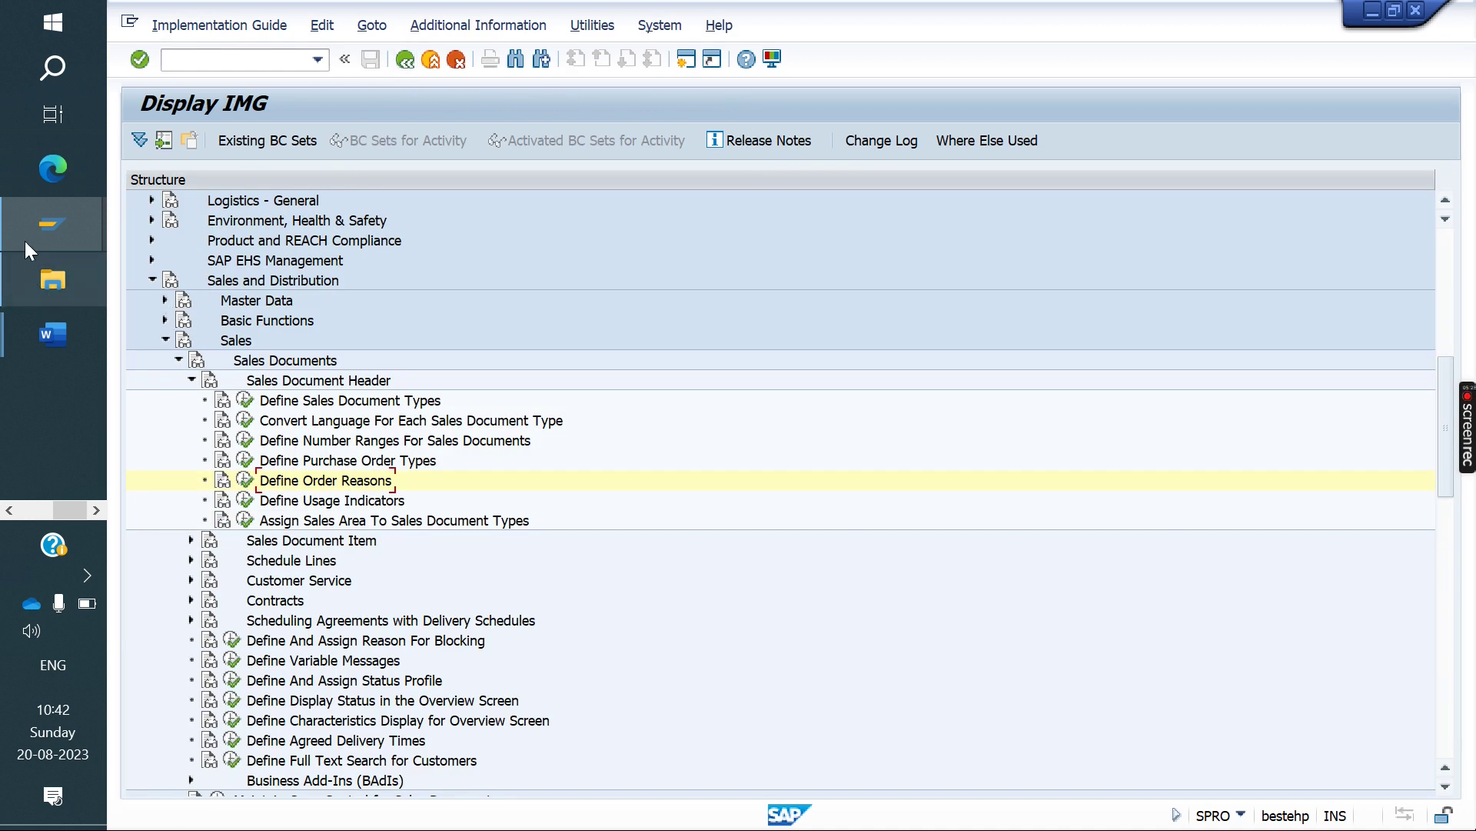
# Switch to the S/4HANA session and display its SAP Reference IMG through transaction SPRO.
pyautogui.moveTo(34, 217)
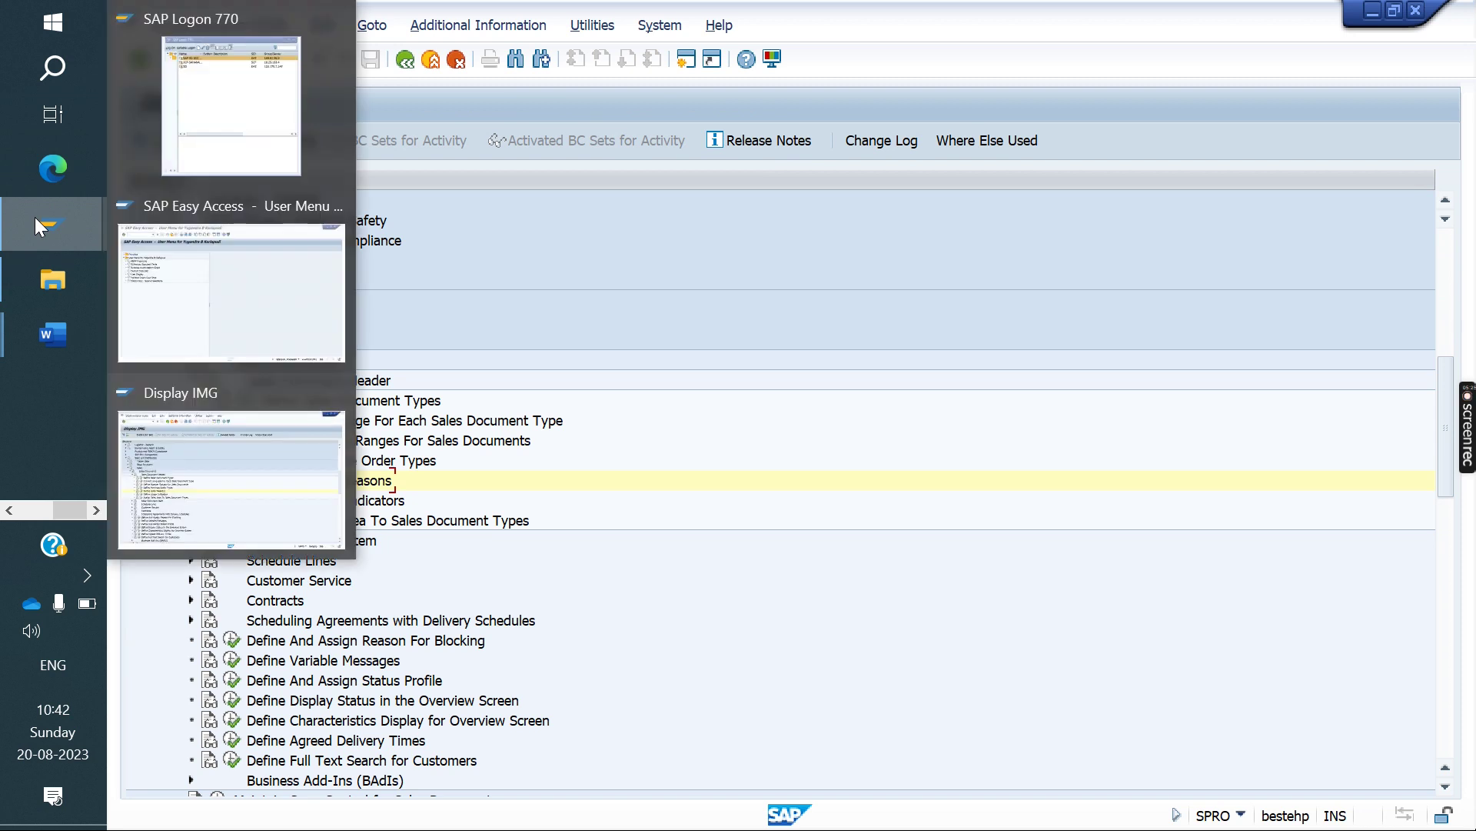
pyautogui.click(224, 288)
pyautogui.write('spro')
pyautogui.press('Return')
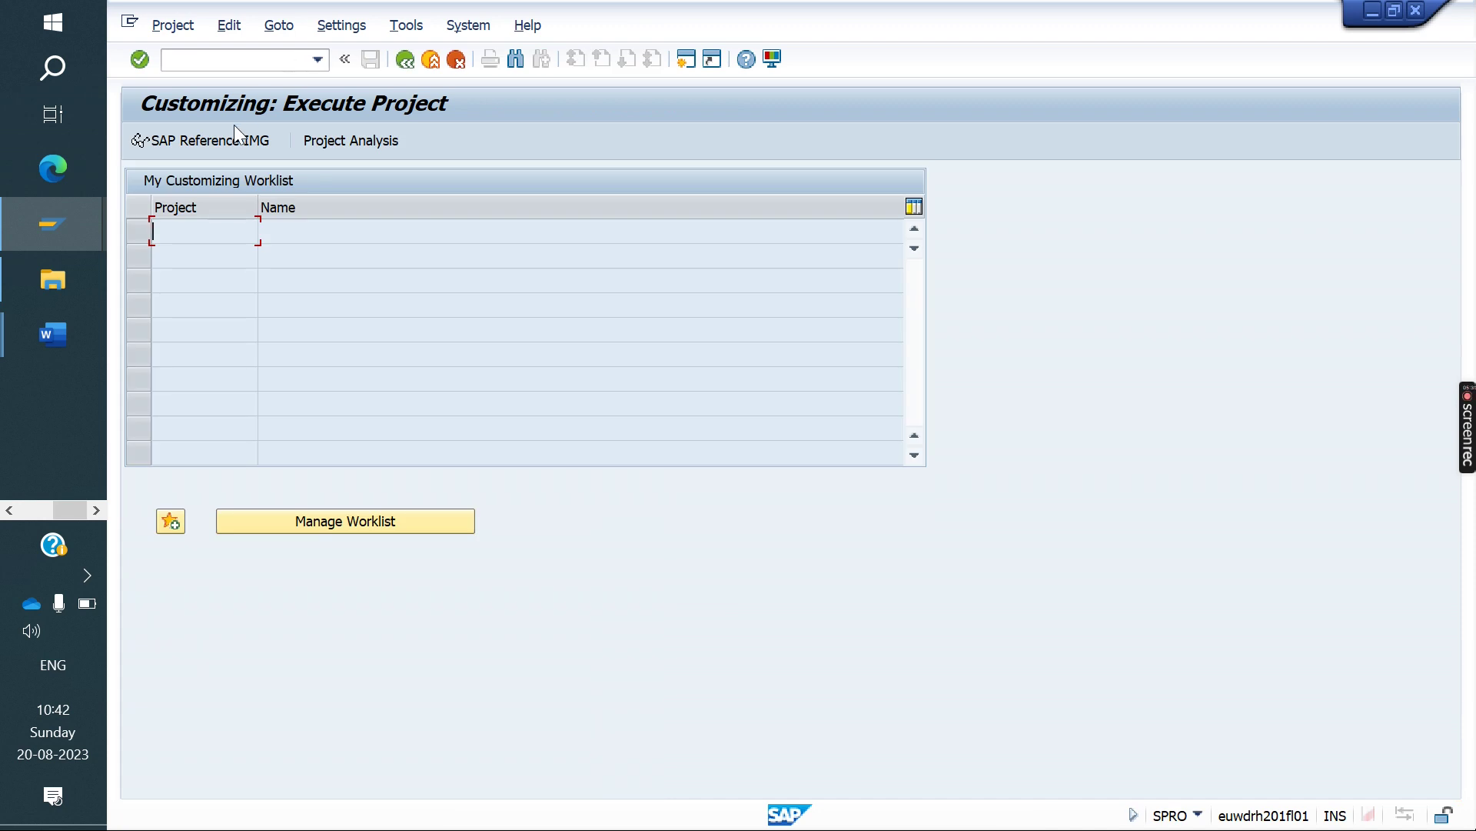
pyautogui.click(211, 140)
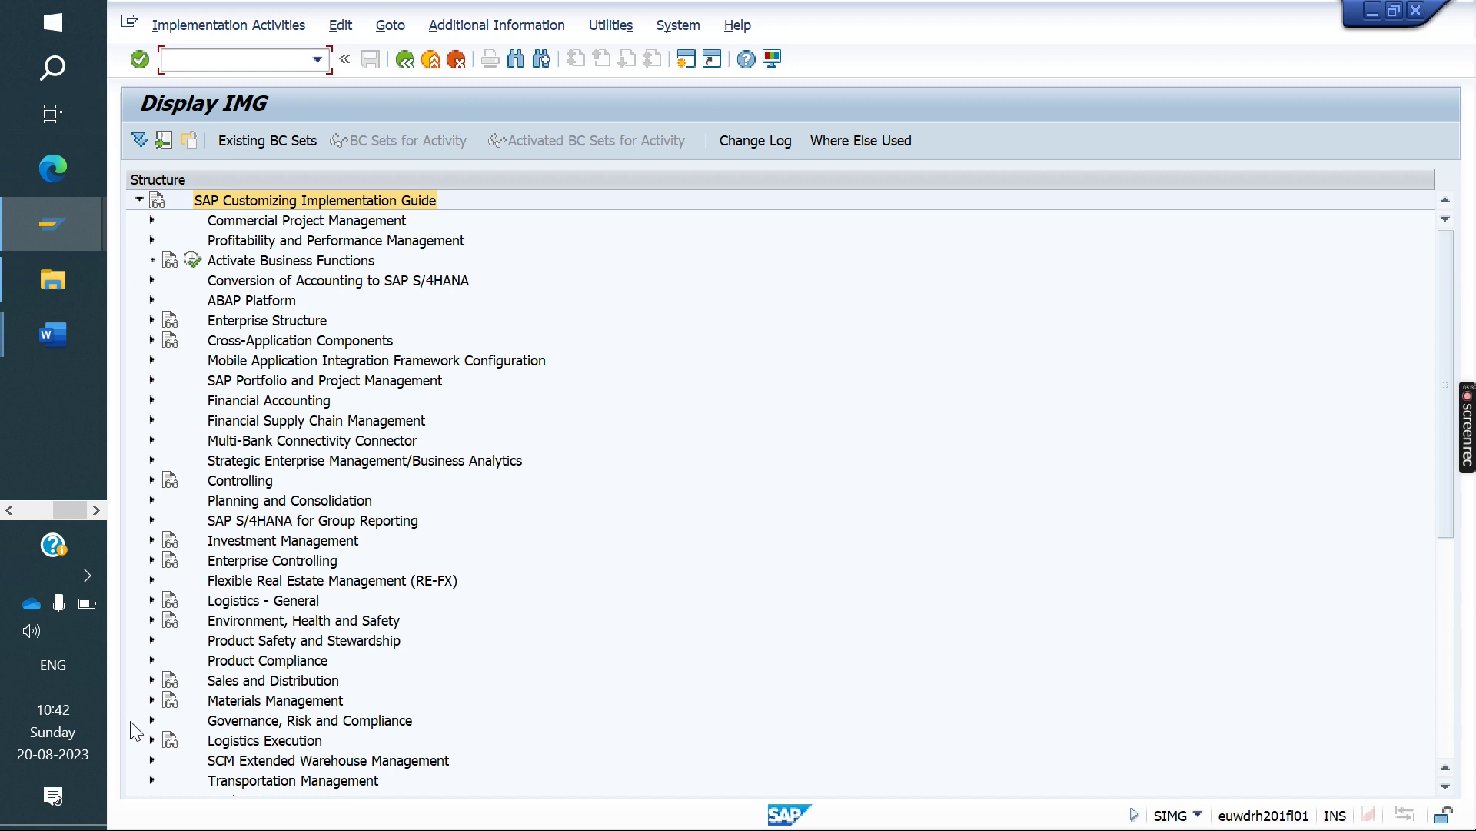
# Review Define Order Reasons under Sales and Distribution > Sales > Sales Documents > Sales Document Header in S/4HANA, returning to the IMG.
pyautogui.click(152, 680)
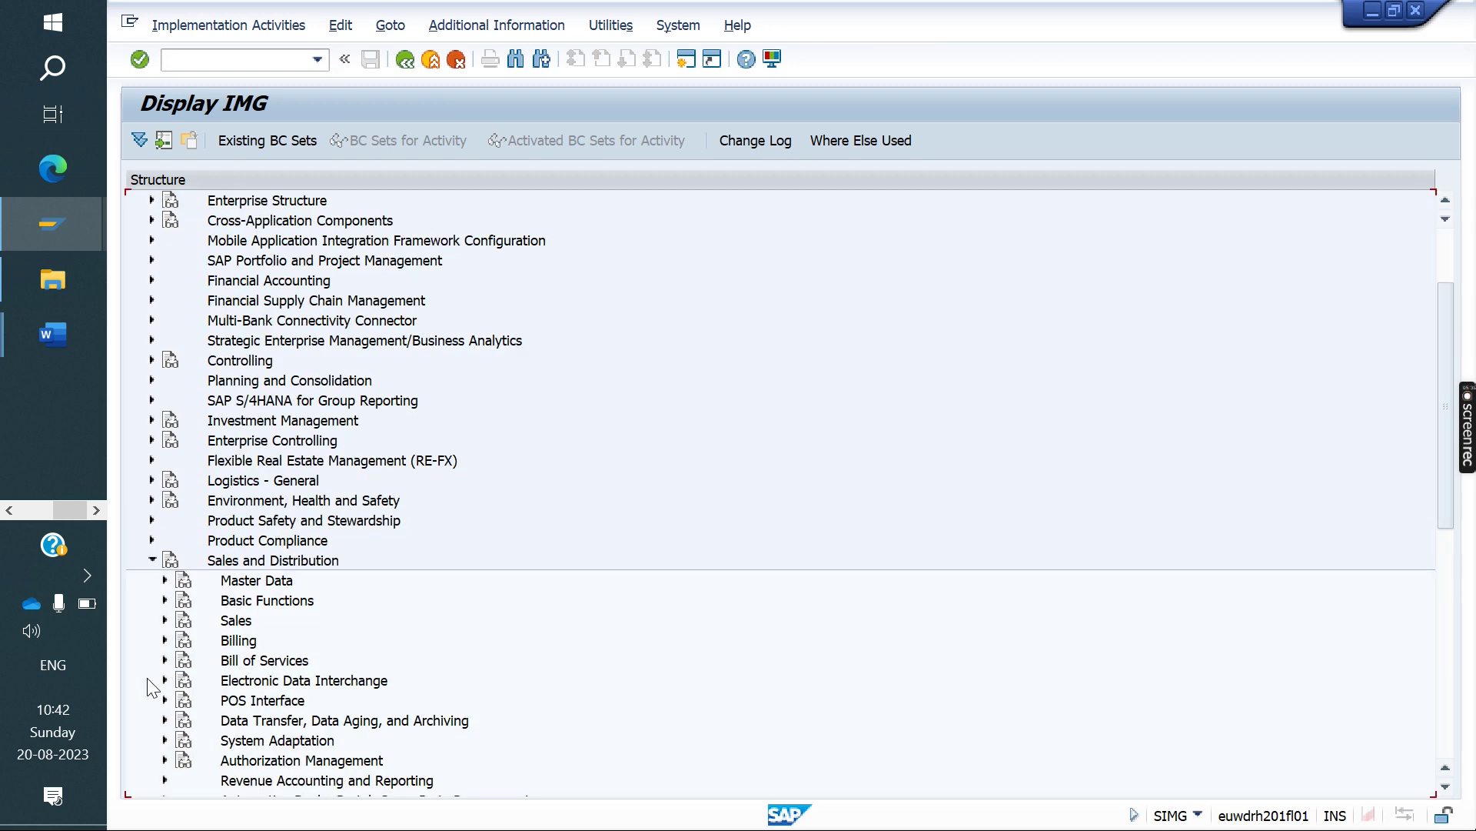
pyautogui.click(164, 620)
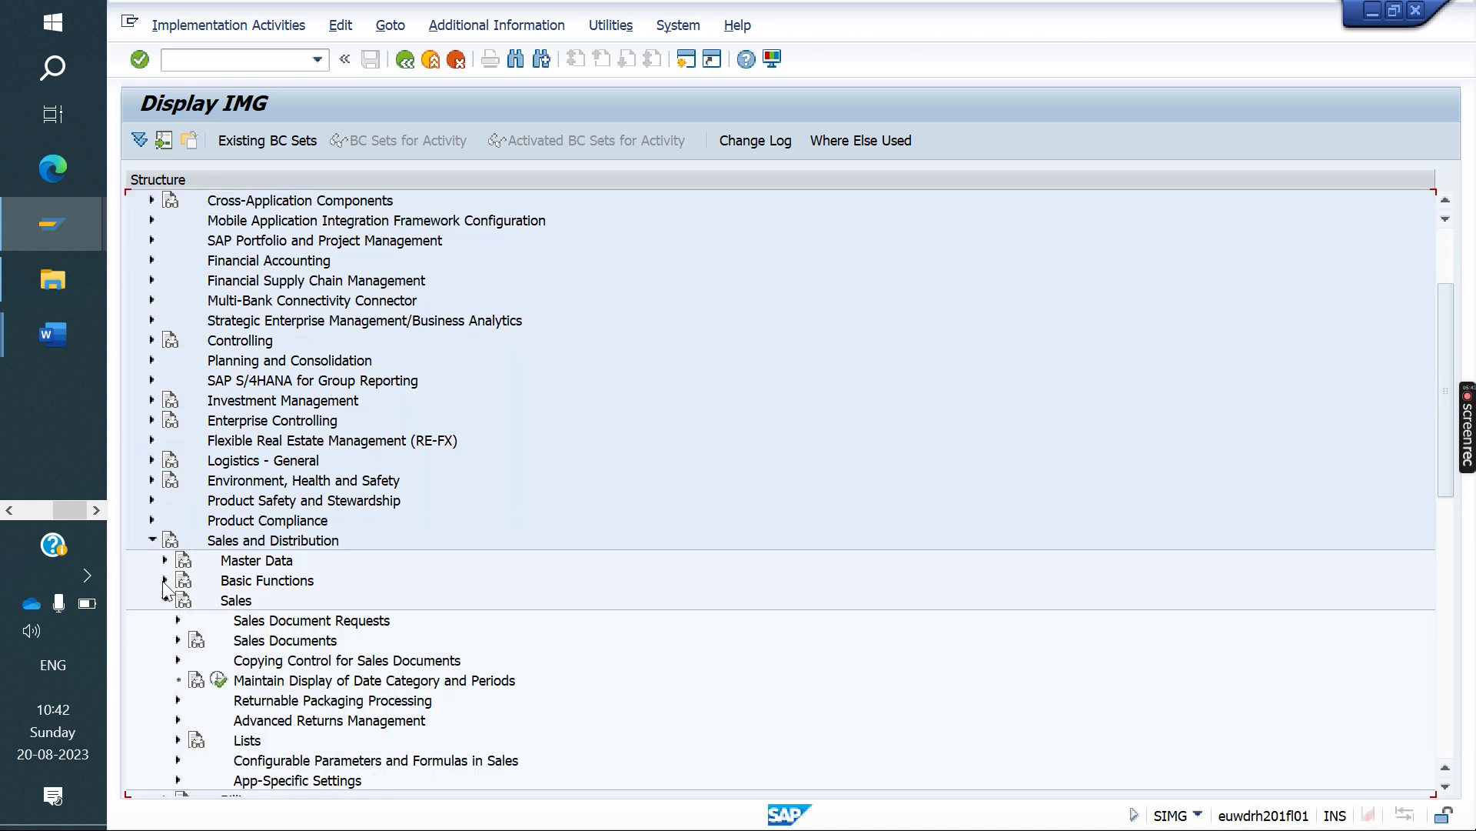
pyautogui.click(177, 622)
pyautogui.click(177, 622)
pyautogui.click(178, 640)
pyautogui.click(191, 540)
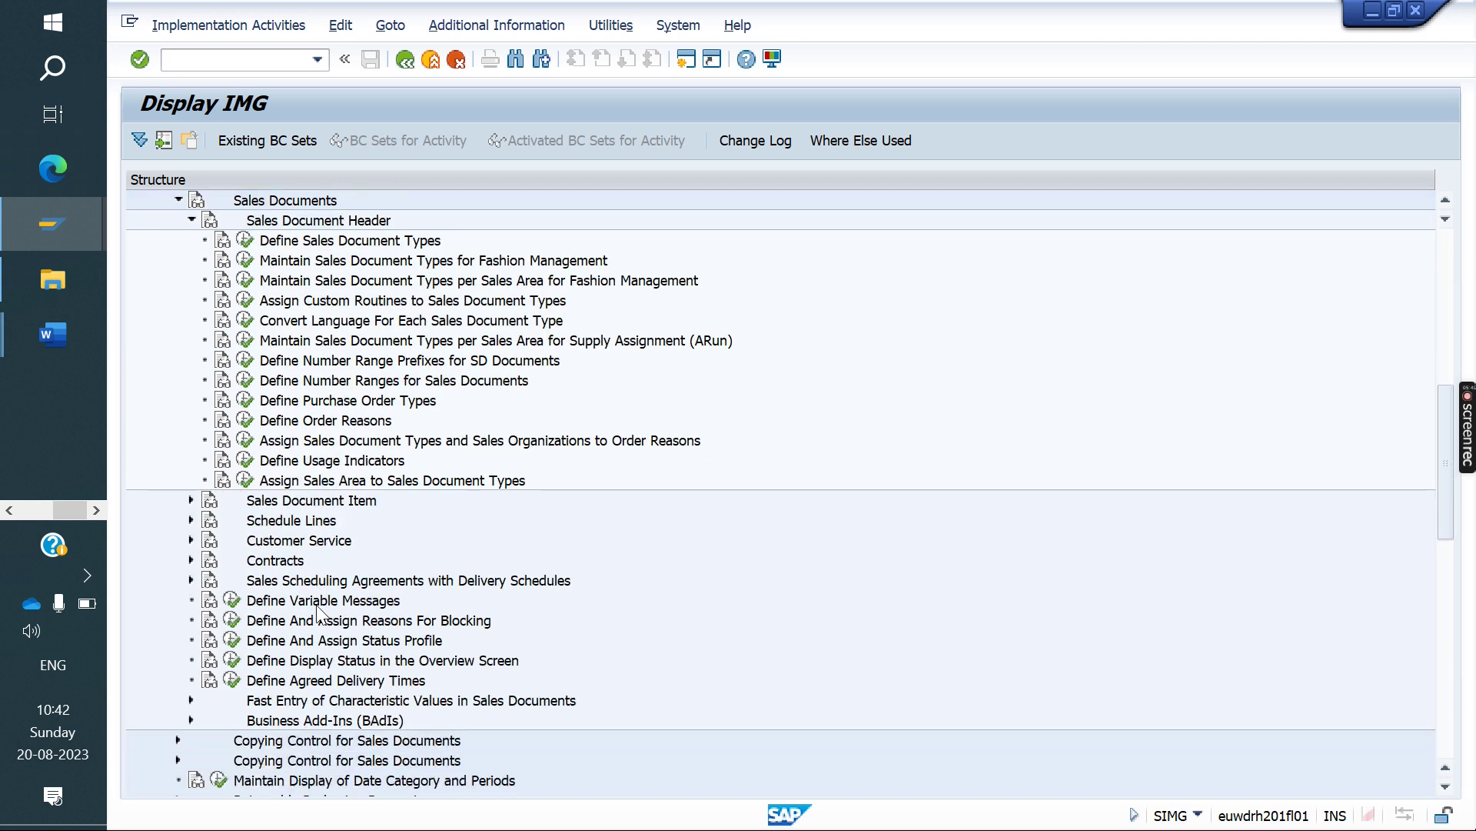
pyautogui.click(244, 401)
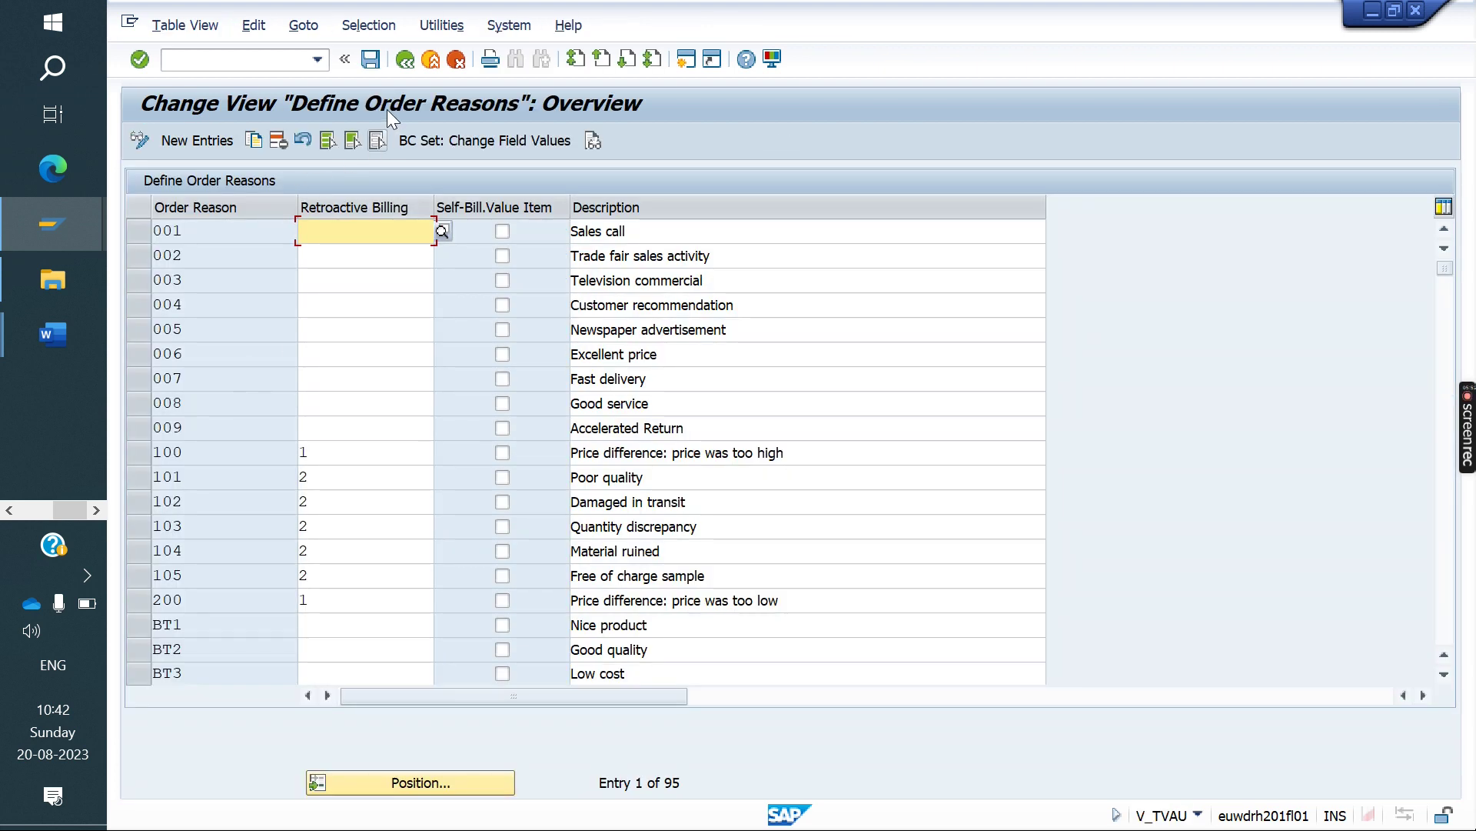
pyautogui.click(410, 62)
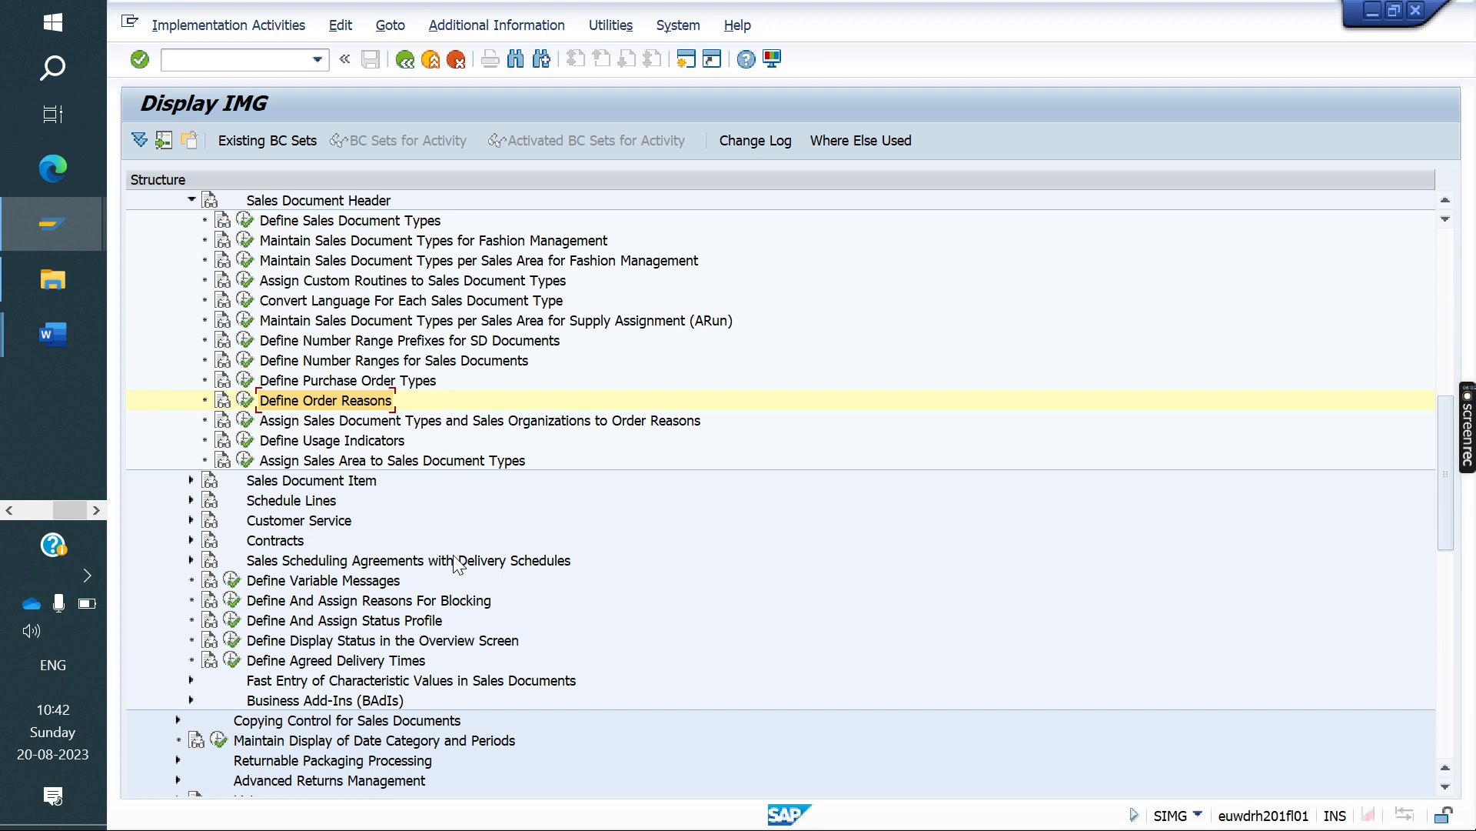
# Examine the order reason entry in Assign Sales Document Types and Sales Organizations to Order Reasons, then return to the IMG.
pyautogui.click(244, 421)
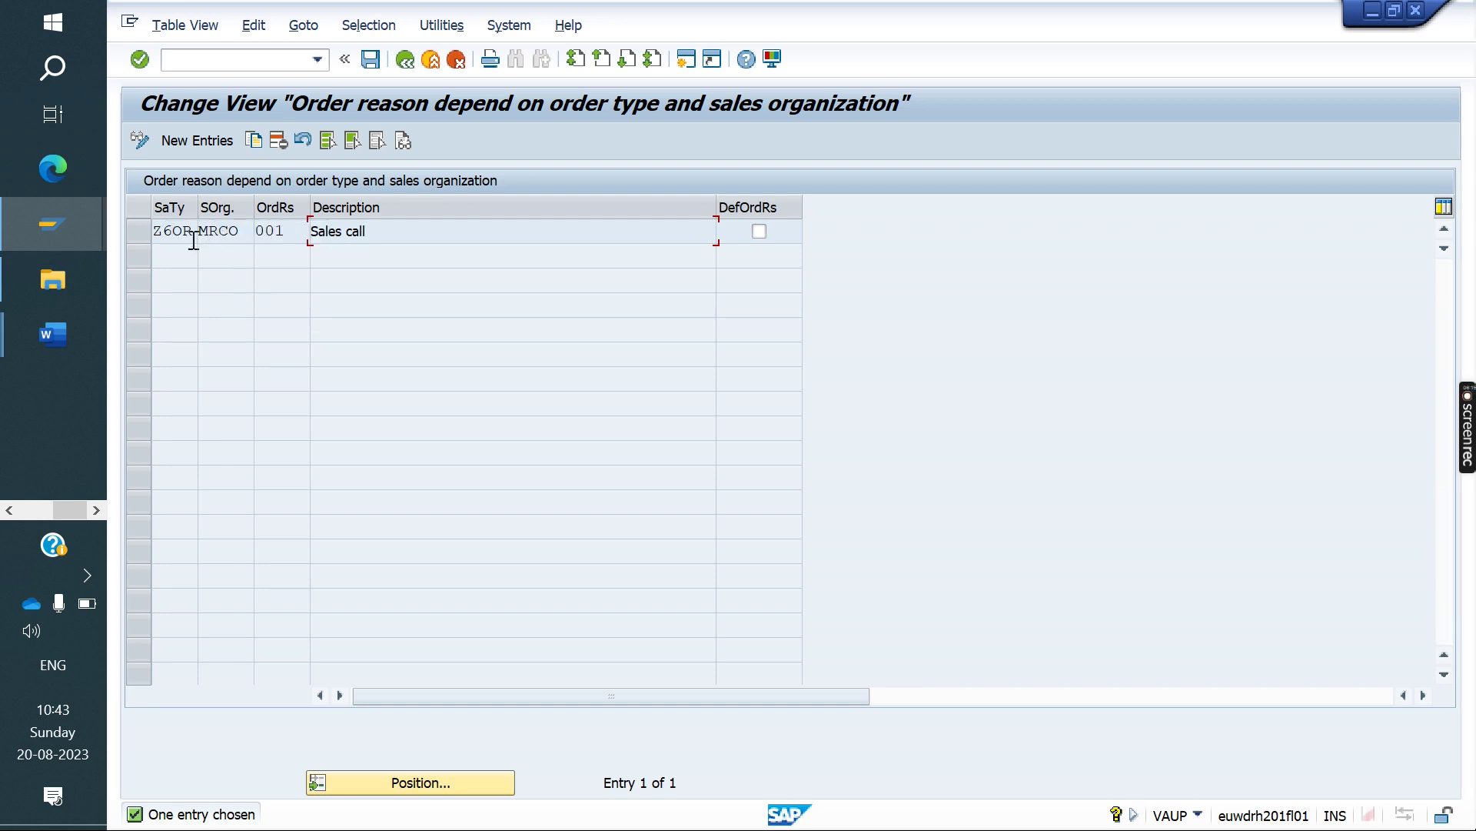
pyautogui.doubleClick(287, 241)
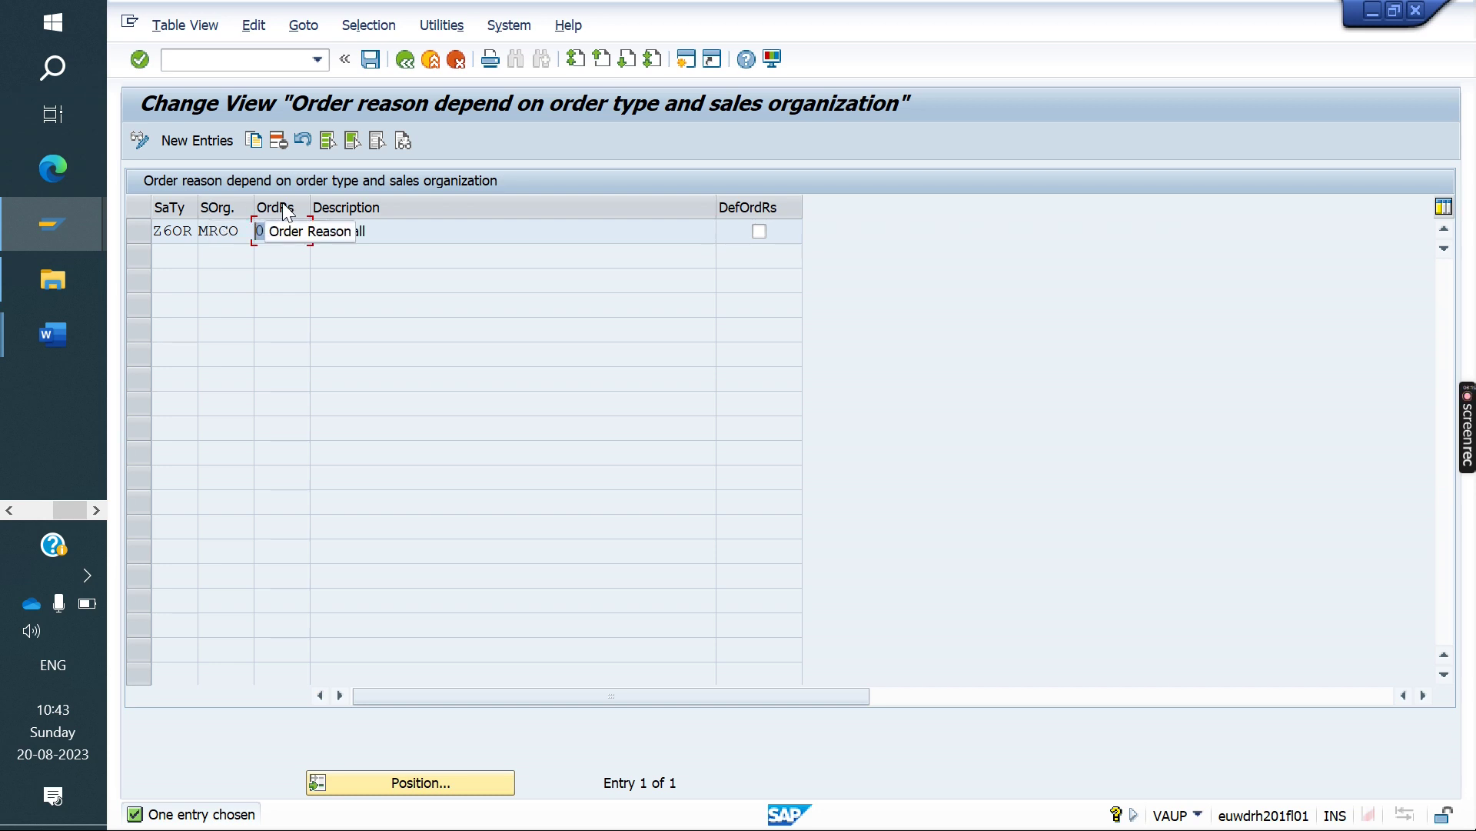
pyautogui.click(404, 60)
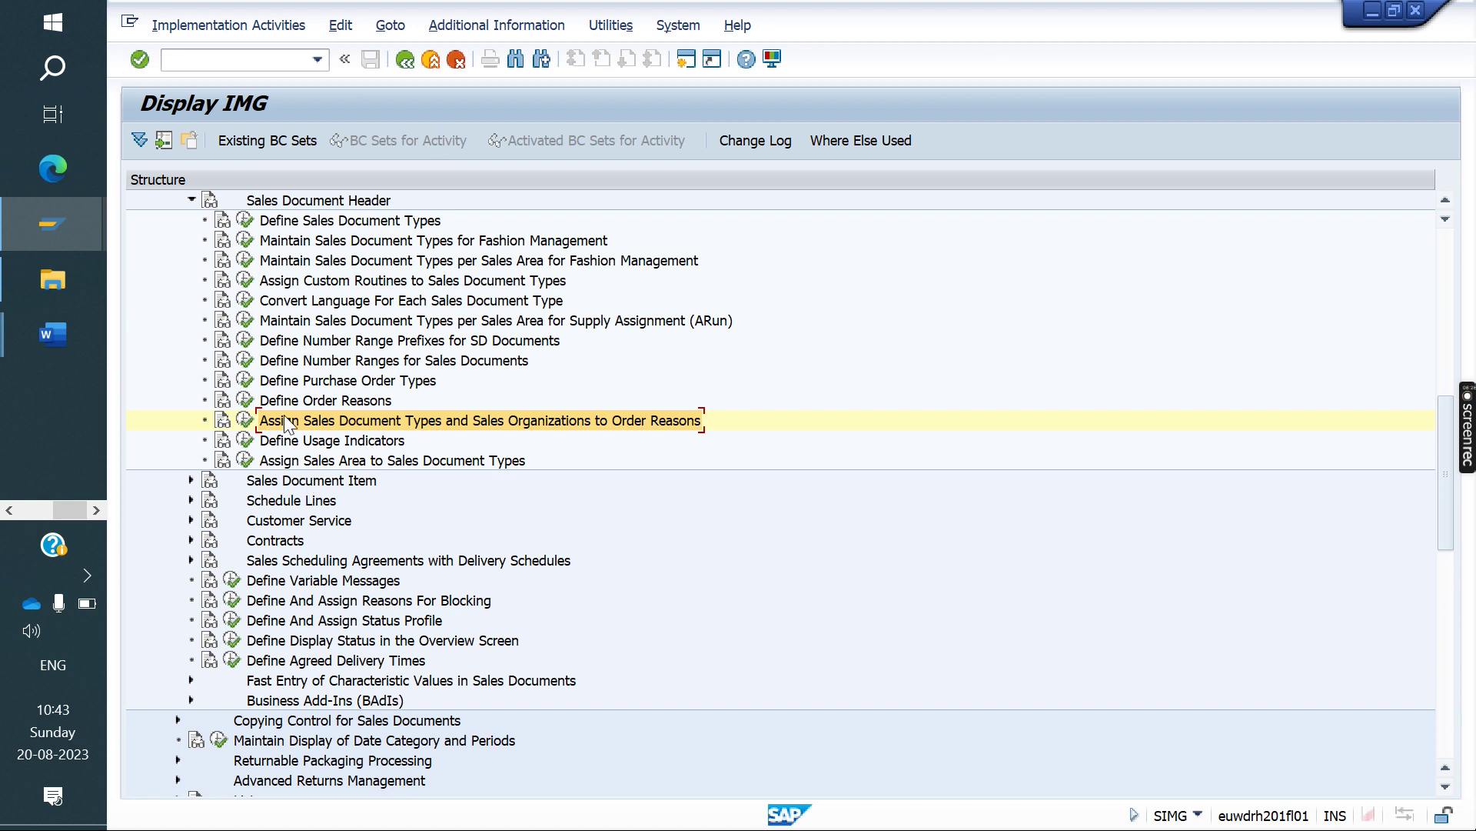
# Switch to the Word document on ECC and S4HANA differences and select the line "Consignment process document types changes".
pyautogui.click(60, 339)
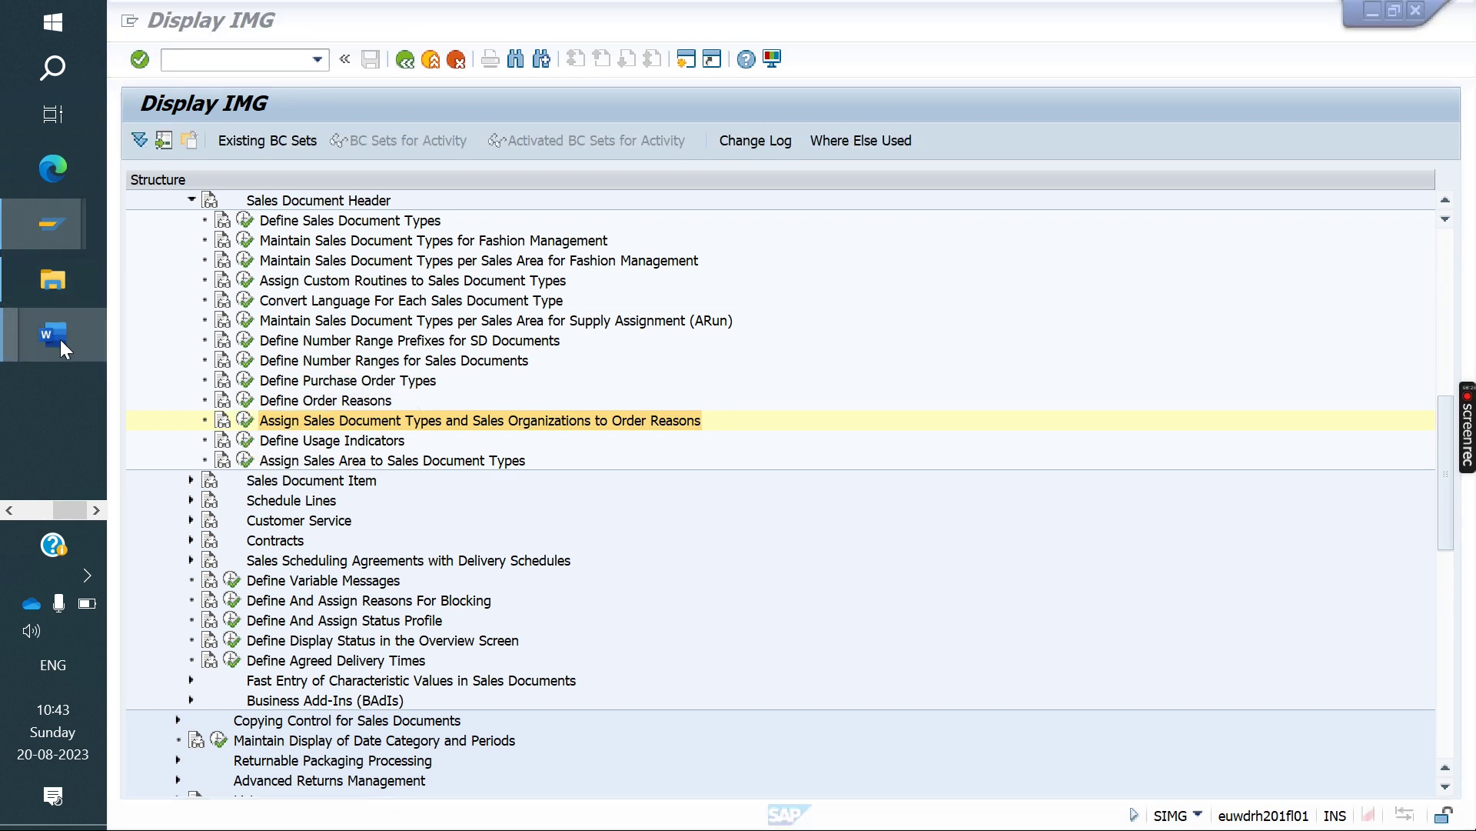
pyautogui.click(257, 446)
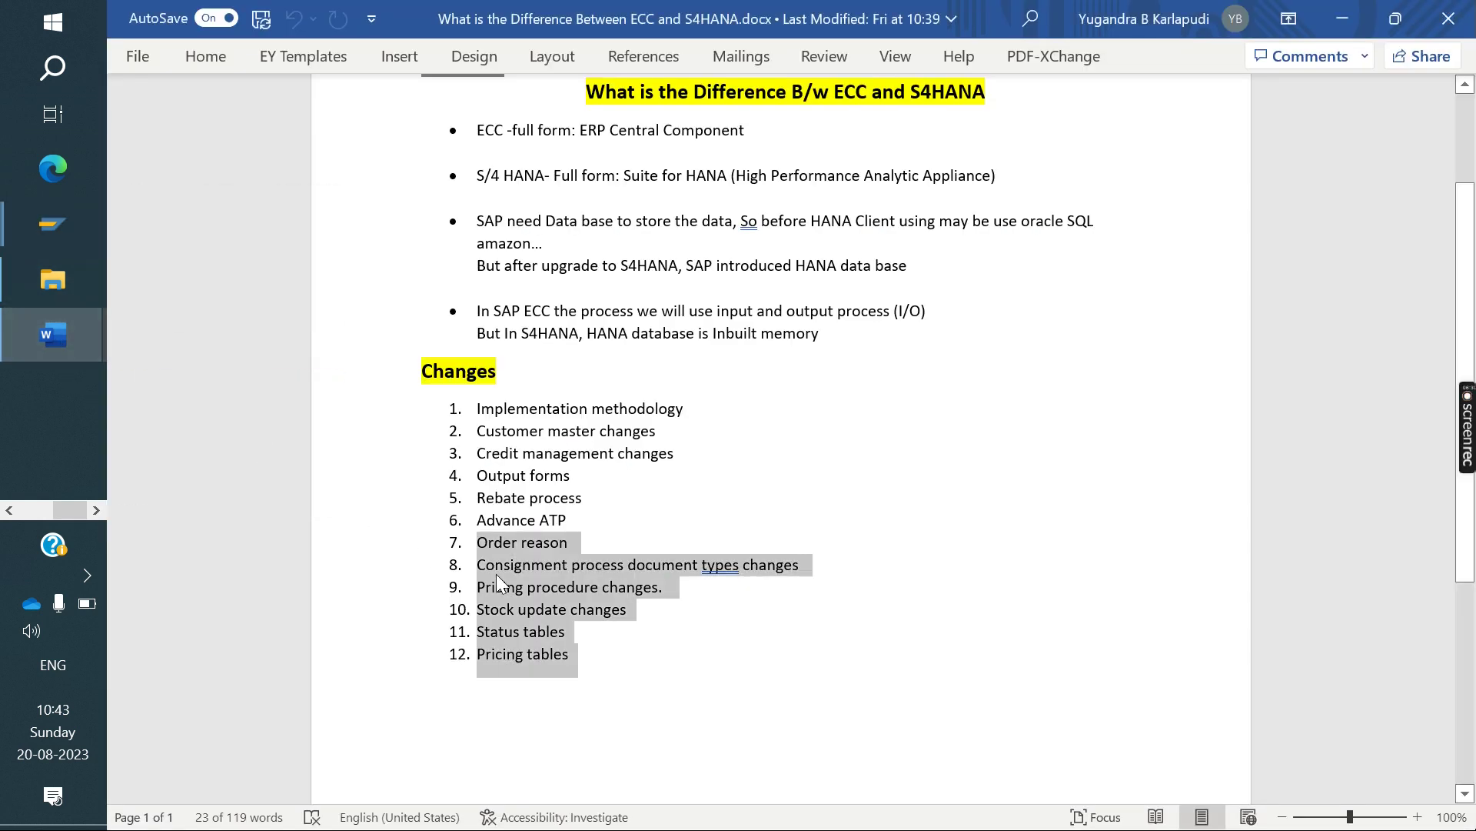
pyautogui.scroll(-1, 496, 574)
pyautogui.click(661, 493)
pyautogui.moveTo(796, 493); pyautogui.dragTo(477, 494)
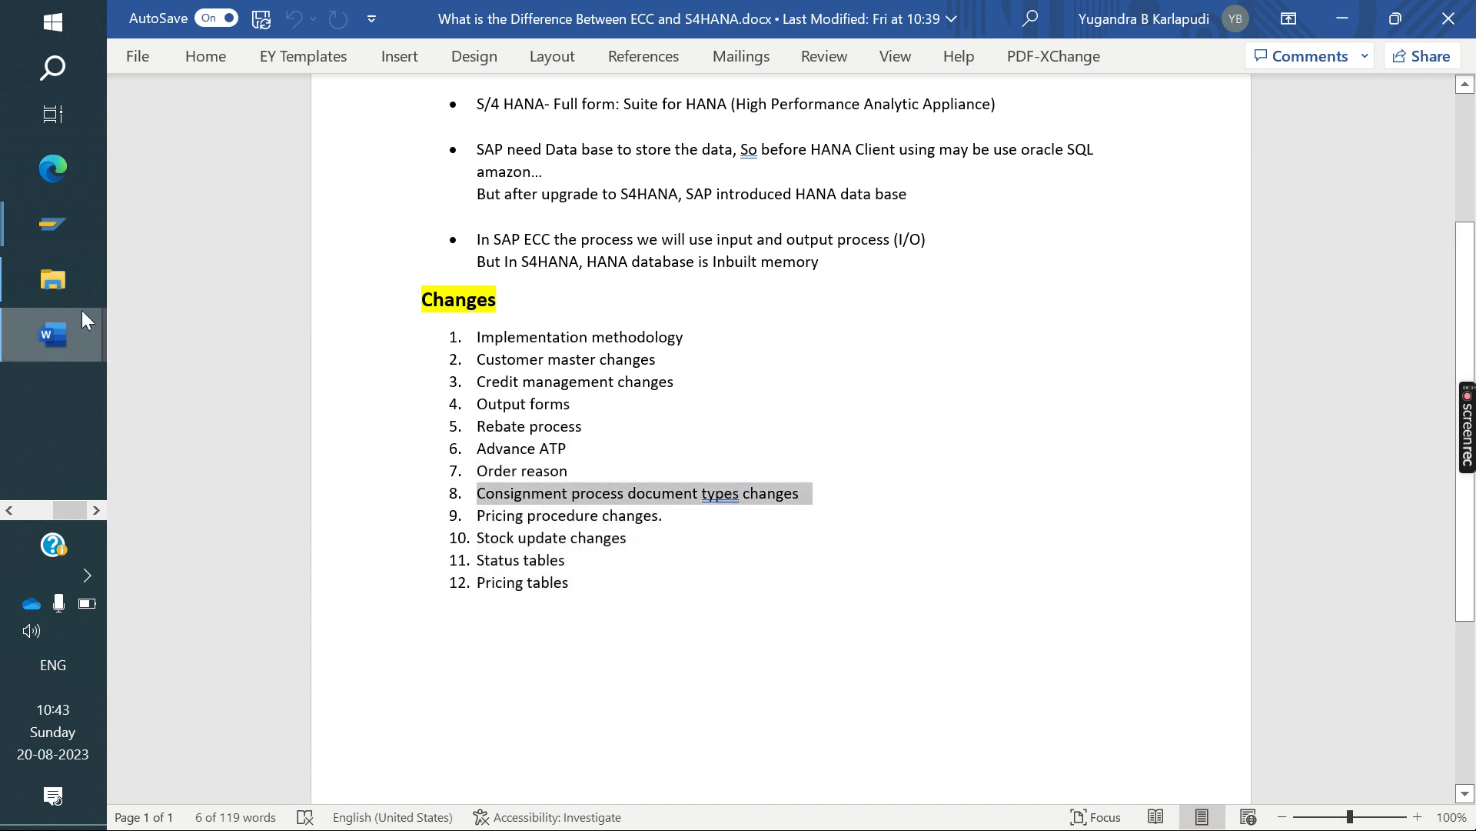
# Switch to the S/4HANA session, run transaction VOV8 and position the sales order types list at document type CF.
pyautogui.moveTo(55, 232)
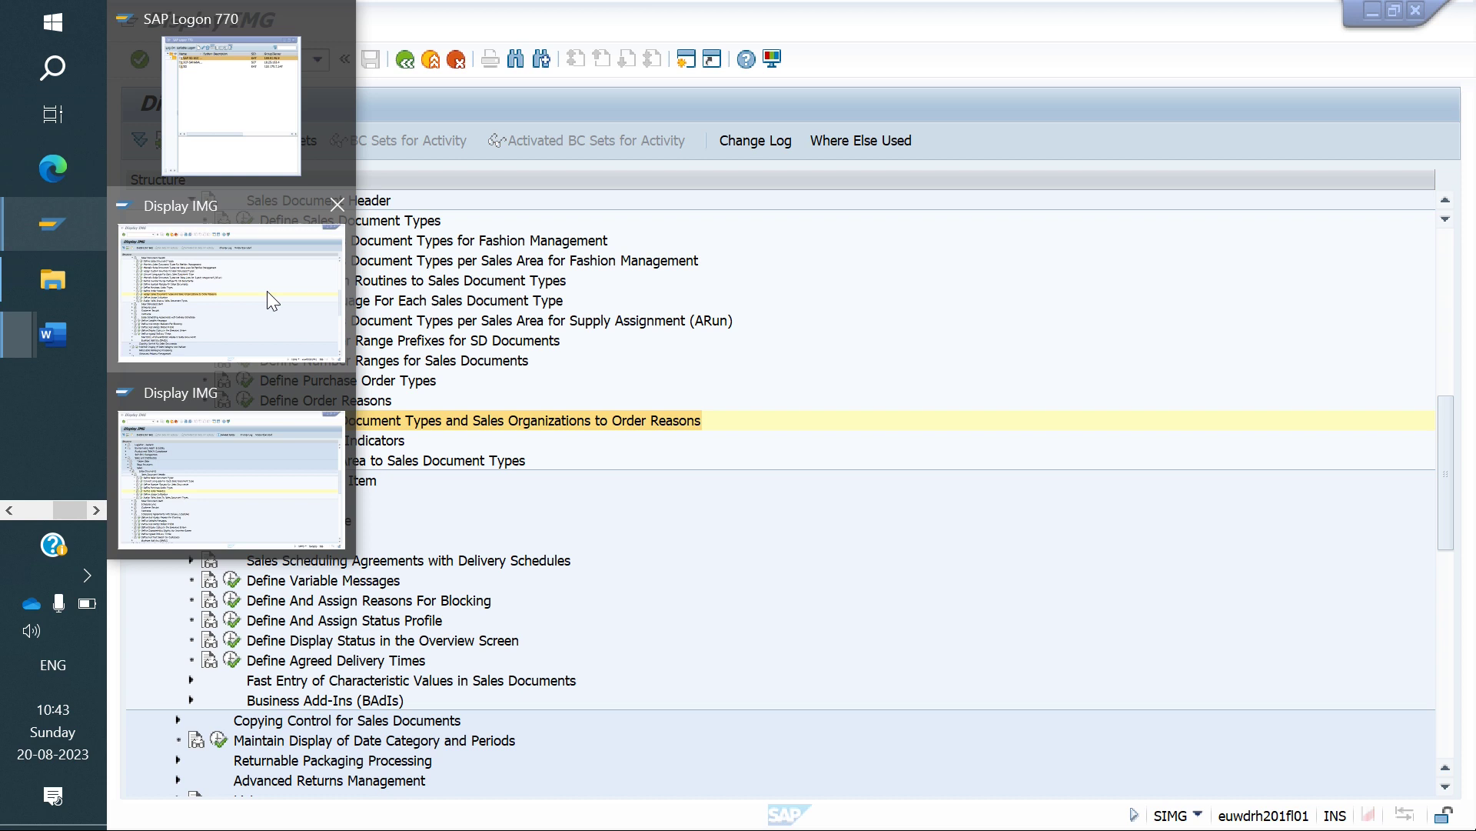
pyautogui.click(266, 291)
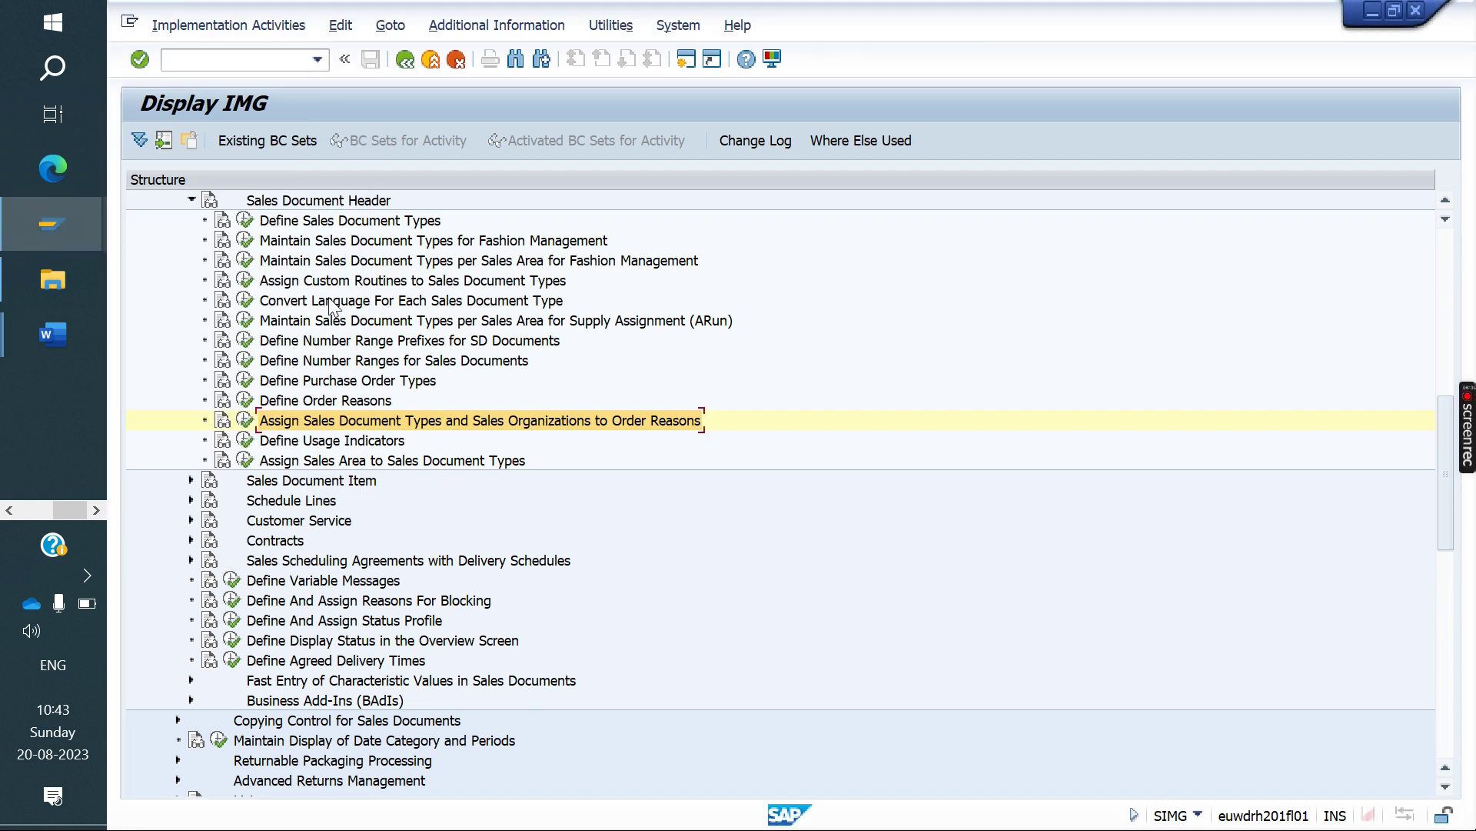
pyautogui.click(240, 62)
pyautogui.press('Return')
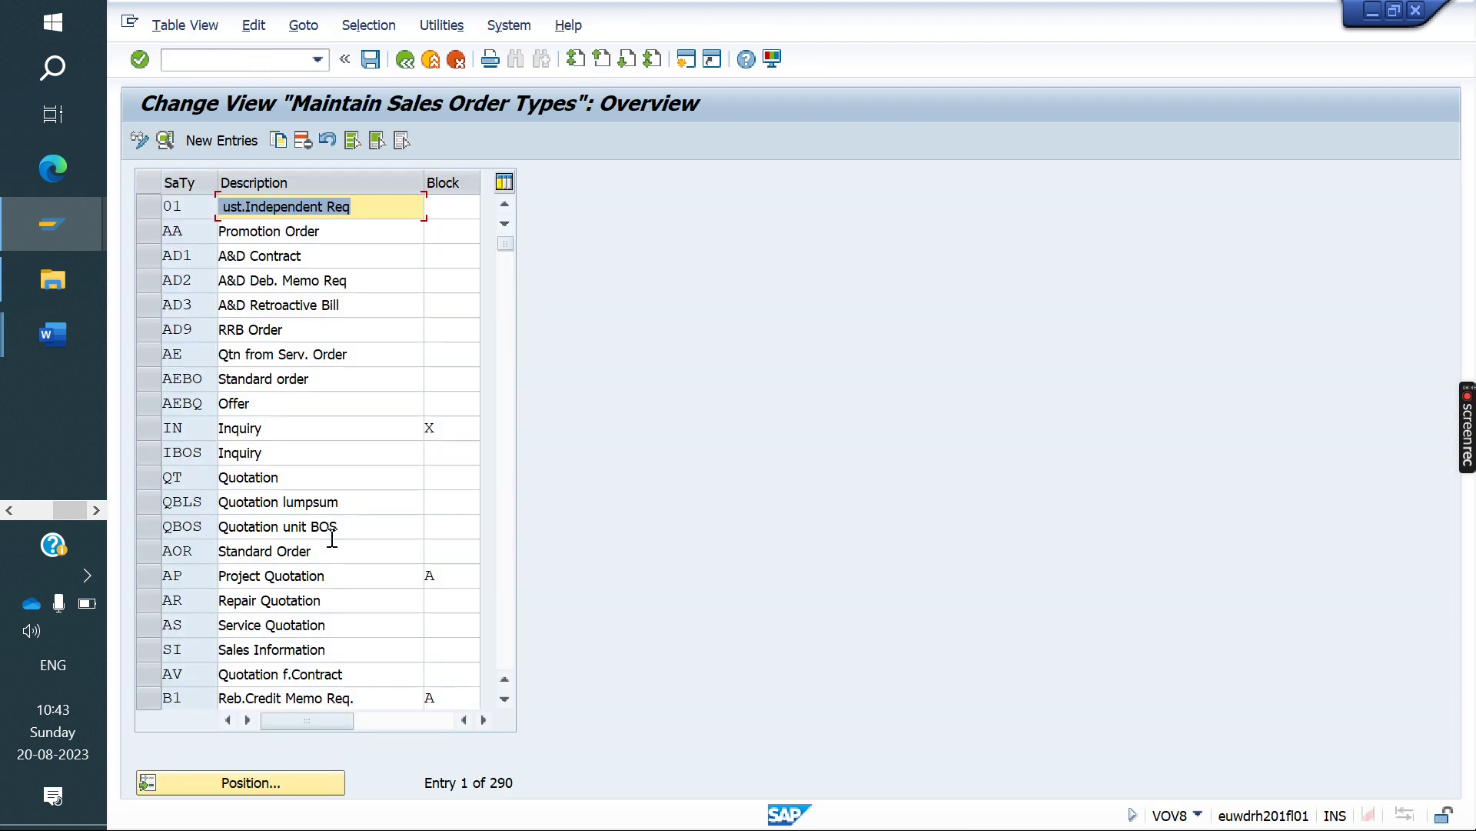
pyautogui.click(259, 775)
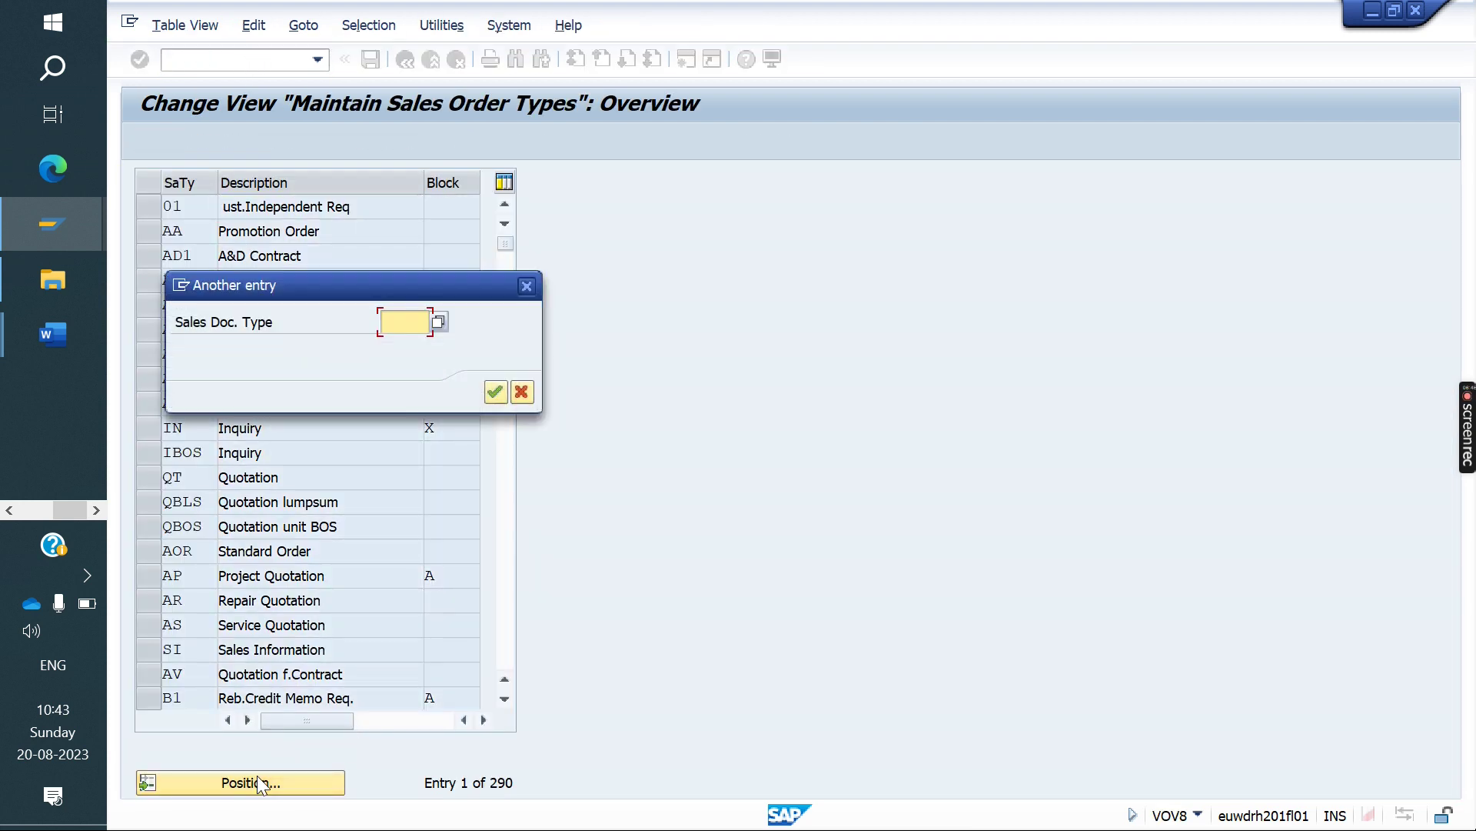
pyautogui.write('CFB3')
pyautogui.press('Return')
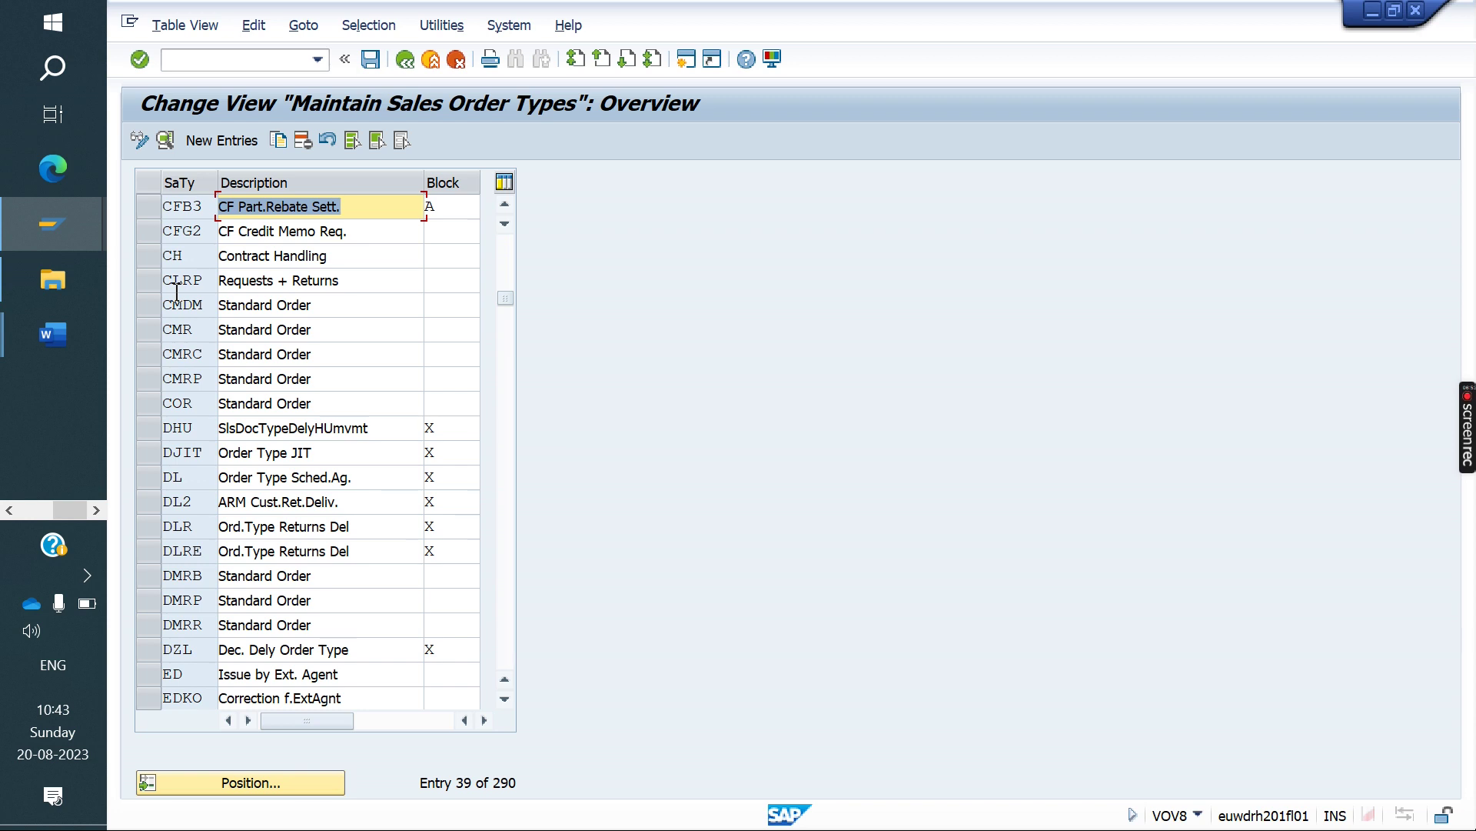
# Switch to the ECC session, run transaction VOV8 and position the sales order types list at document type CF.
pyautogui.click(26, 225)
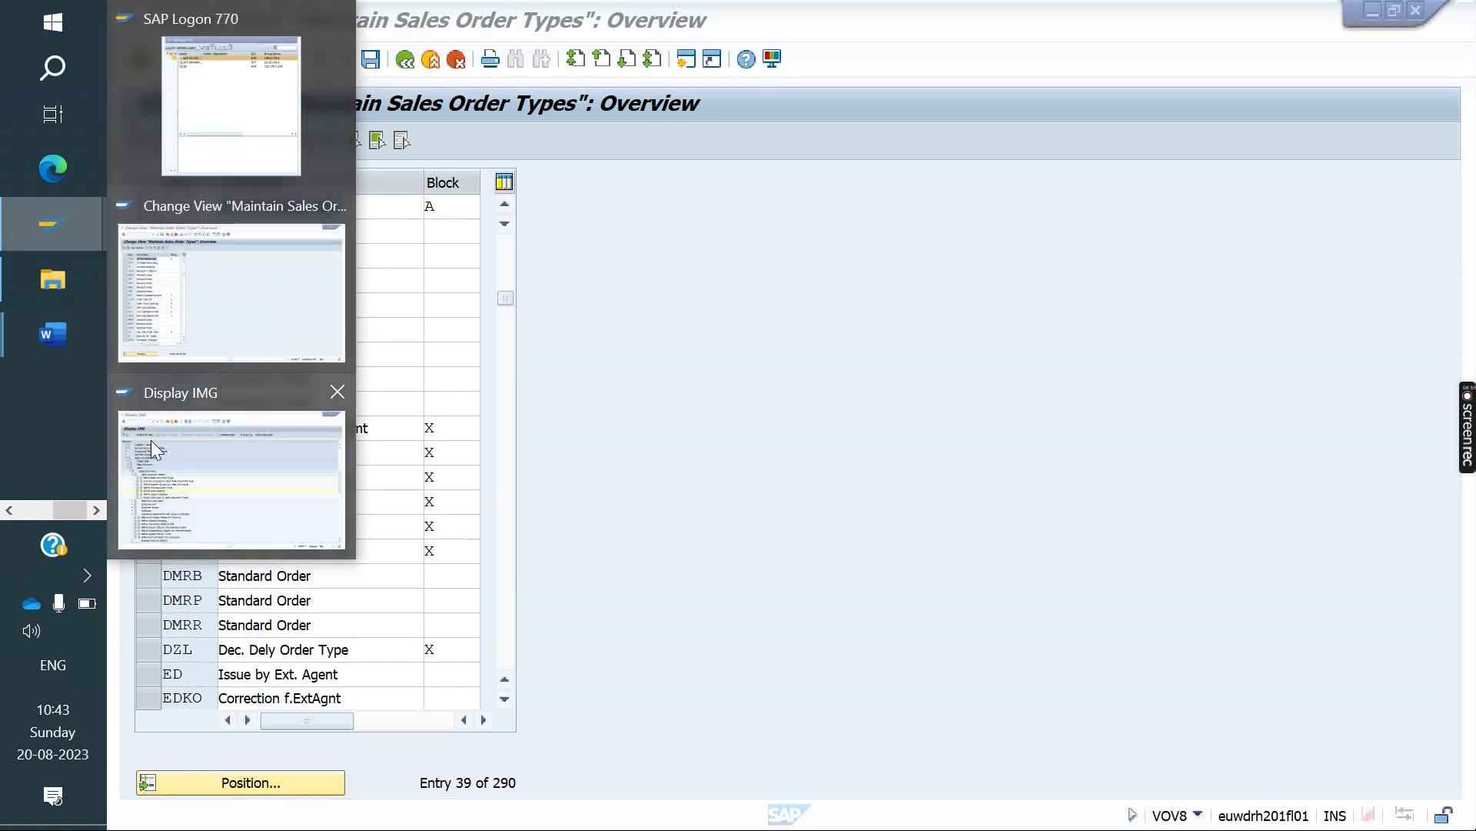
pyautogui.click(238, 454)
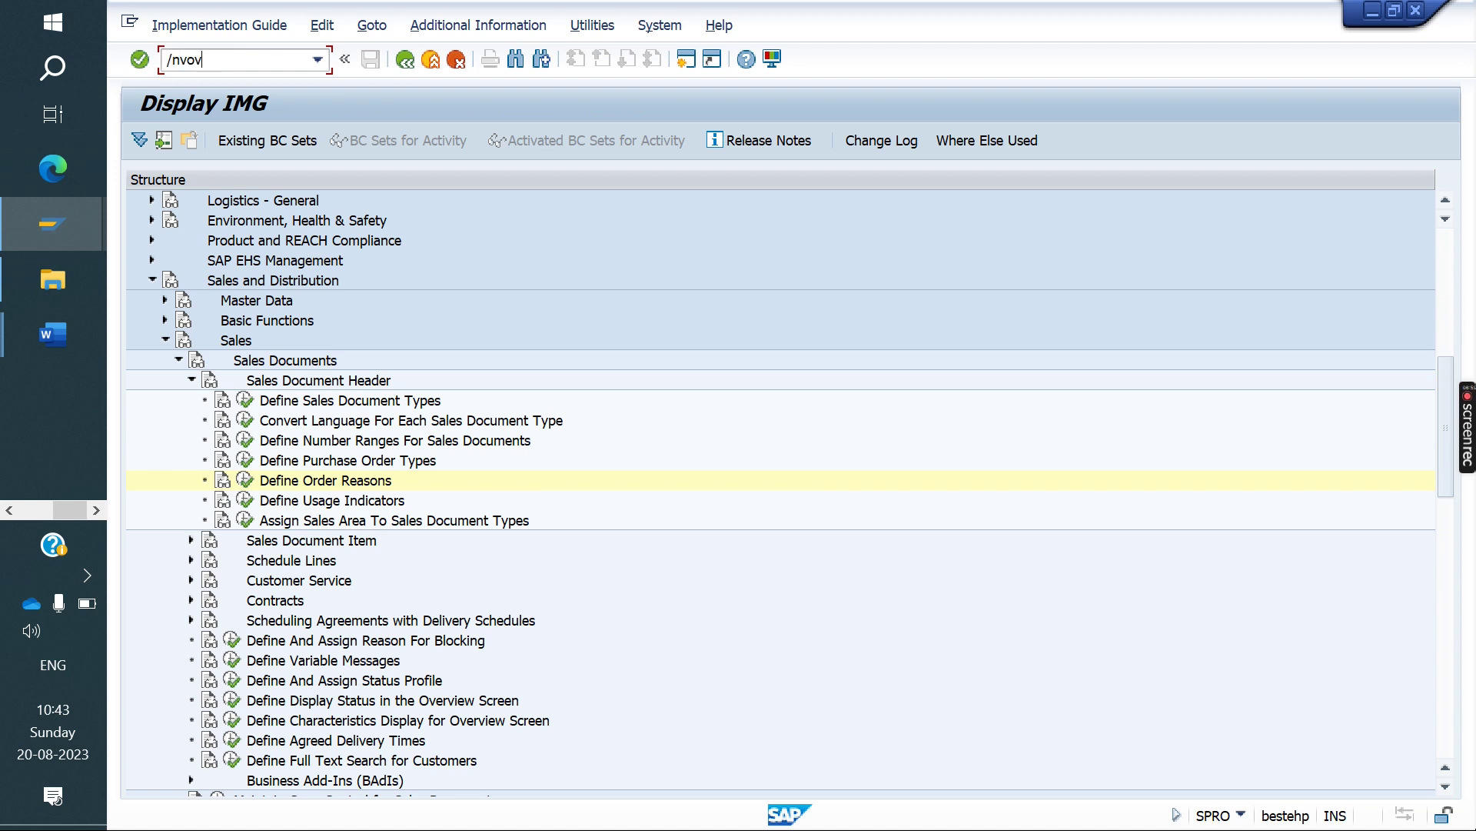
pyautogui.press('Return')
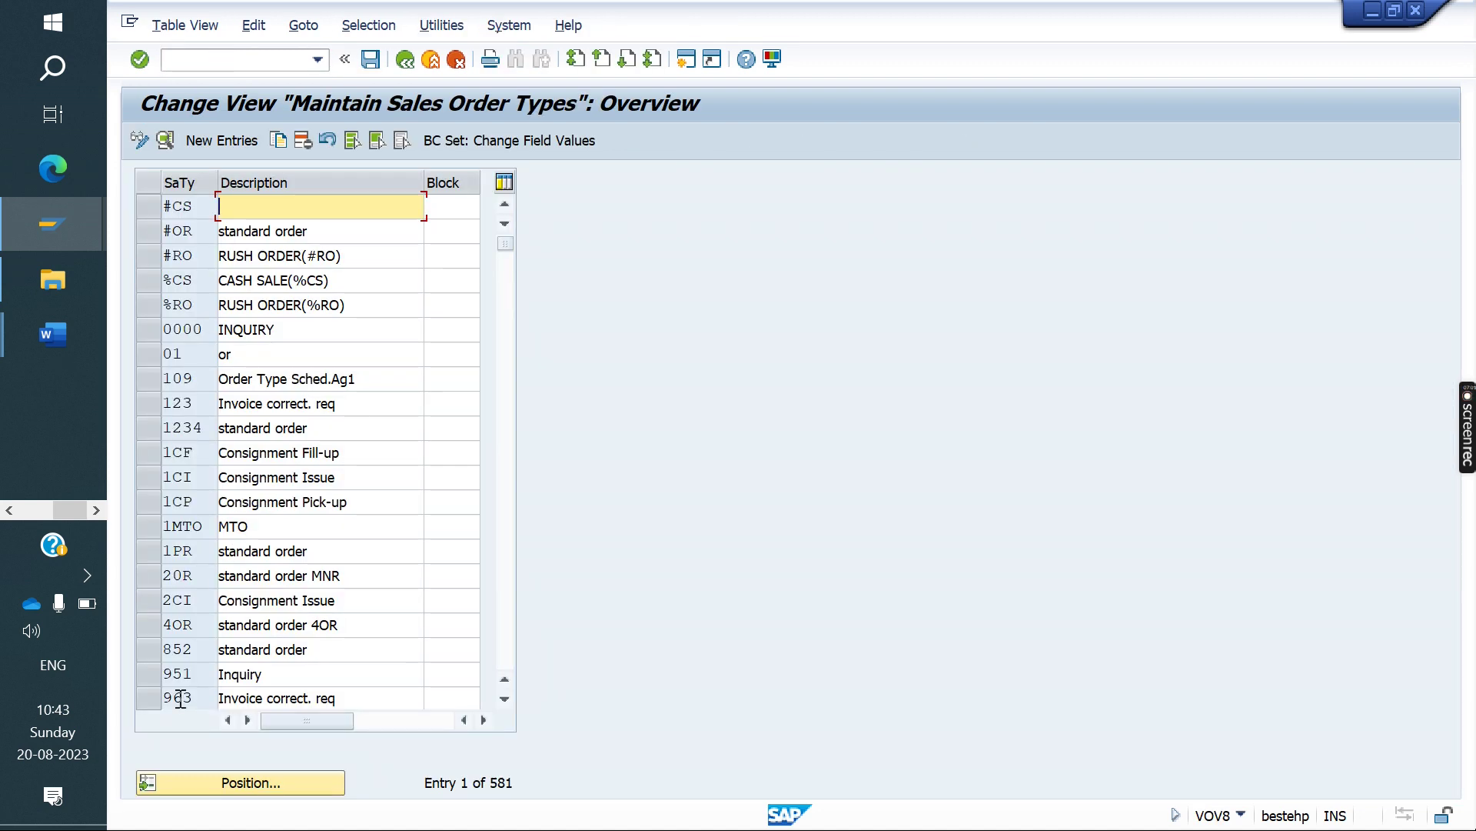
pyautogui.click(246, 785)
pyautogui.write('CF')
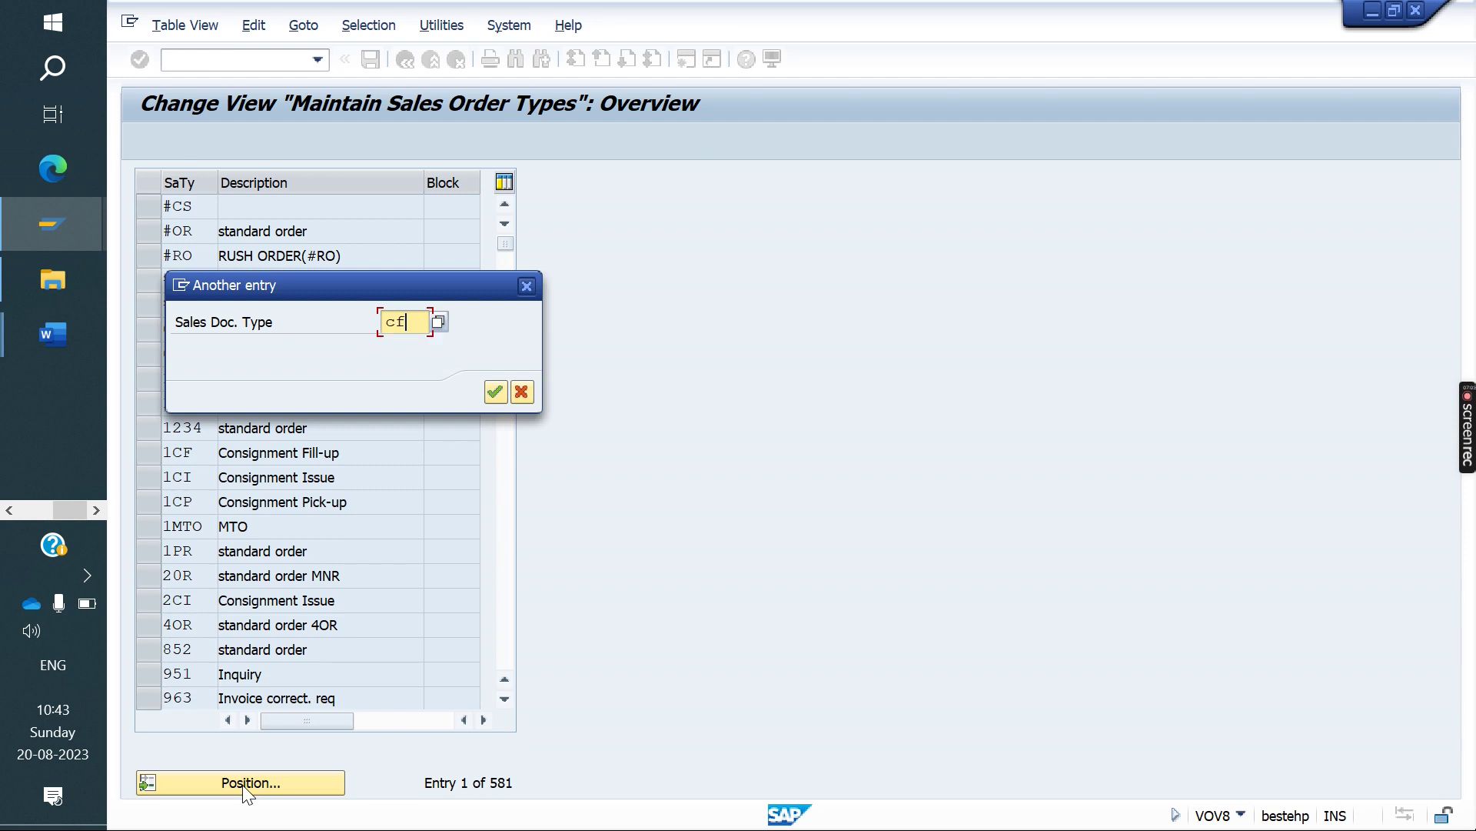
pyautogui.press('Return')
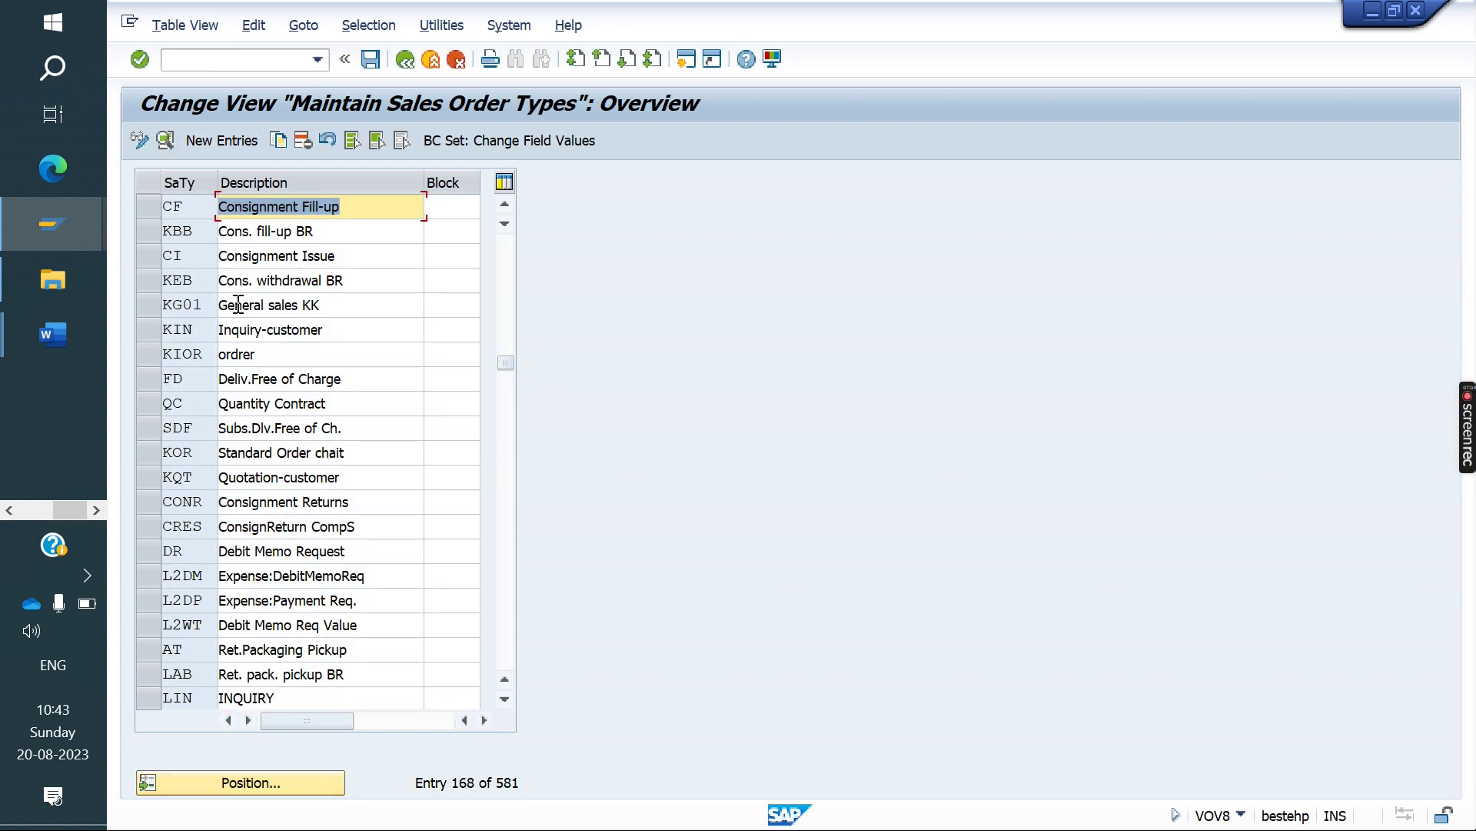
# Mark the ECC consignment order types CI, CONR, CP and CF in the sales order types list.
pyautogui.click(141, 256)
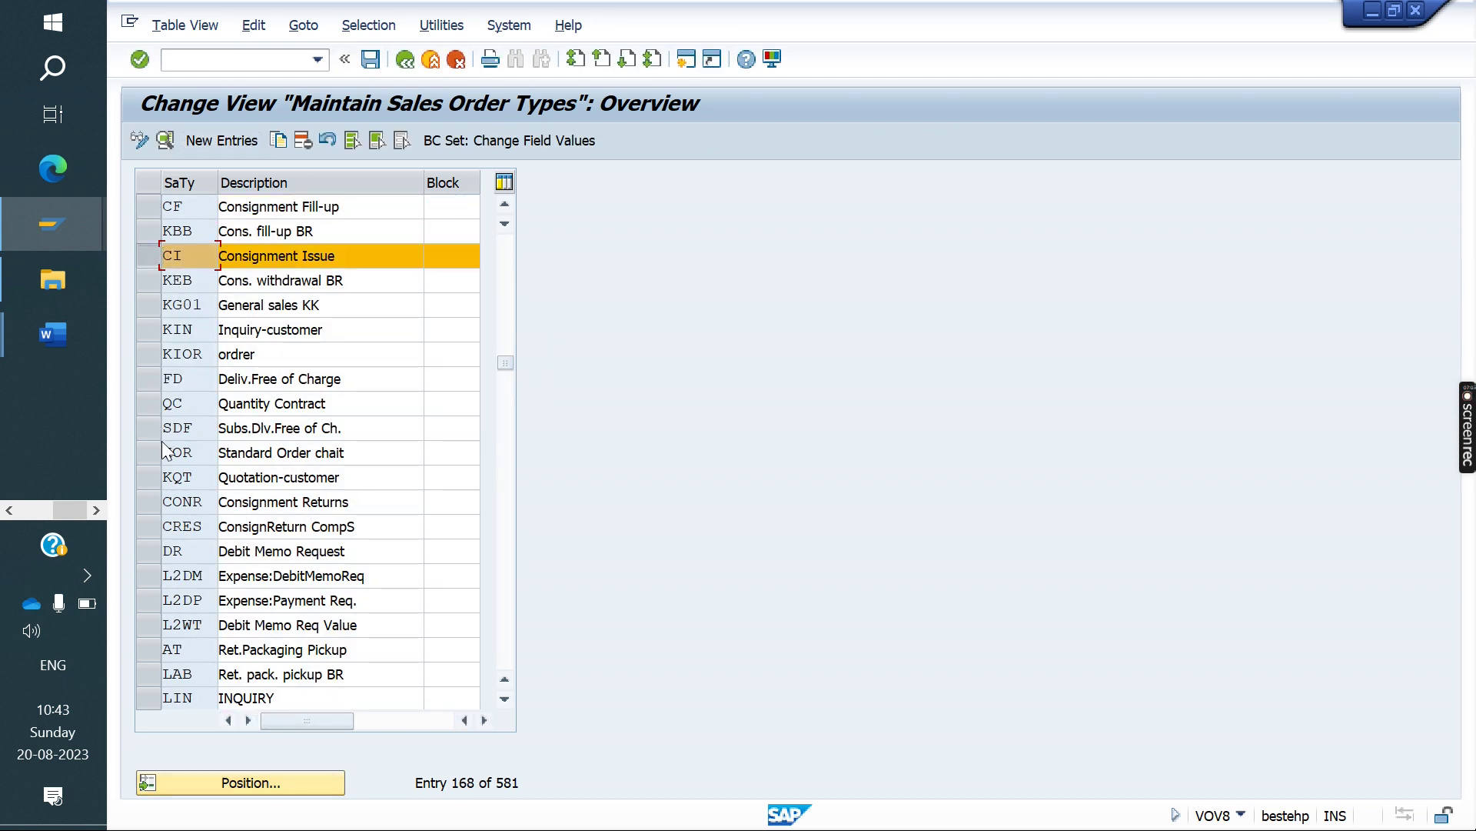
pyautogui.click(148, 502)
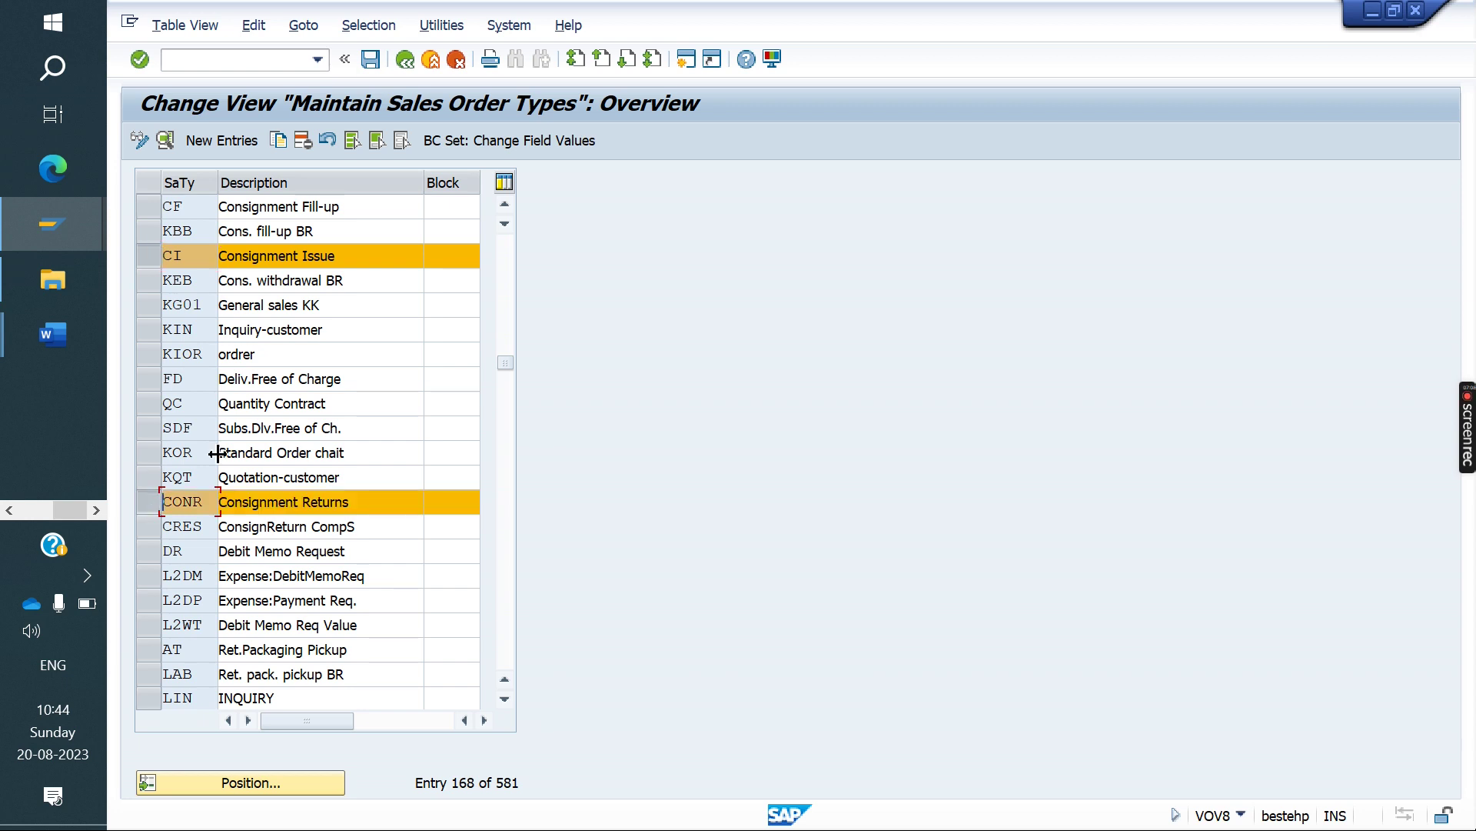
pyautogui.scroll(5, 214, 455)
pyautogui.click(147, 282)
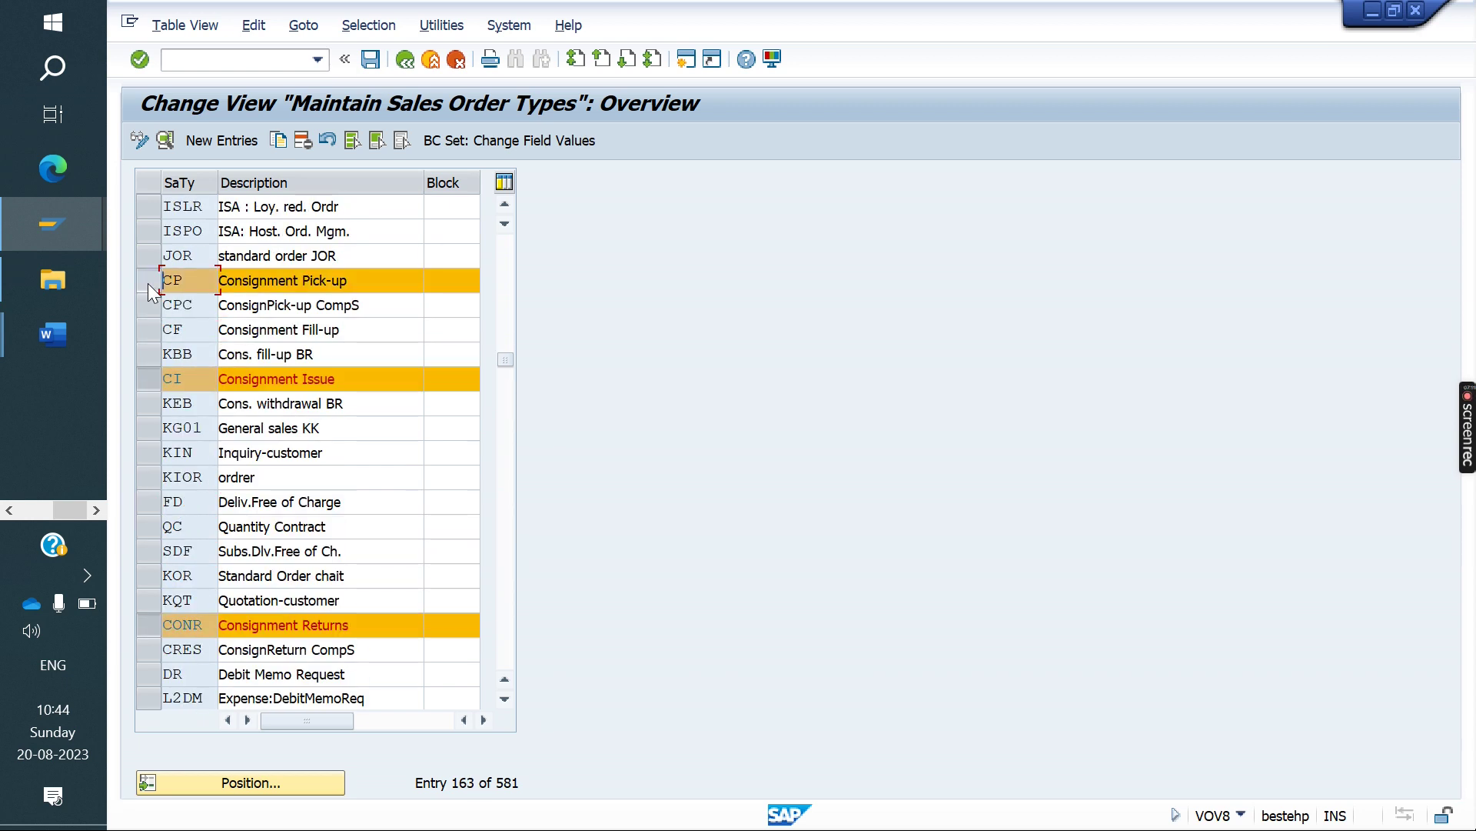
pyautogui.click(147, 331)
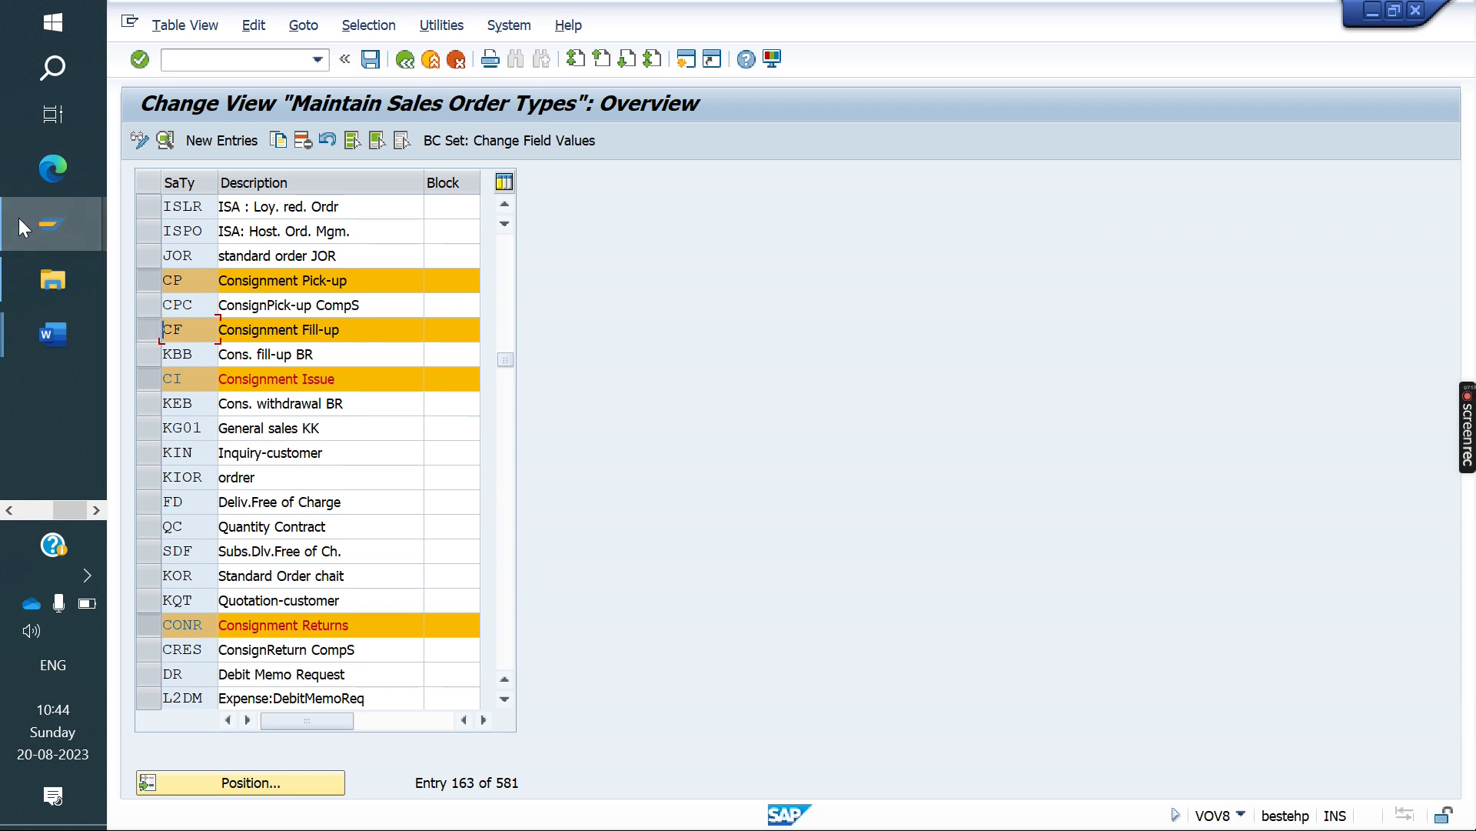
# Return to the S/4HANA sales order types list and position it at document type KB.
pyautogui.moveTo(47, 224)
pyautogui.click(187, 246)
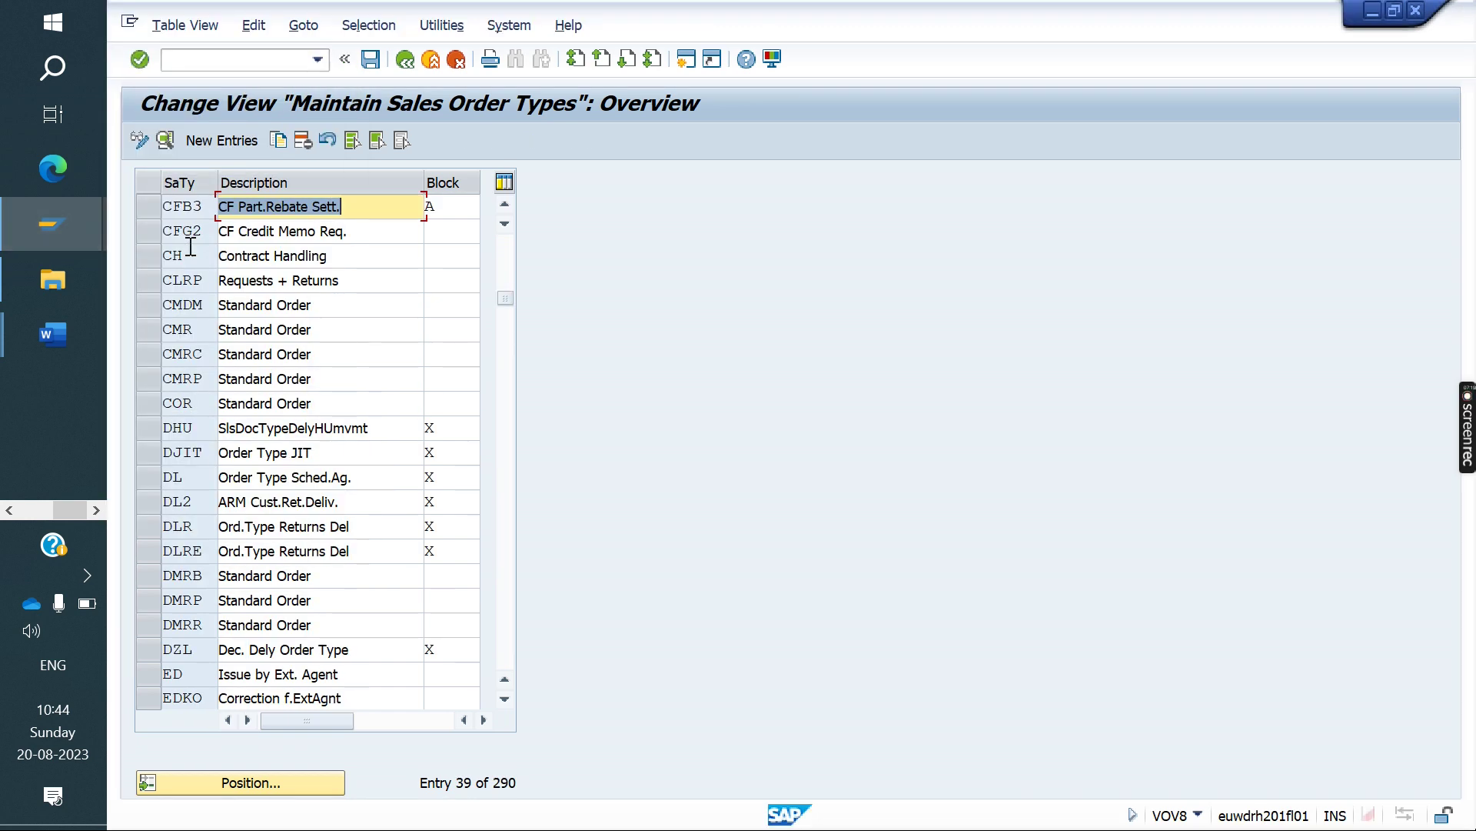
pyautogui.click(261, 780)
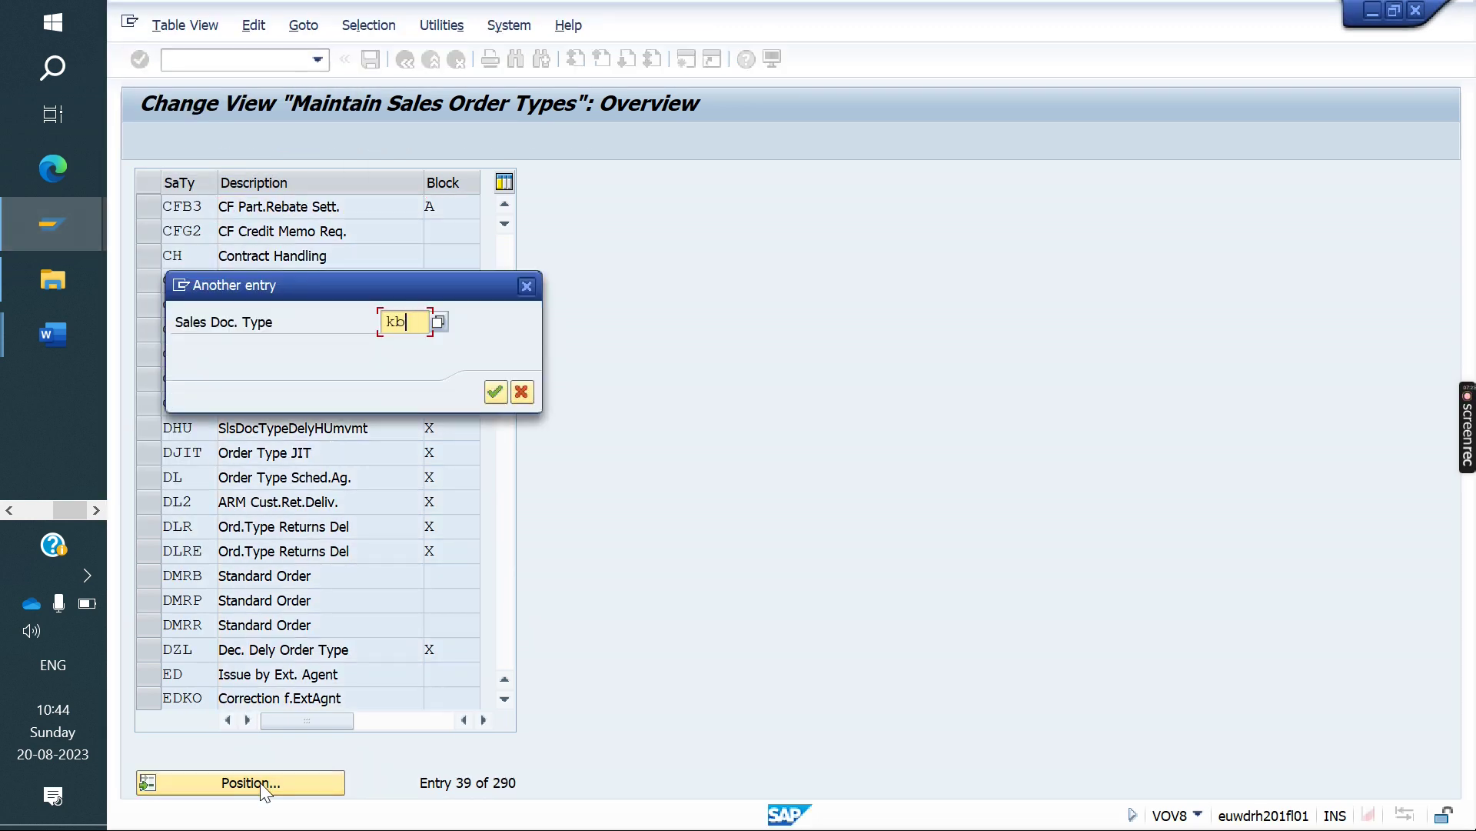
pyautogui.press('Return')
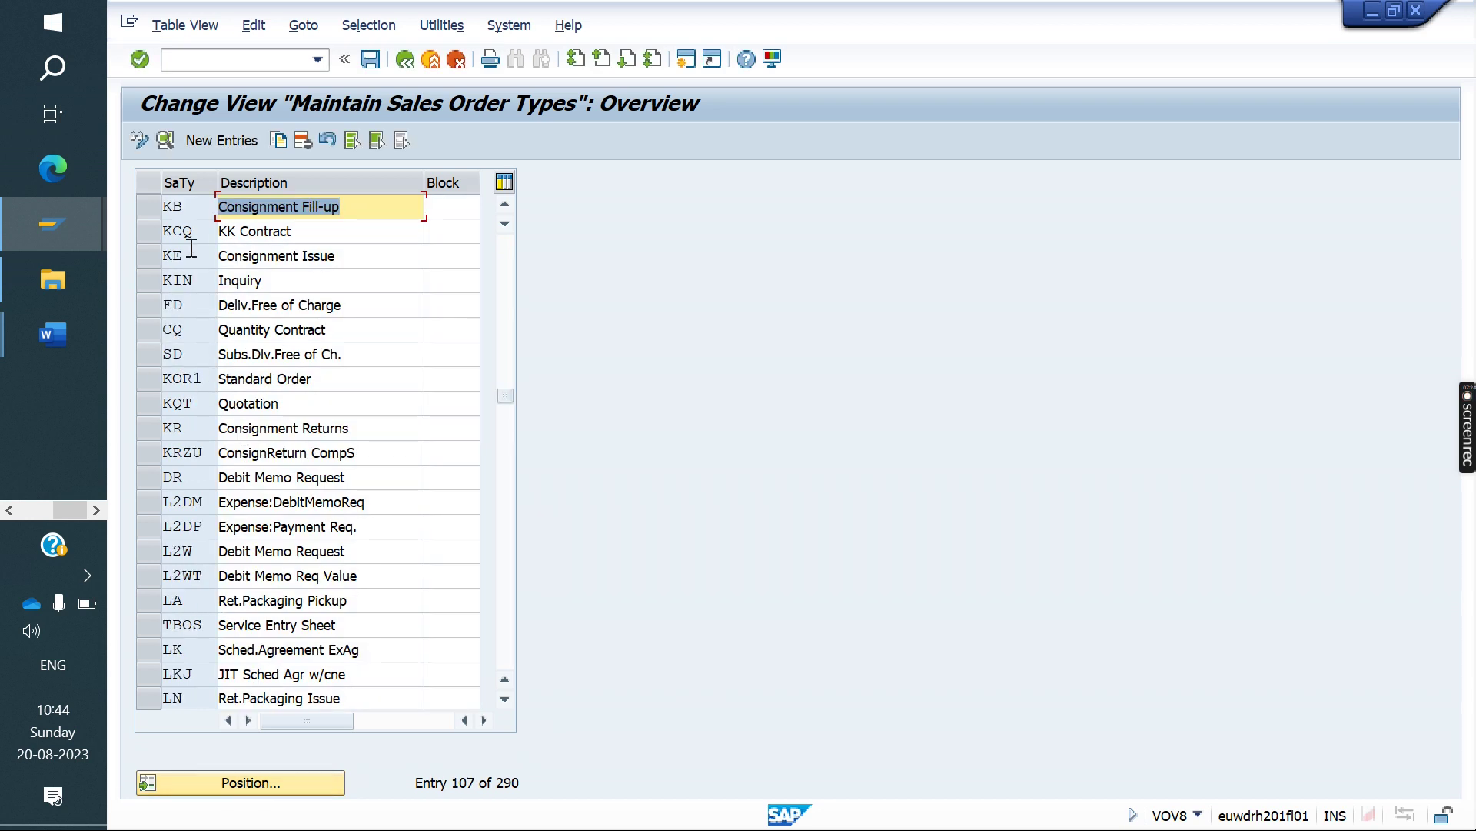
# Mark the S/4HANA consignment order types KB, KE, KR and KA in the sales order types list.
pyautogui.click(149, 206)
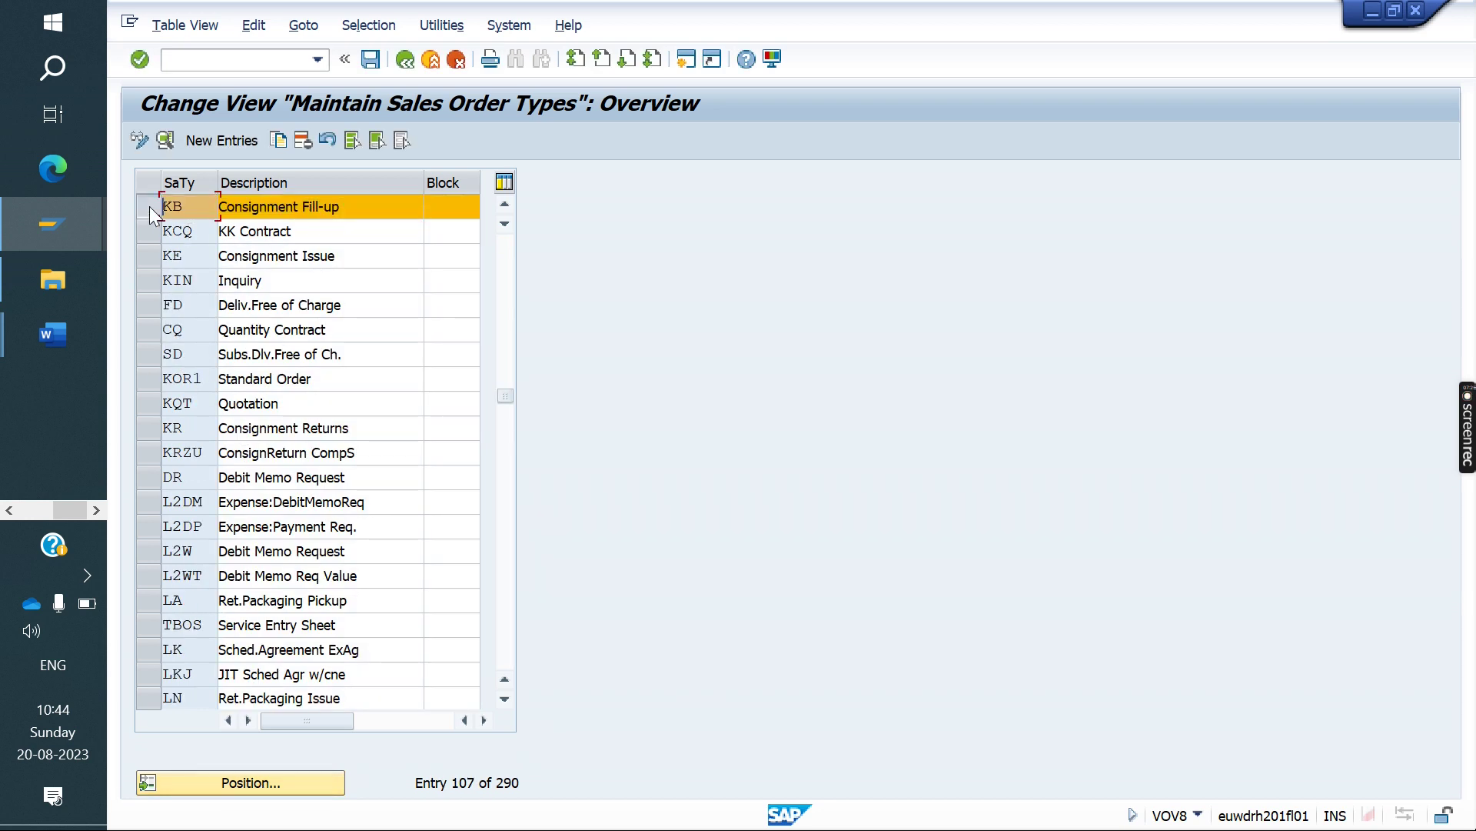
pyautogui.click(149, 257)
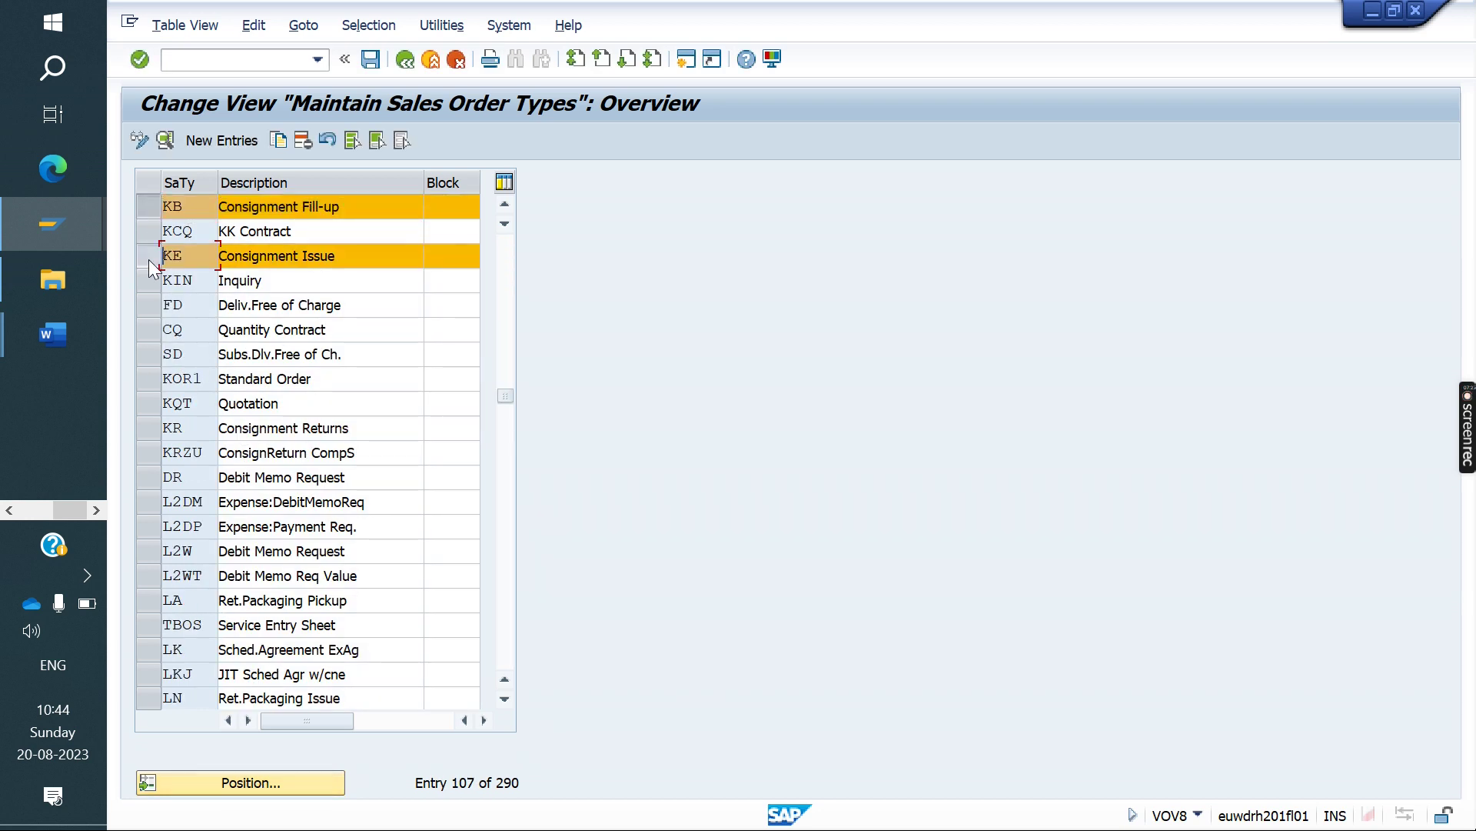
pyautogui.click(148, 427)
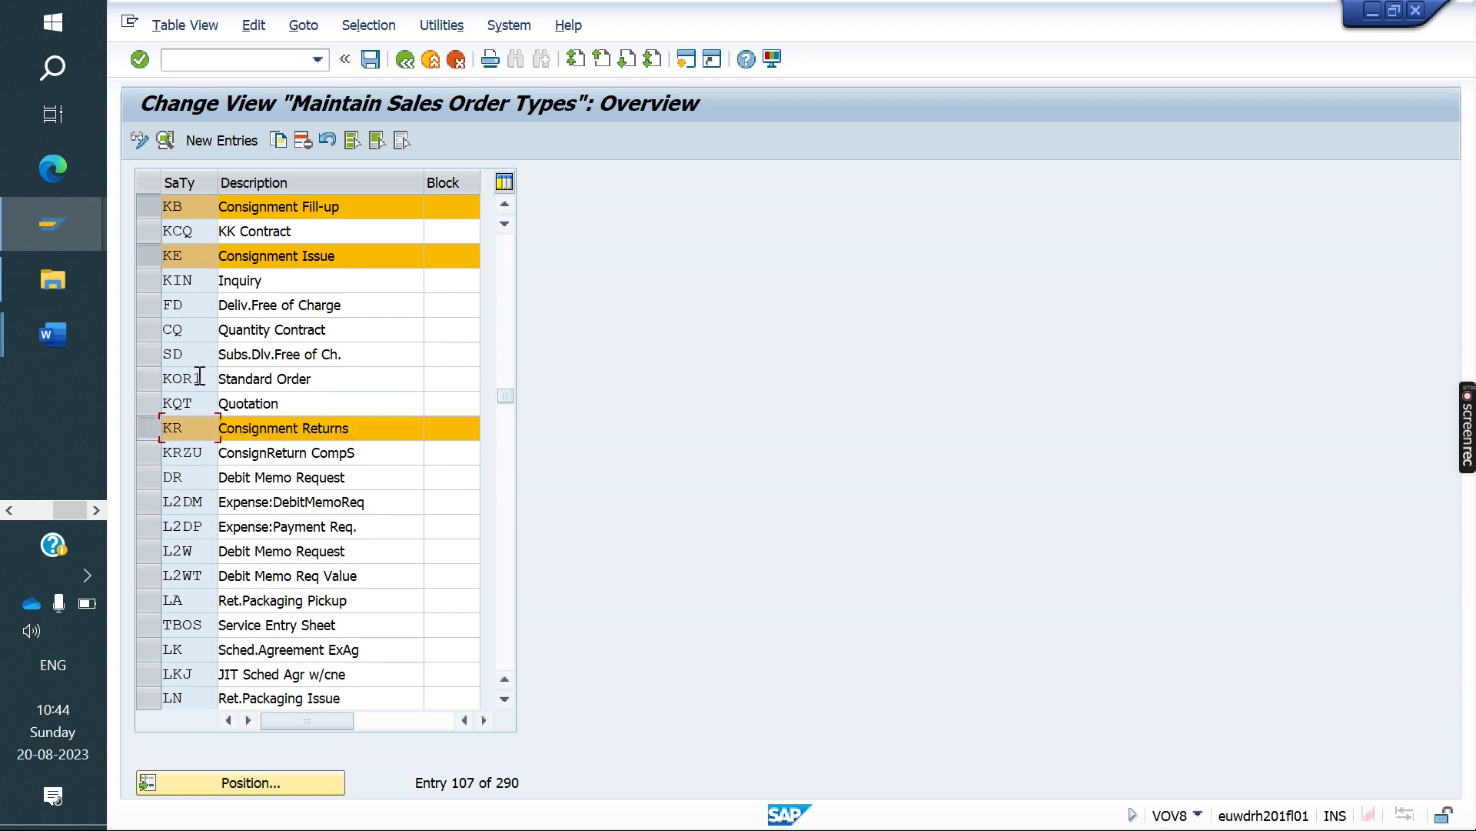
pyautogui.scroll(1, 195, 326)
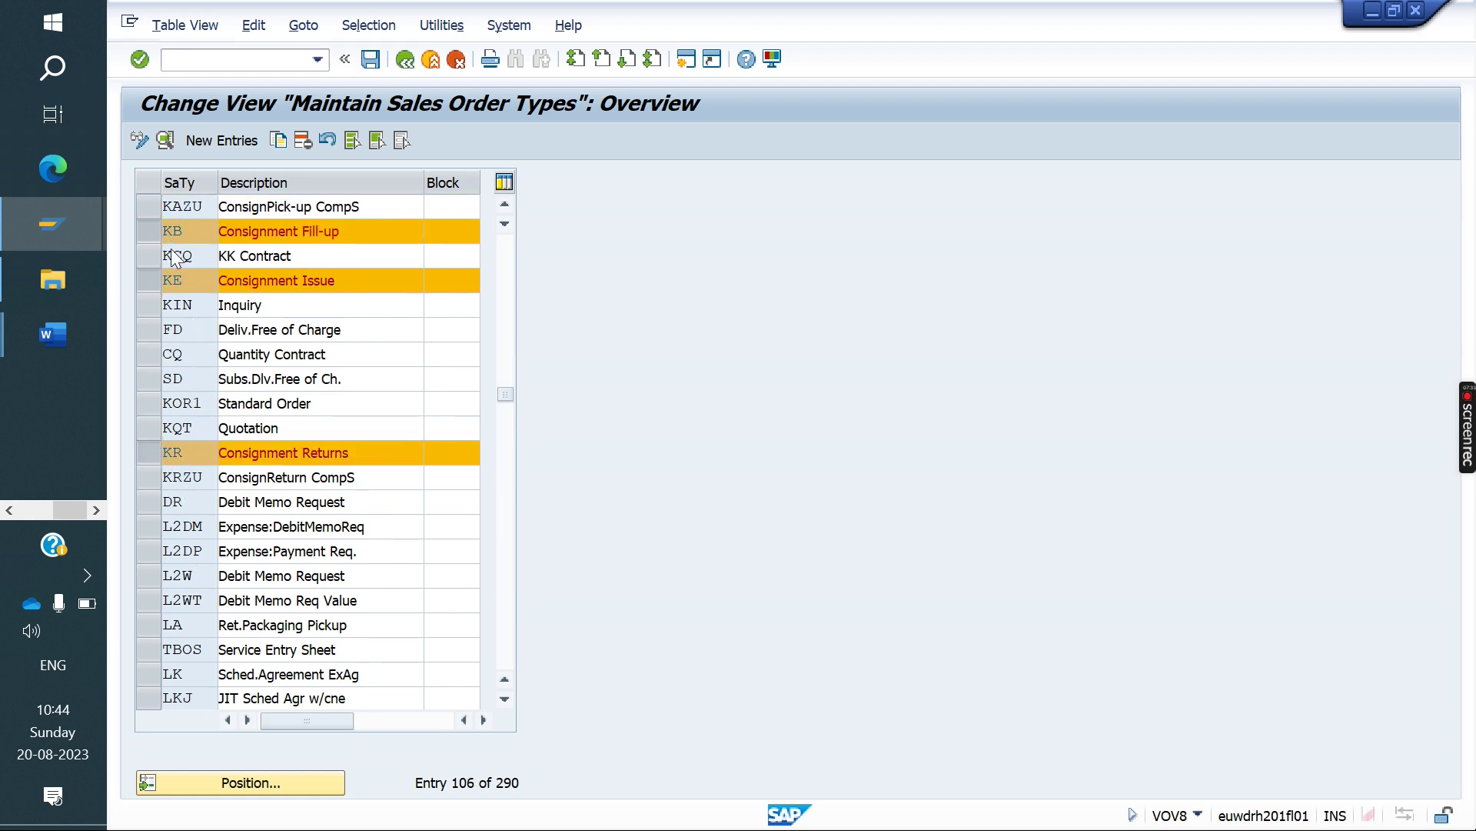
pyautogui.scroll(1, 172, 248)
pyautogui.click(144, 198)
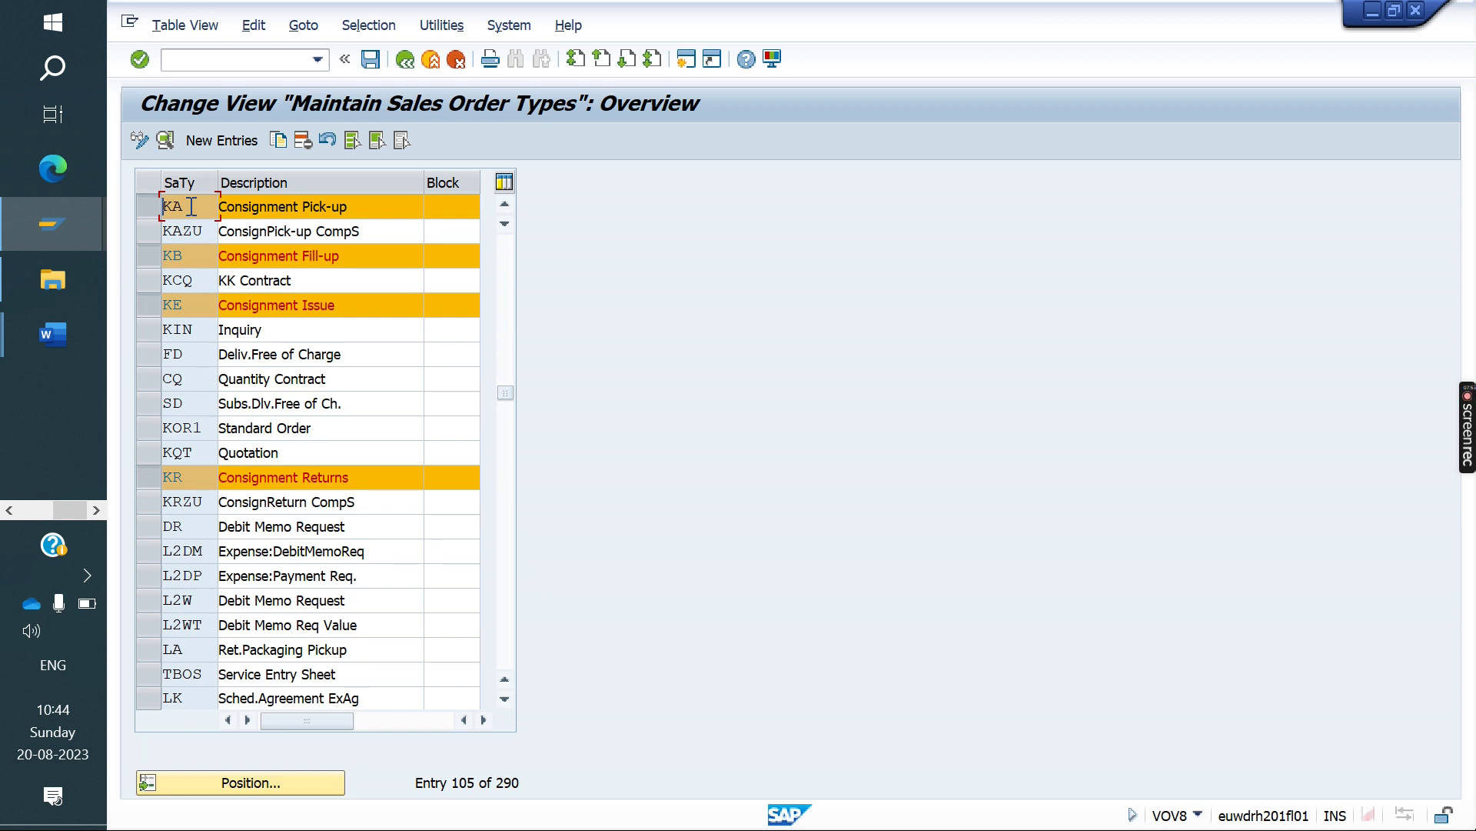
# Switch to the Word document on ECC and S4HANA differences and select the line "Pricing procedure changes.".
pyautogui.moveTo(39, 334)
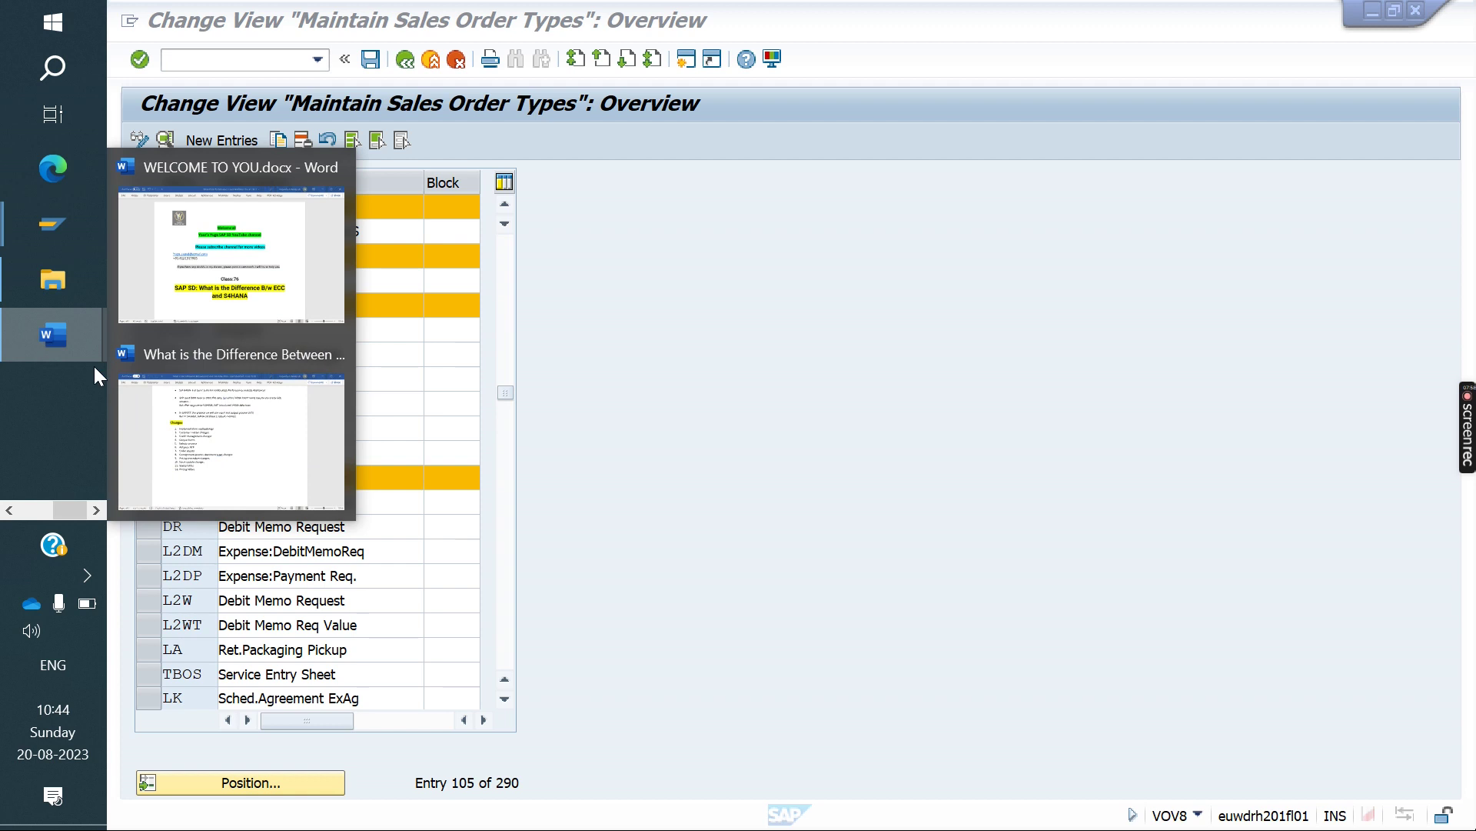
pyautogui.click(239, 408)
pyautogui.moveTo(682, 521); pyautogui.dragTo(481, 521)
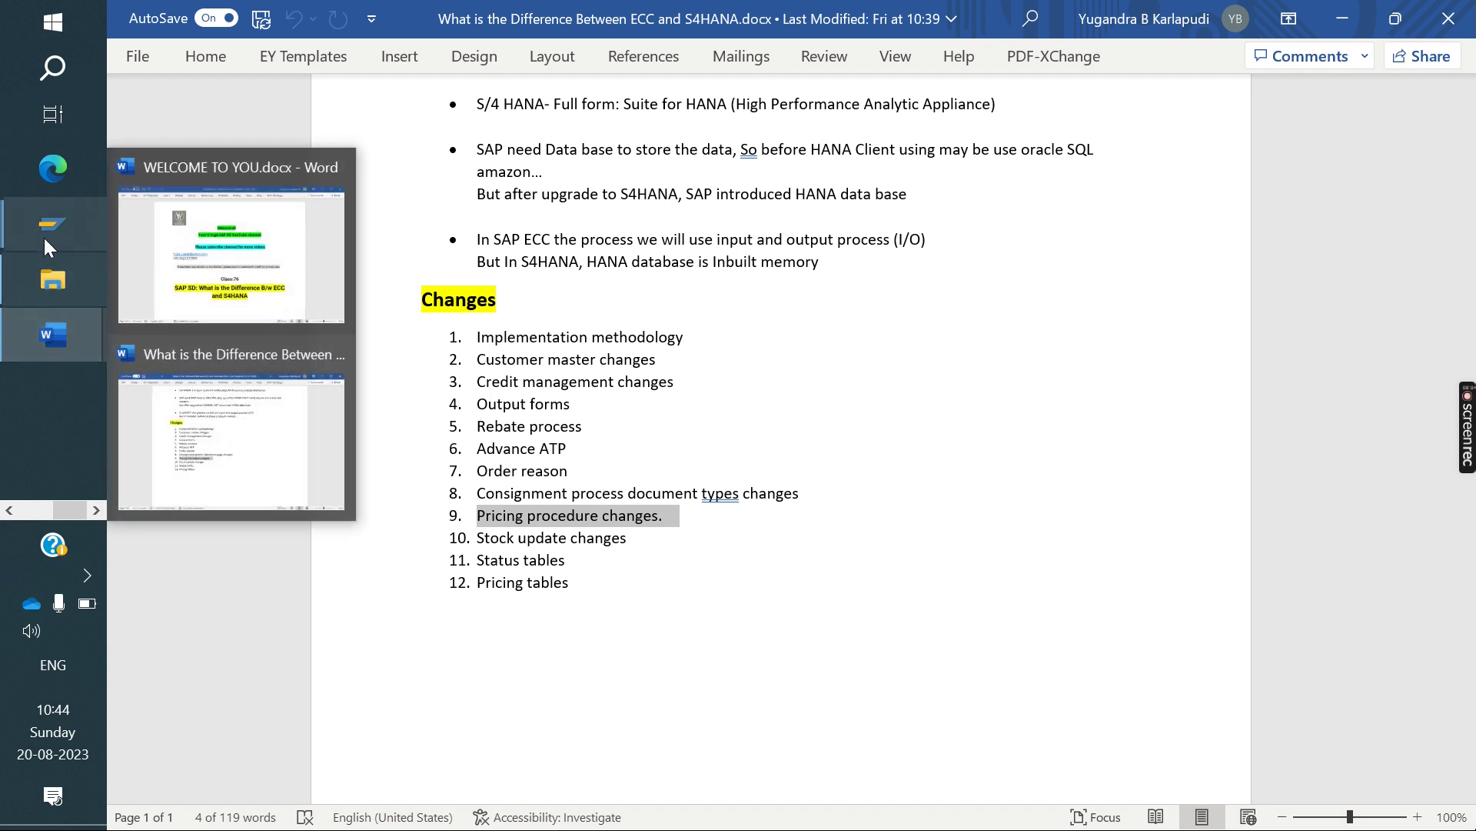
# Switch to the S/4HANA session and open the pricing procedures overview with transaction V/08.
pyautogui.moveTo(44, 232)
pyautogui.click(209, 261)
pyautogui.click(207, 59)
pyautogui.write('/nv/08')
pyautogui.press('Return')
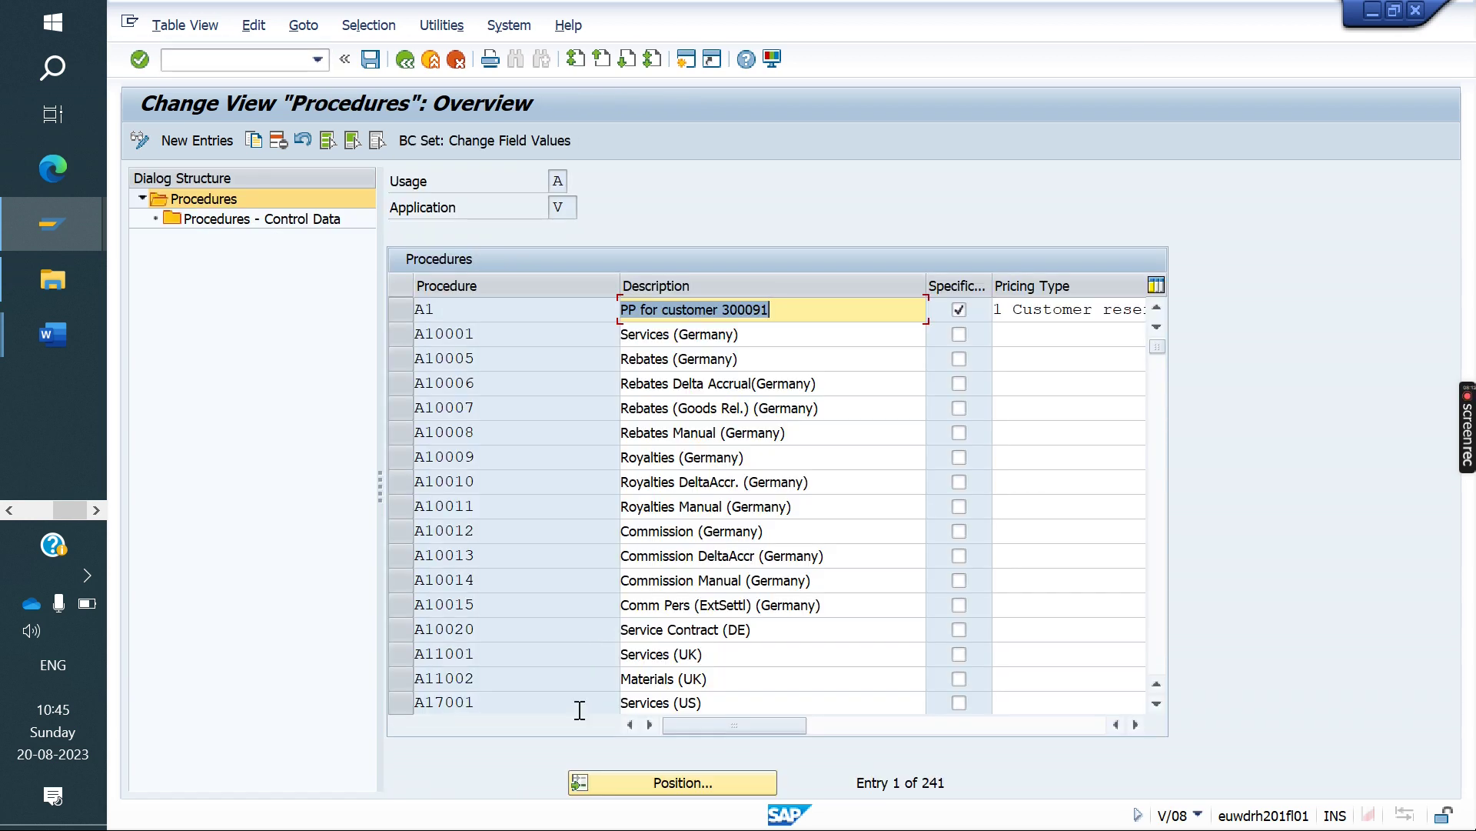
# Position the procedures list at RV, select RVAA01 and display its control data.
pyautogui.click(672, 782)
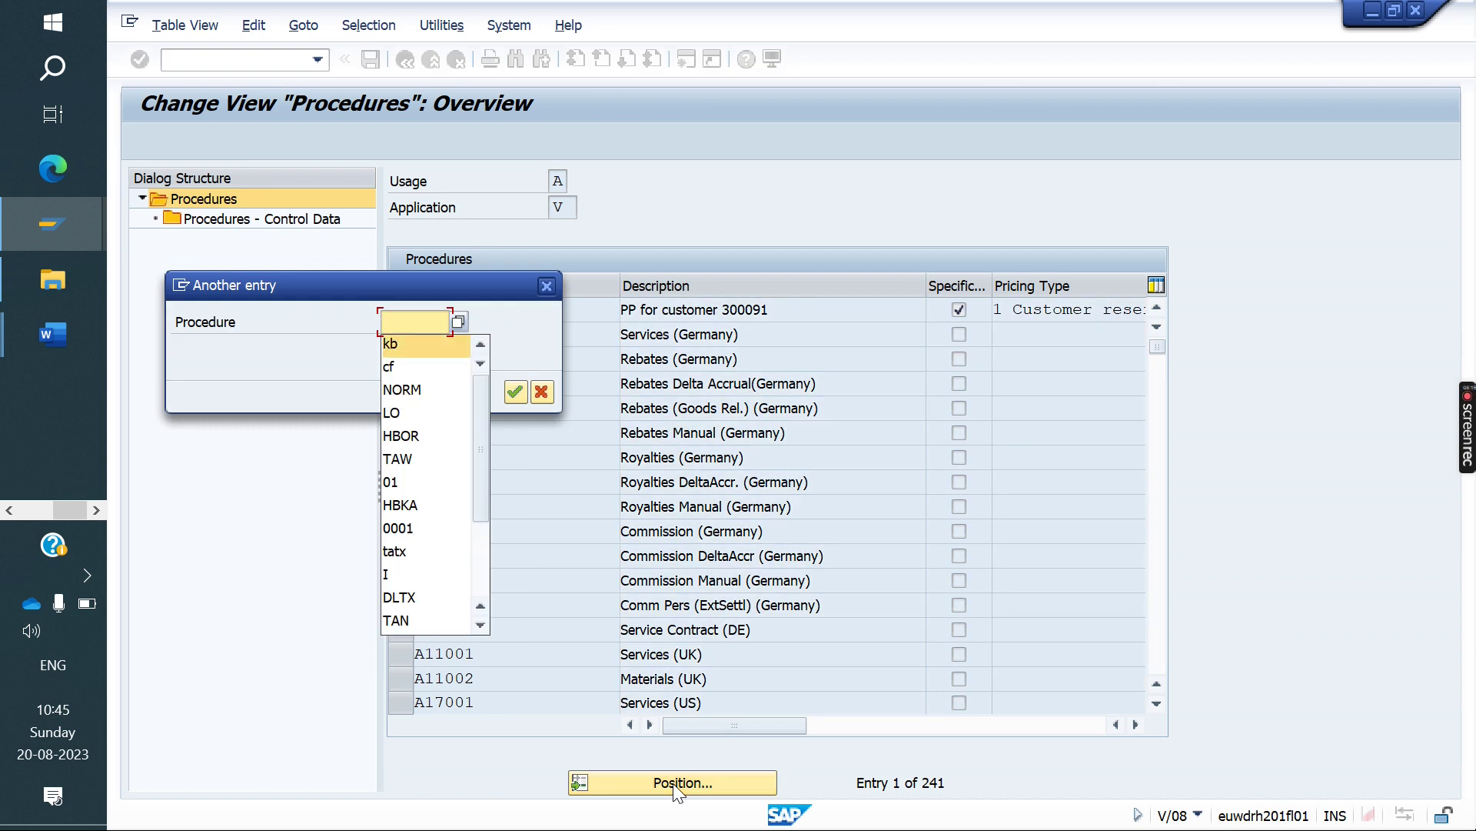
pyautogui.press('Down')
pyautogui.press('Down')
pyautogui.write('rv')
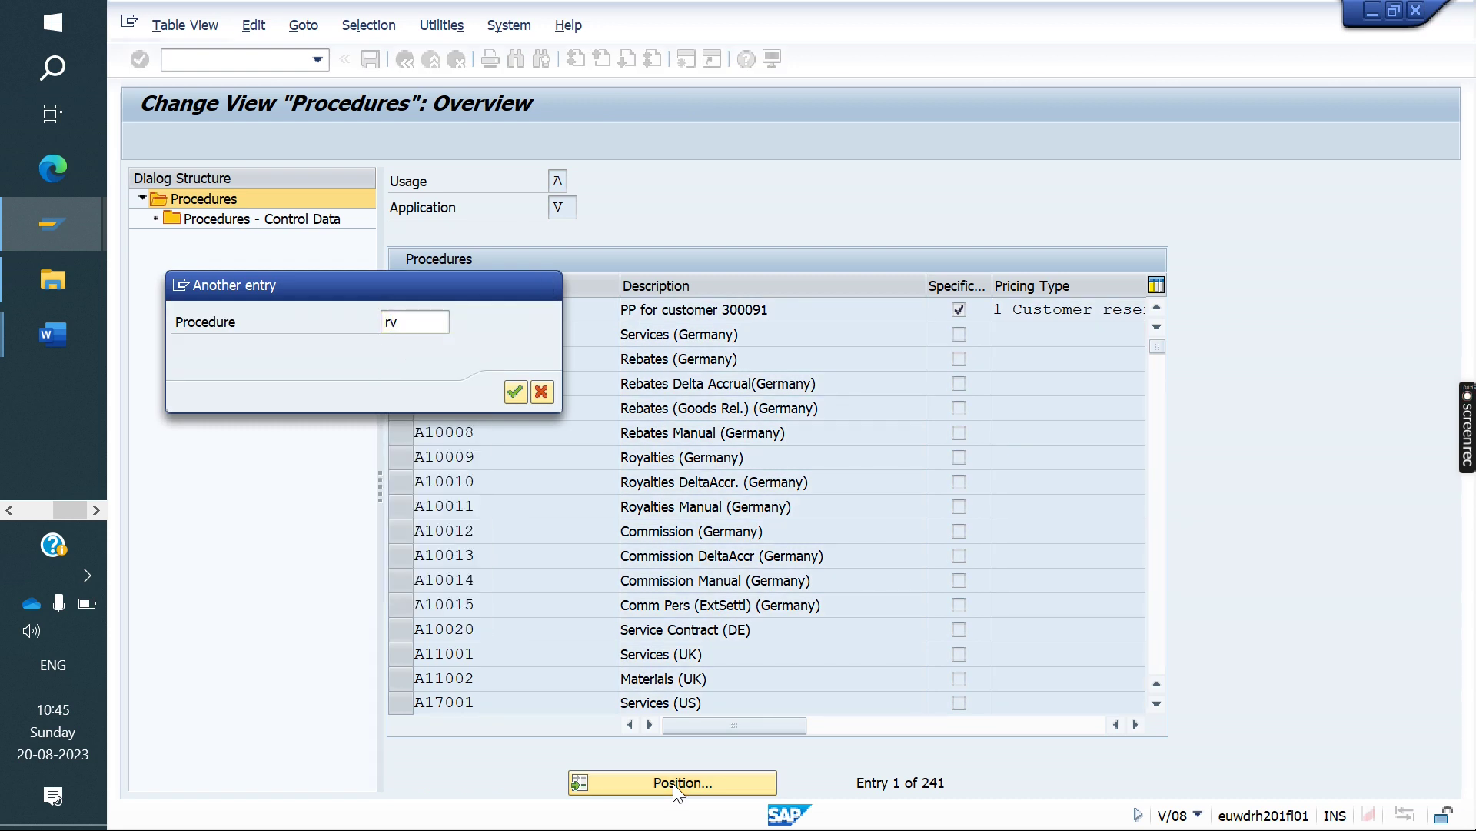
pyautogui.press('Return')
pyautogui.click(403, 311)
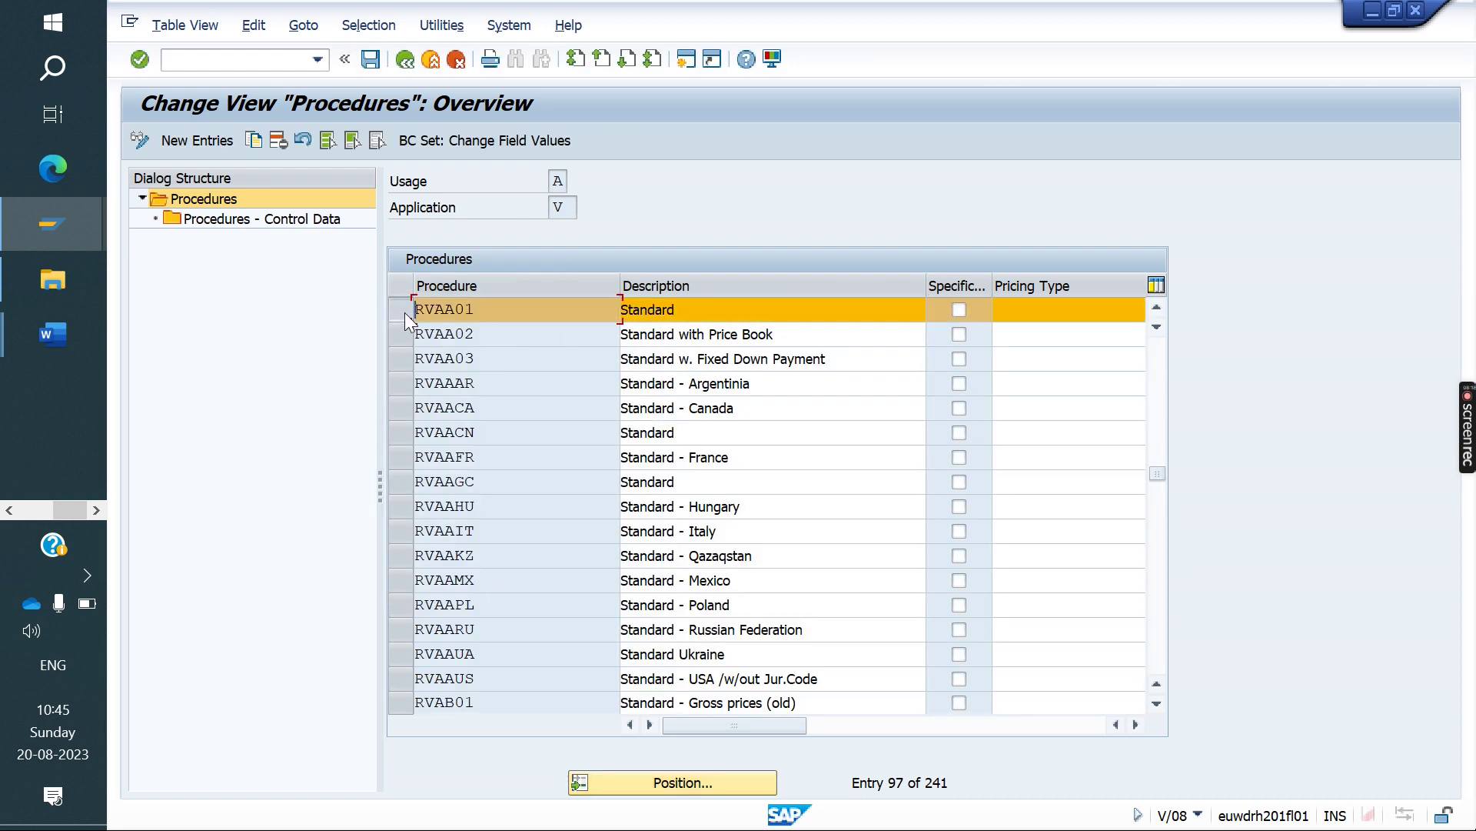
pyautogui.doubleClick(233, 221)
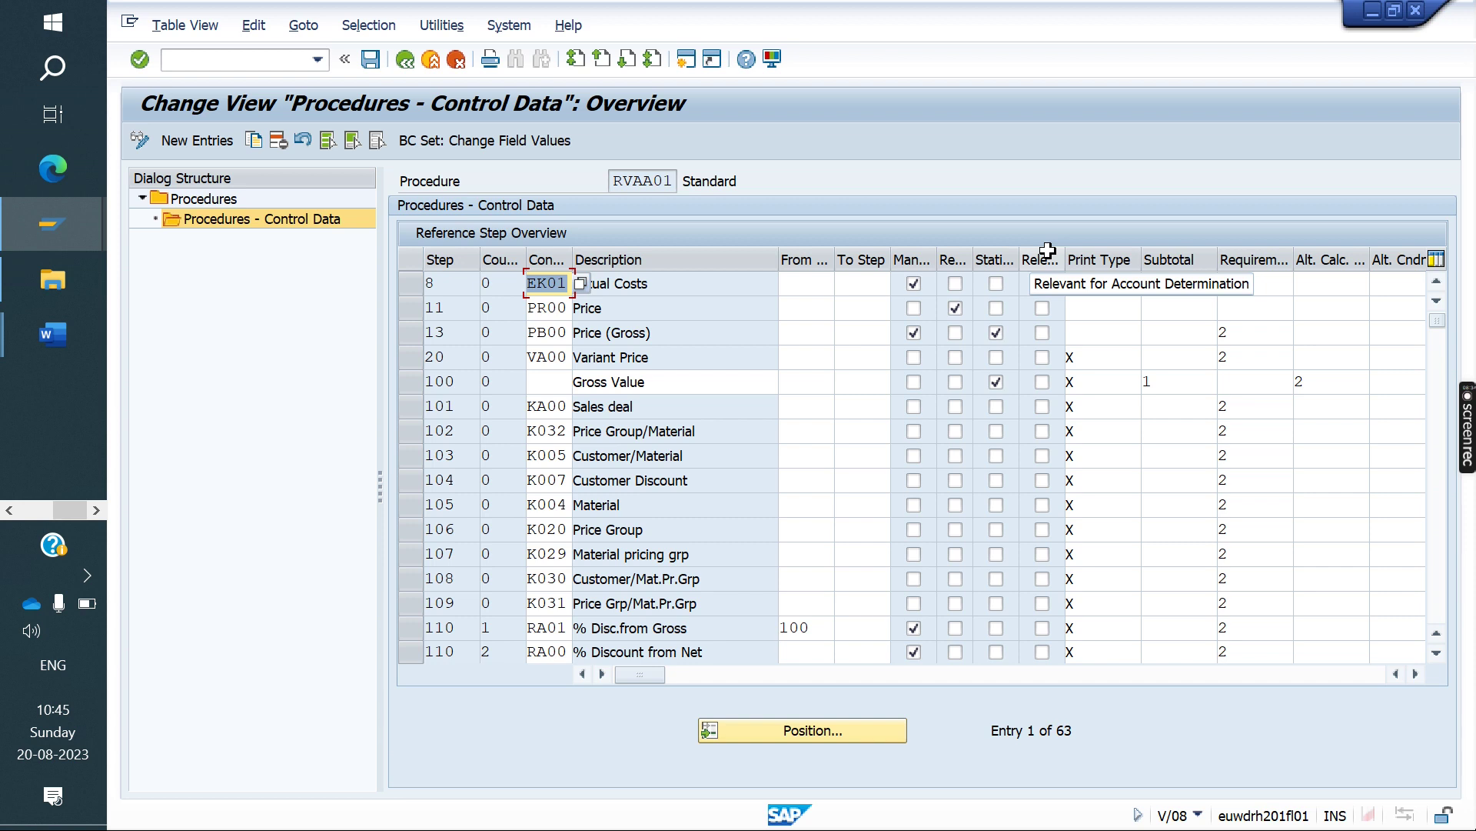
# Switch to the ECC session and open the pricing procedures overview with transaction V/08.
pyautogui.moveTo(51, 224)
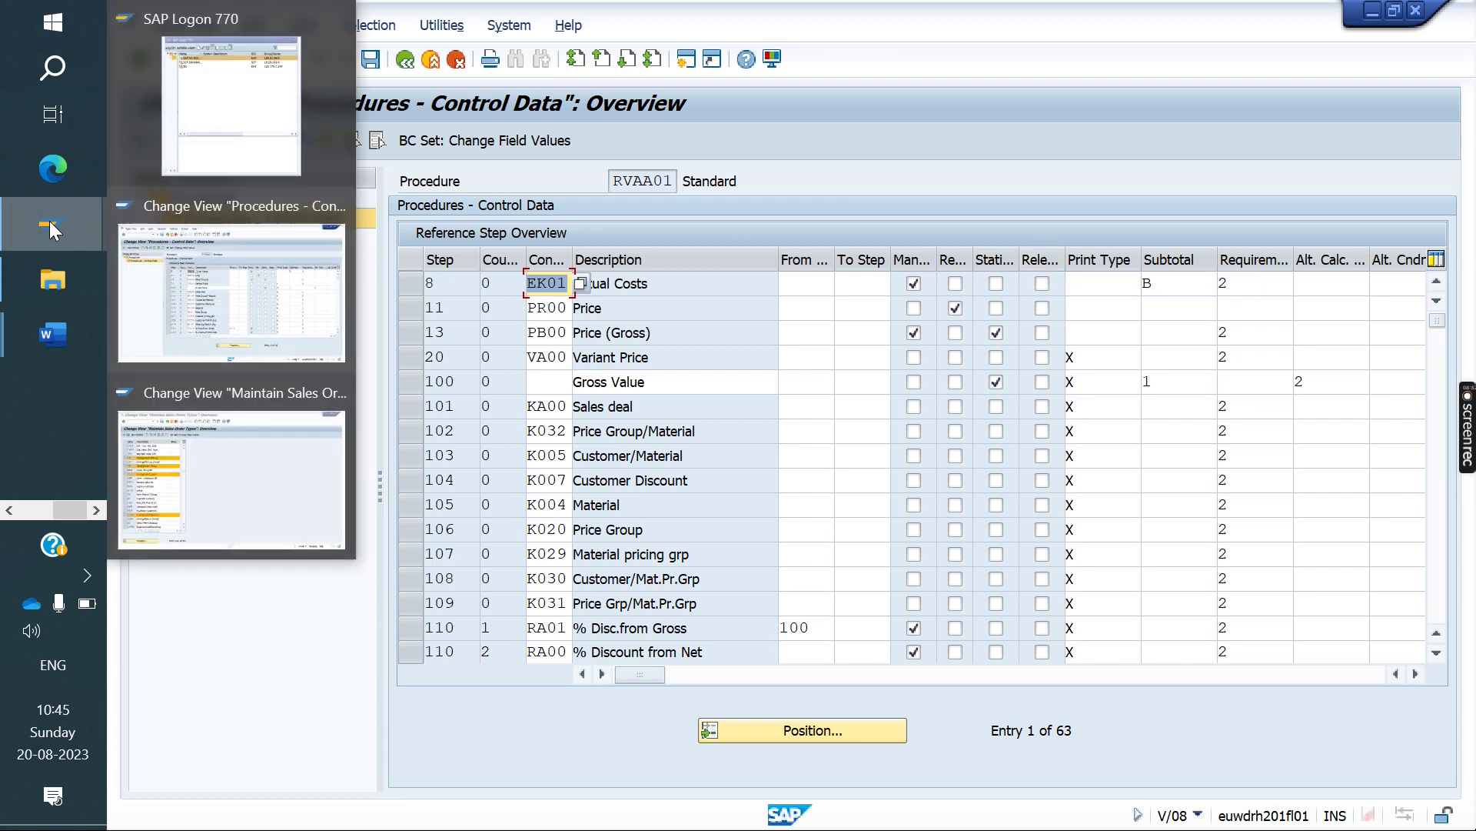
pyautogui.moveTo(205, 480)
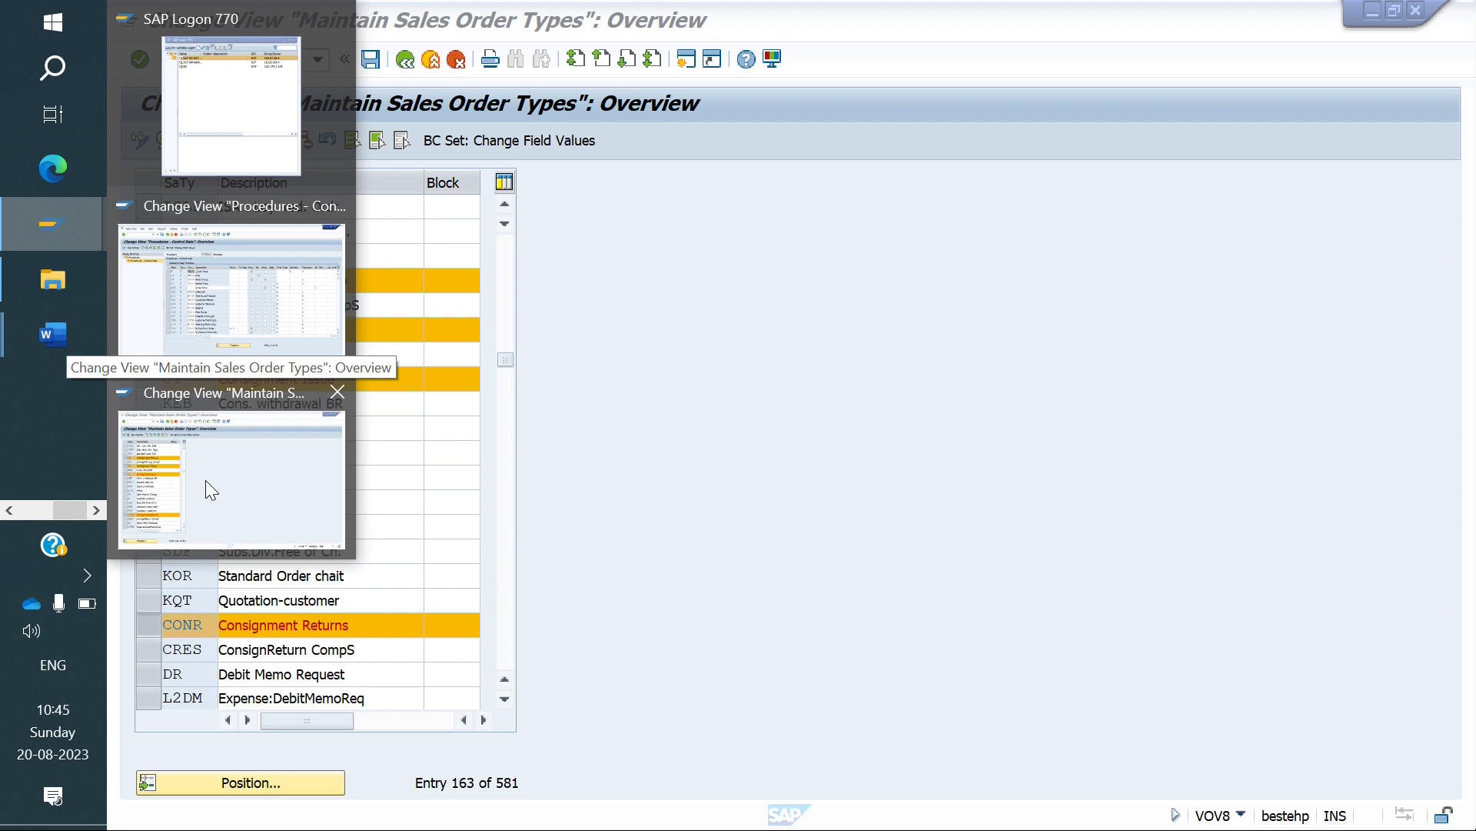
pyautogui.click(205, 480)
pyautogui.write('/nv/-')
pyautogui.press('BackSpace')
pyautogui.write('0')
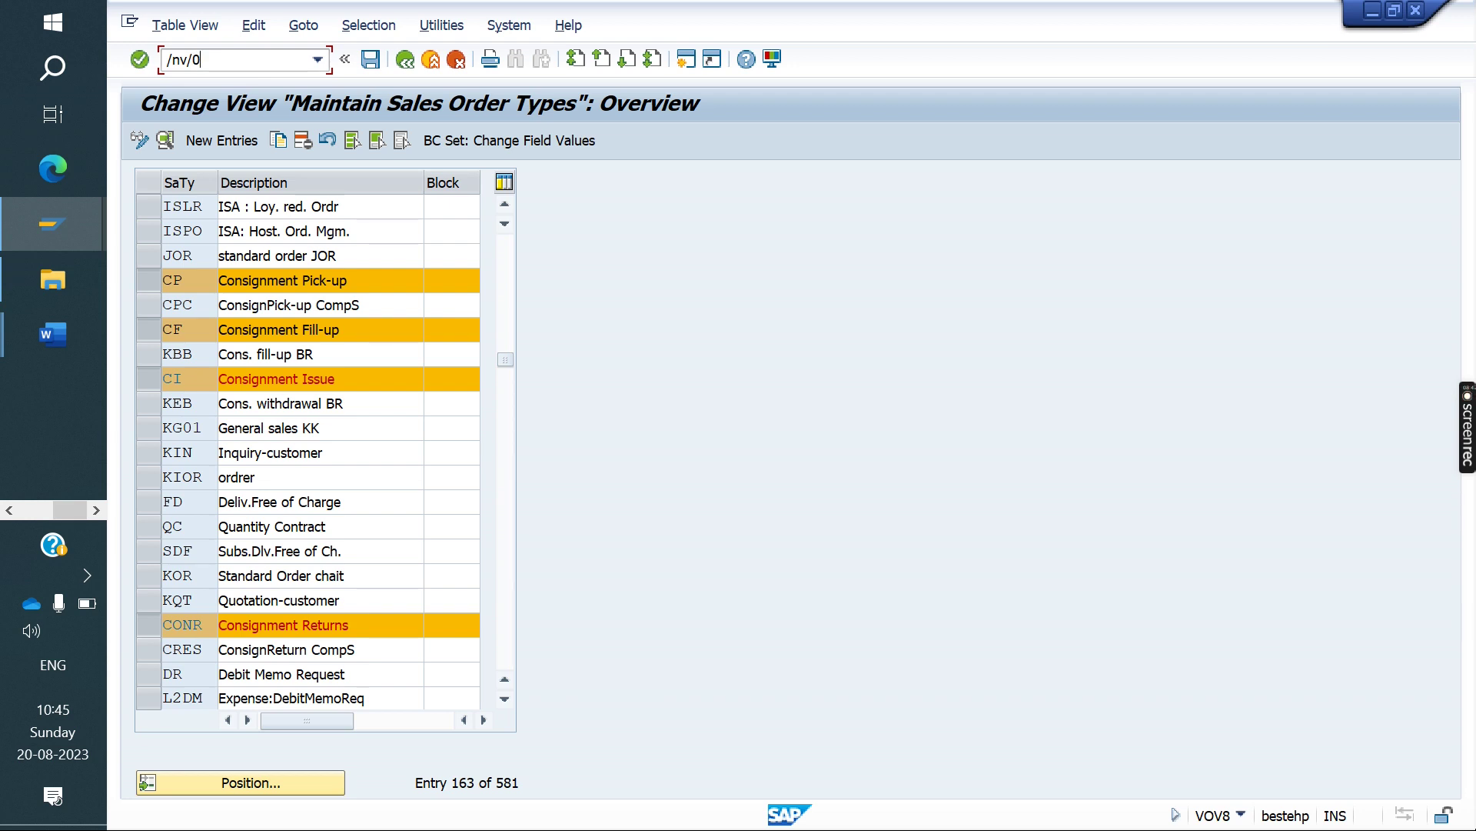
pyautogui.press('Return')
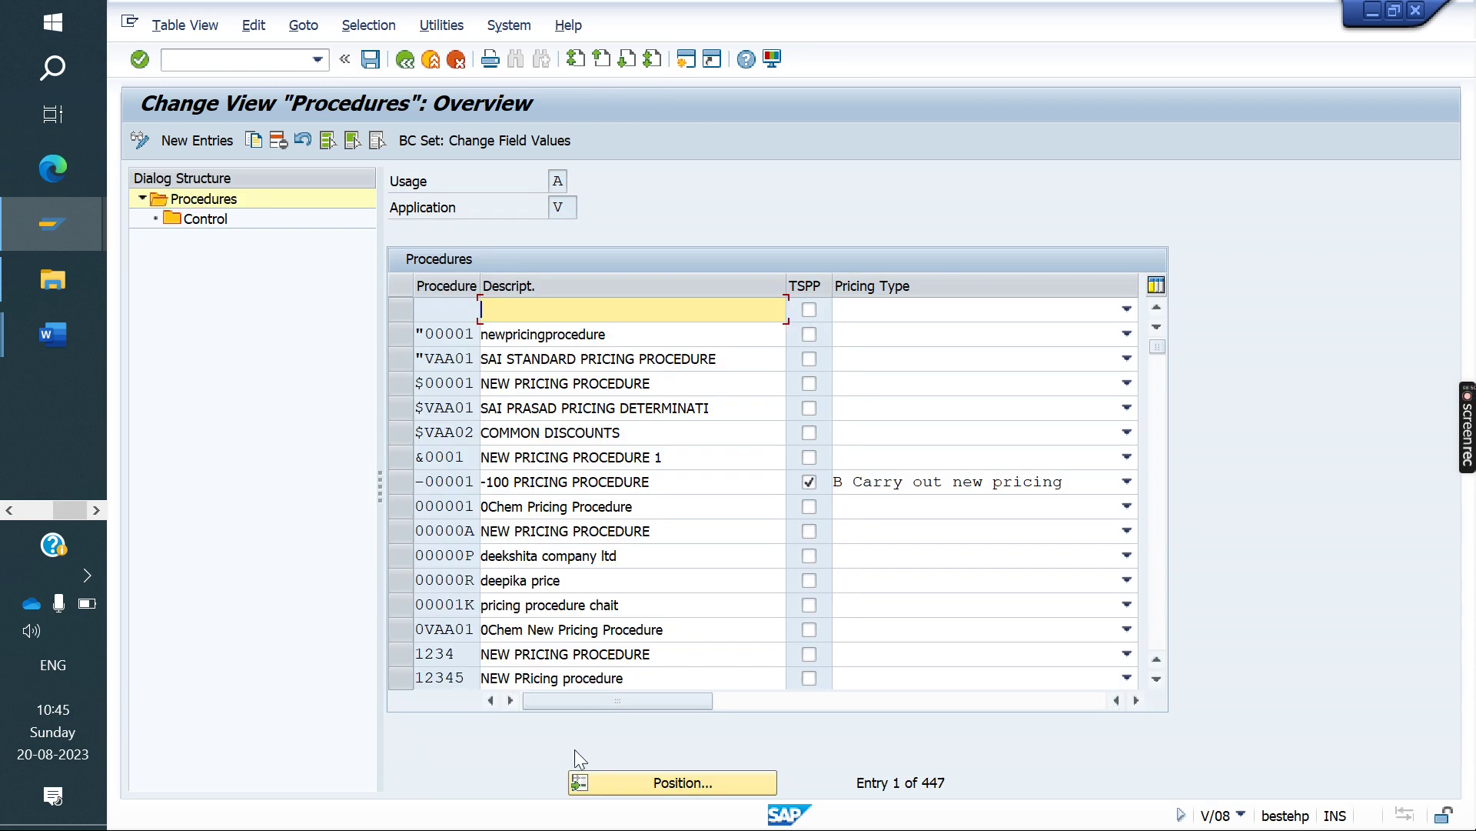
# Position the ECC procedures list at RV, select procedure RVAA01 and display its control steps.
pyautogui.click(629, 782)
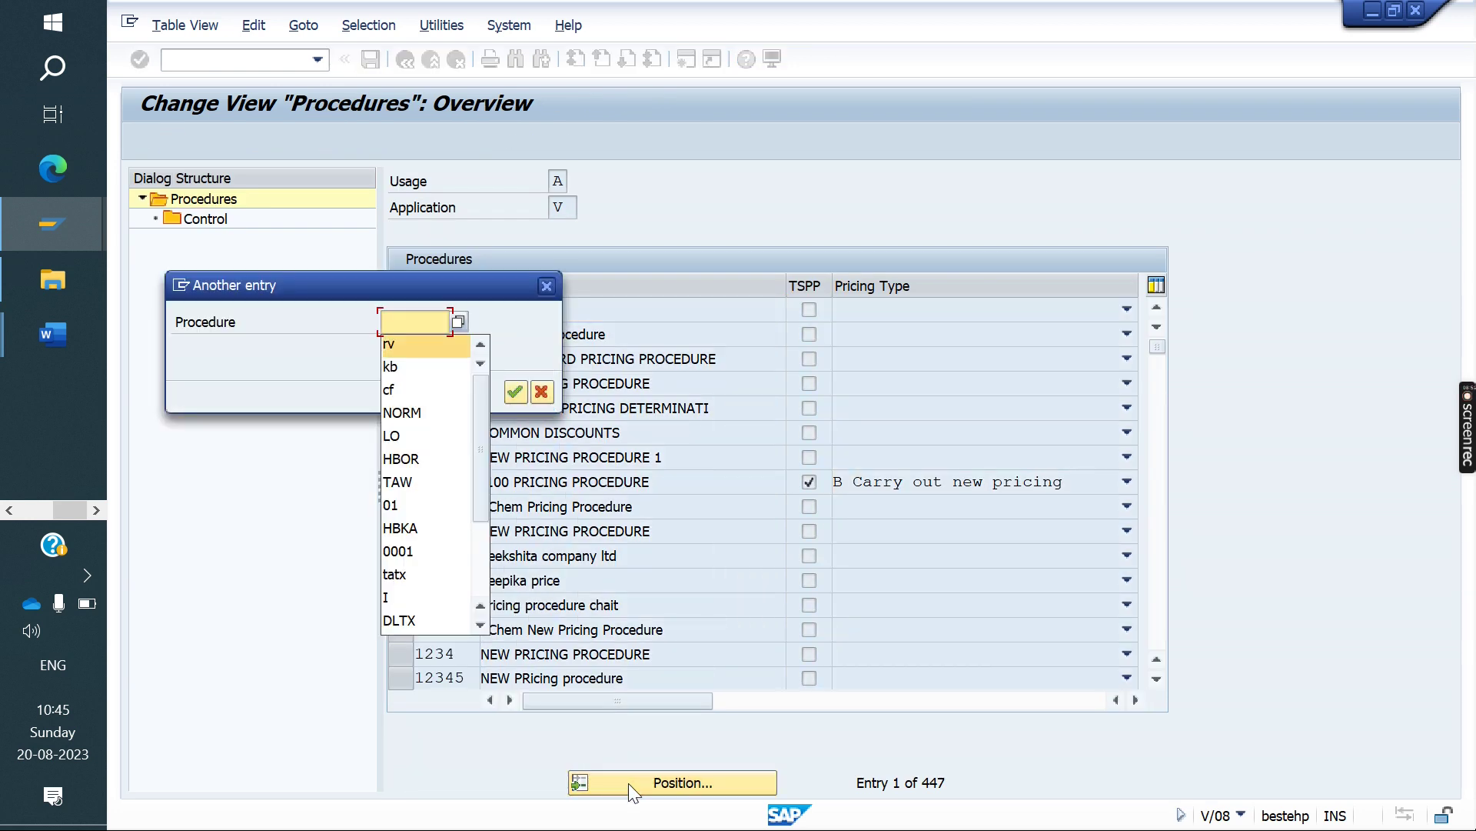
pyautogui.press('Return')
pyautogui.press('Return')
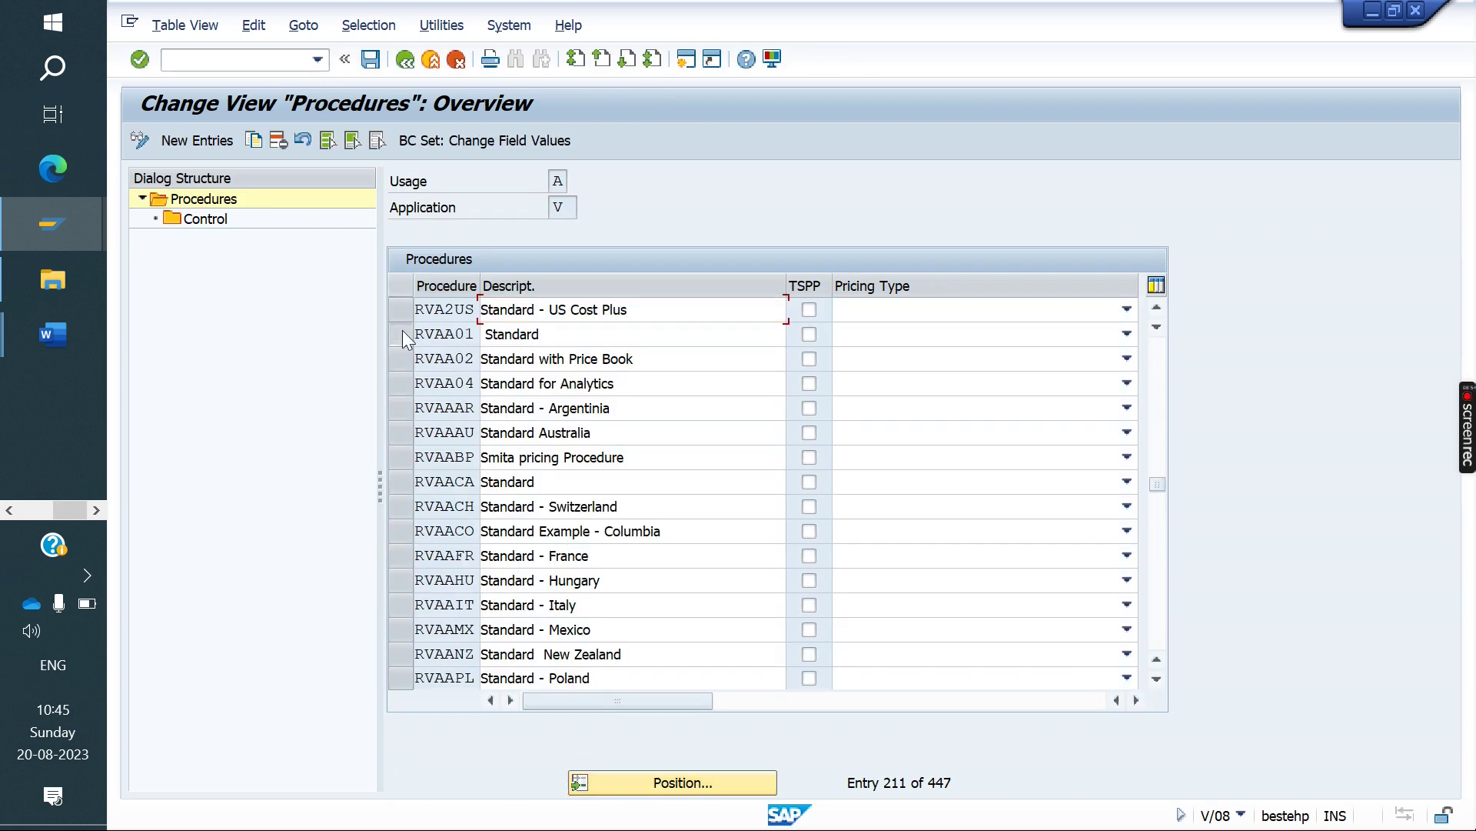
pyautogui.click(403, 332)
pyautogui.click(223, 222)
pyautogui.doubleClick(224, 222)
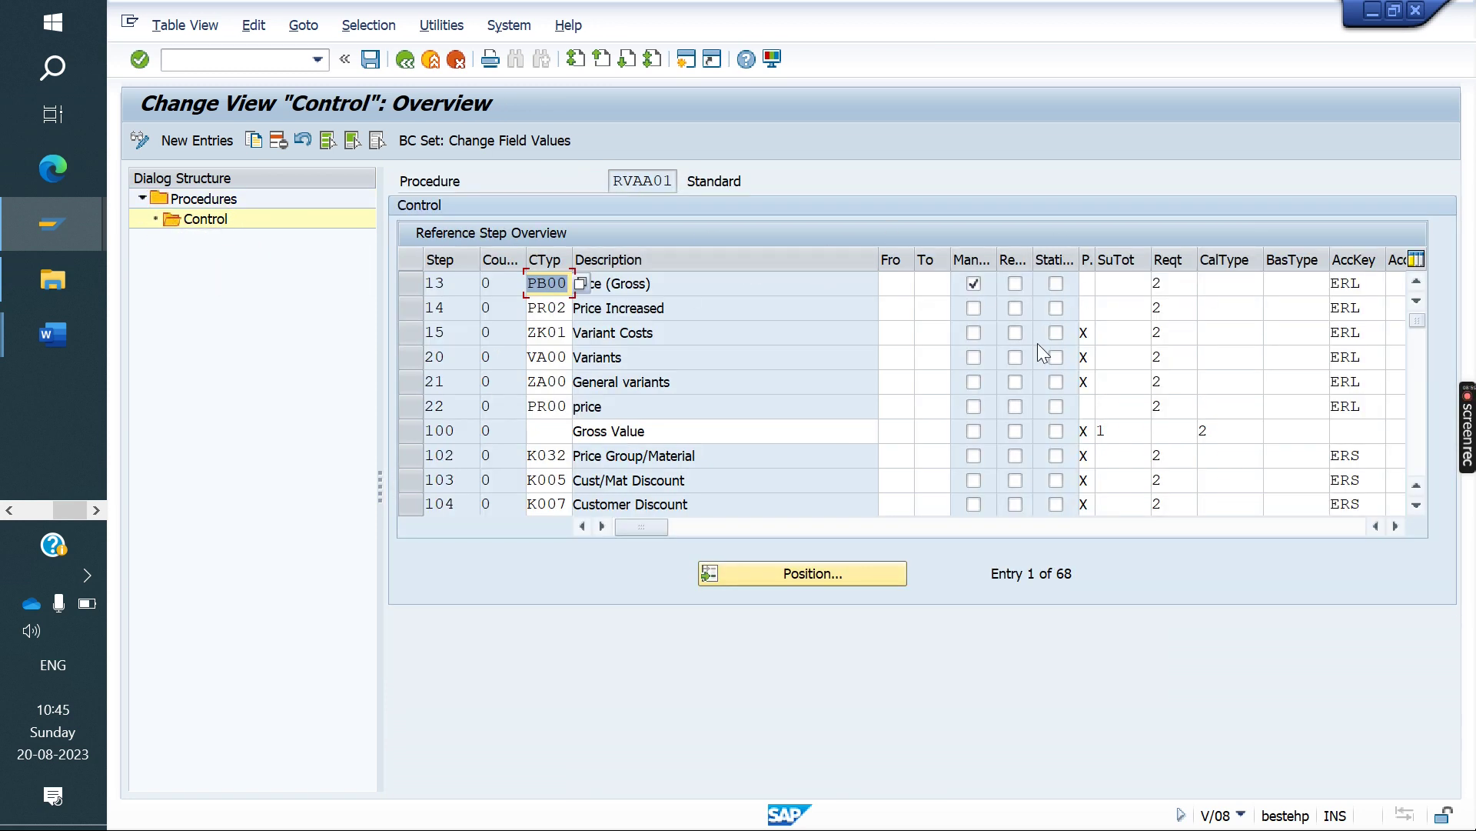
# Switch to the S/4HANA session and toggle the statistical and relevance checkboxes of step 11 PR00 on and back off.
pyautogui.moveTo(46, 221)
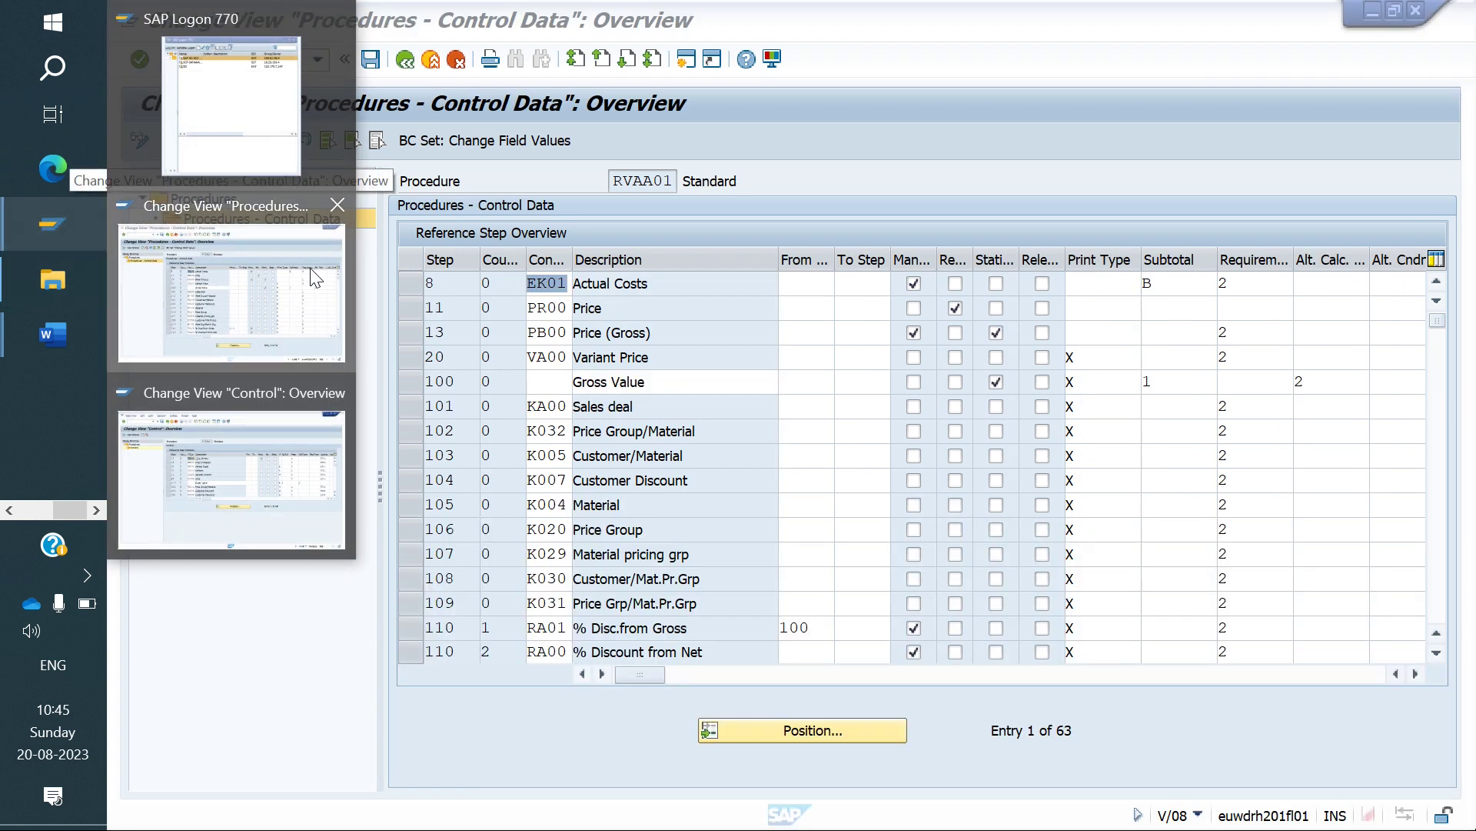
pyautogui.click(313, 277)
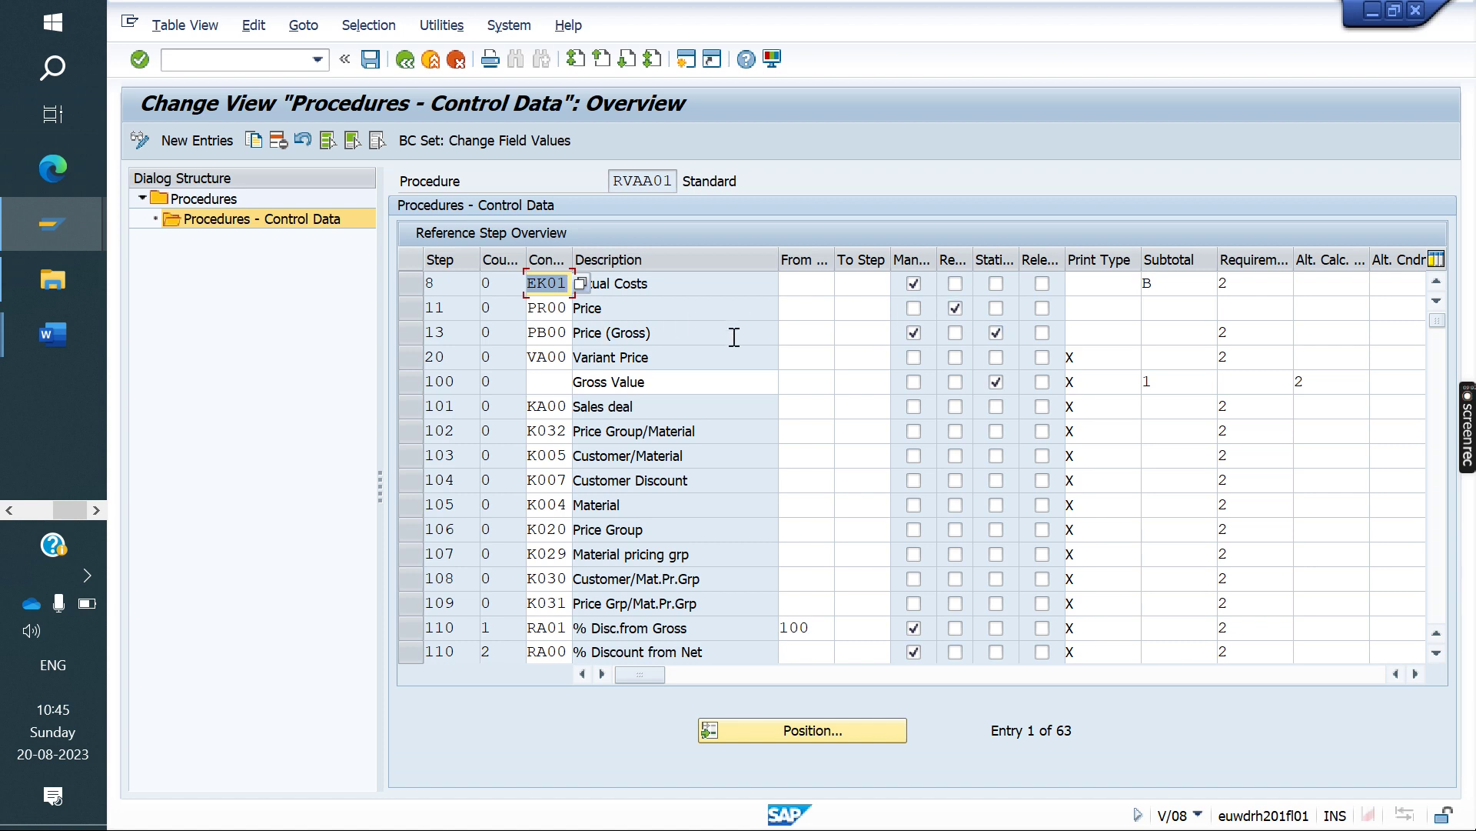
pyautogui.click(997, 317)
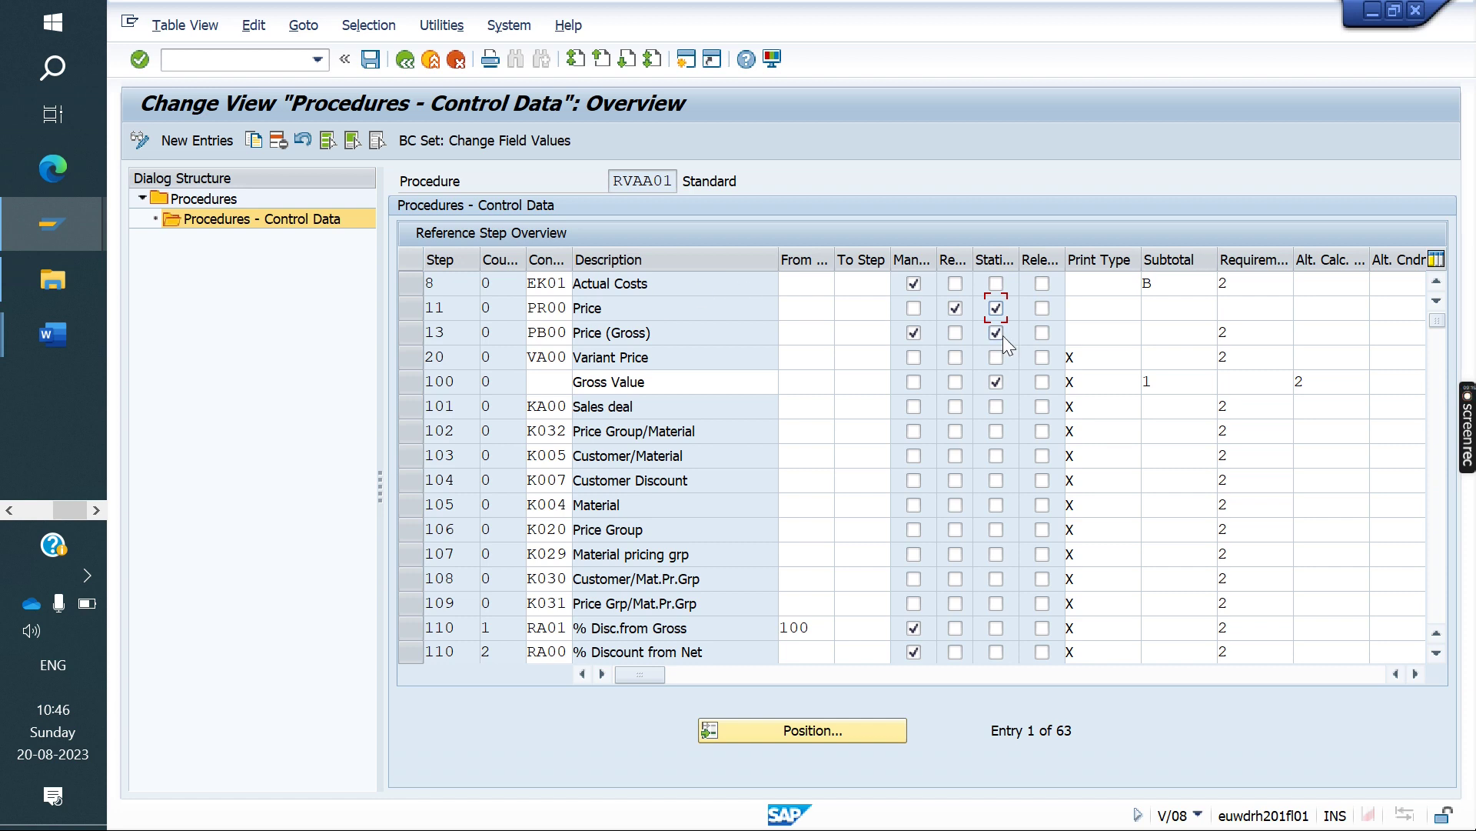
pyautogui.click(1042, 308)
pyautogui.click(996, 307)
pyautogui.click(1042, 308)
# Switch to the Word document on ECC and S4HANA differences and select the line "Stock update changes".
pyautogui.click(49, 328)
pyautogui.click(231, 454)
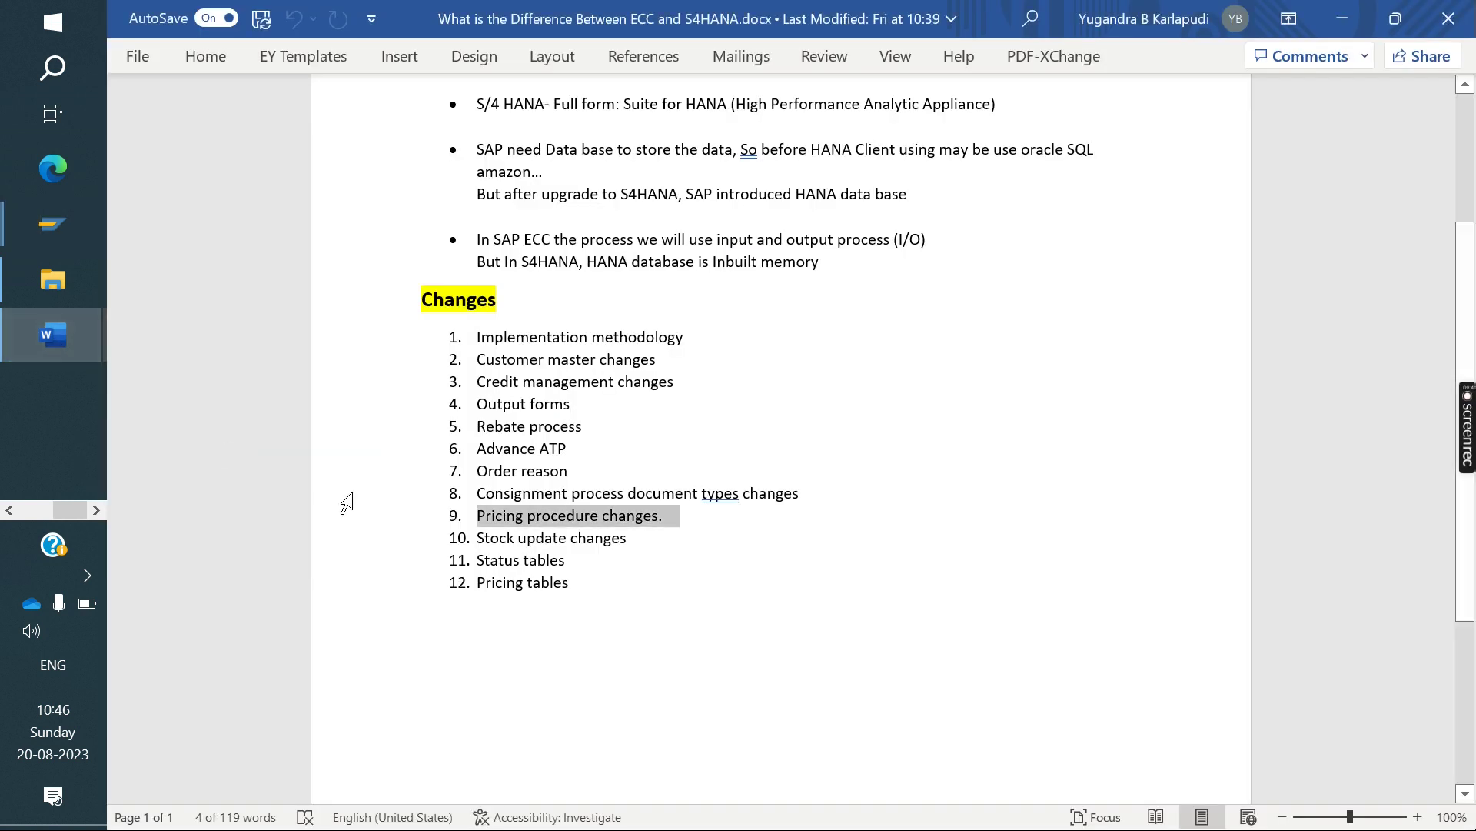
pyautogui.moveTo(642, 542); pyautogui.dragTo(499, 542)
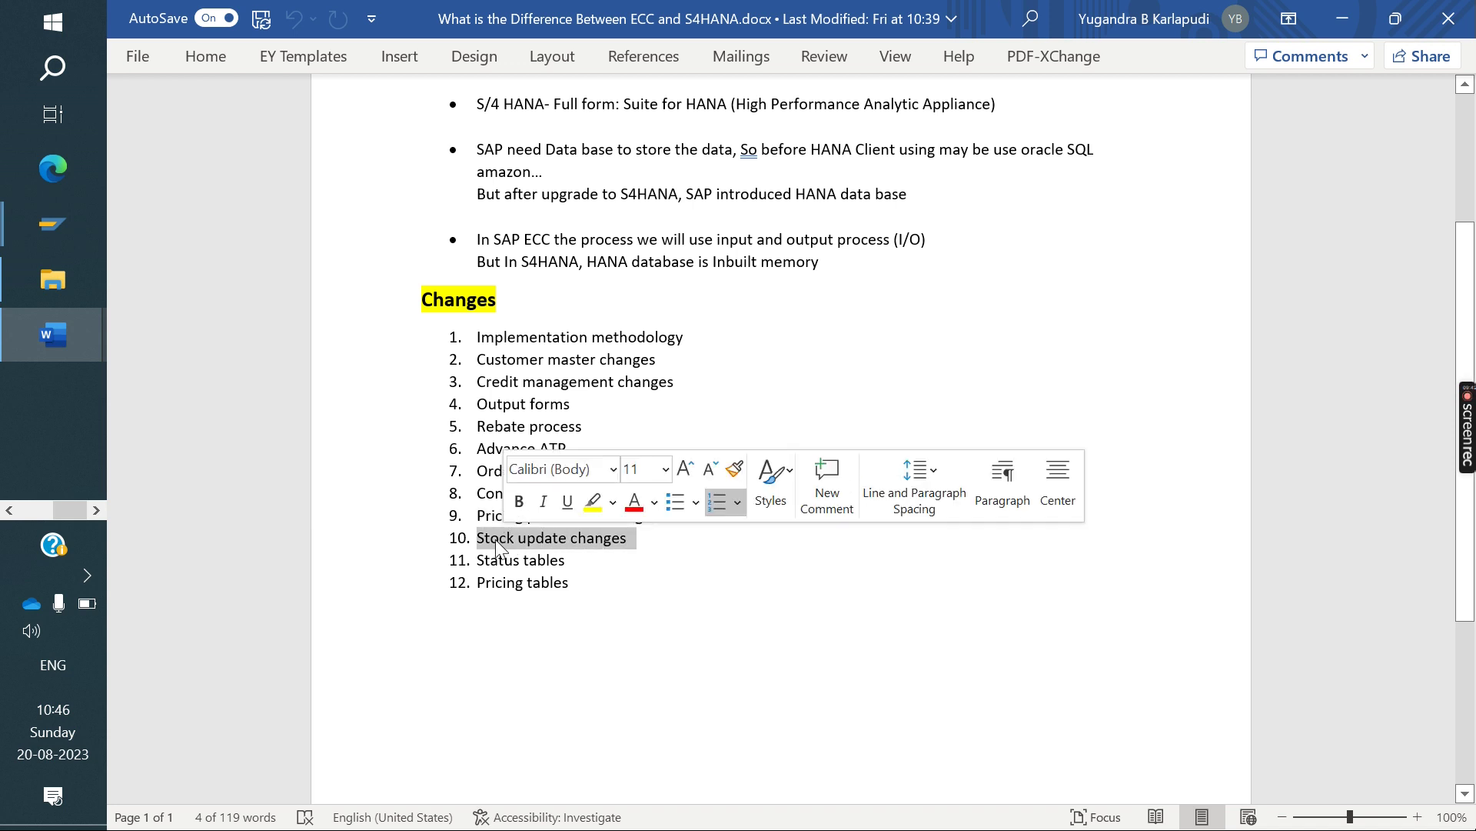
# Switch to the S/4HANA session, try to open transaction MB1C and exit its dialog.
pyautogui.click(52, 224)
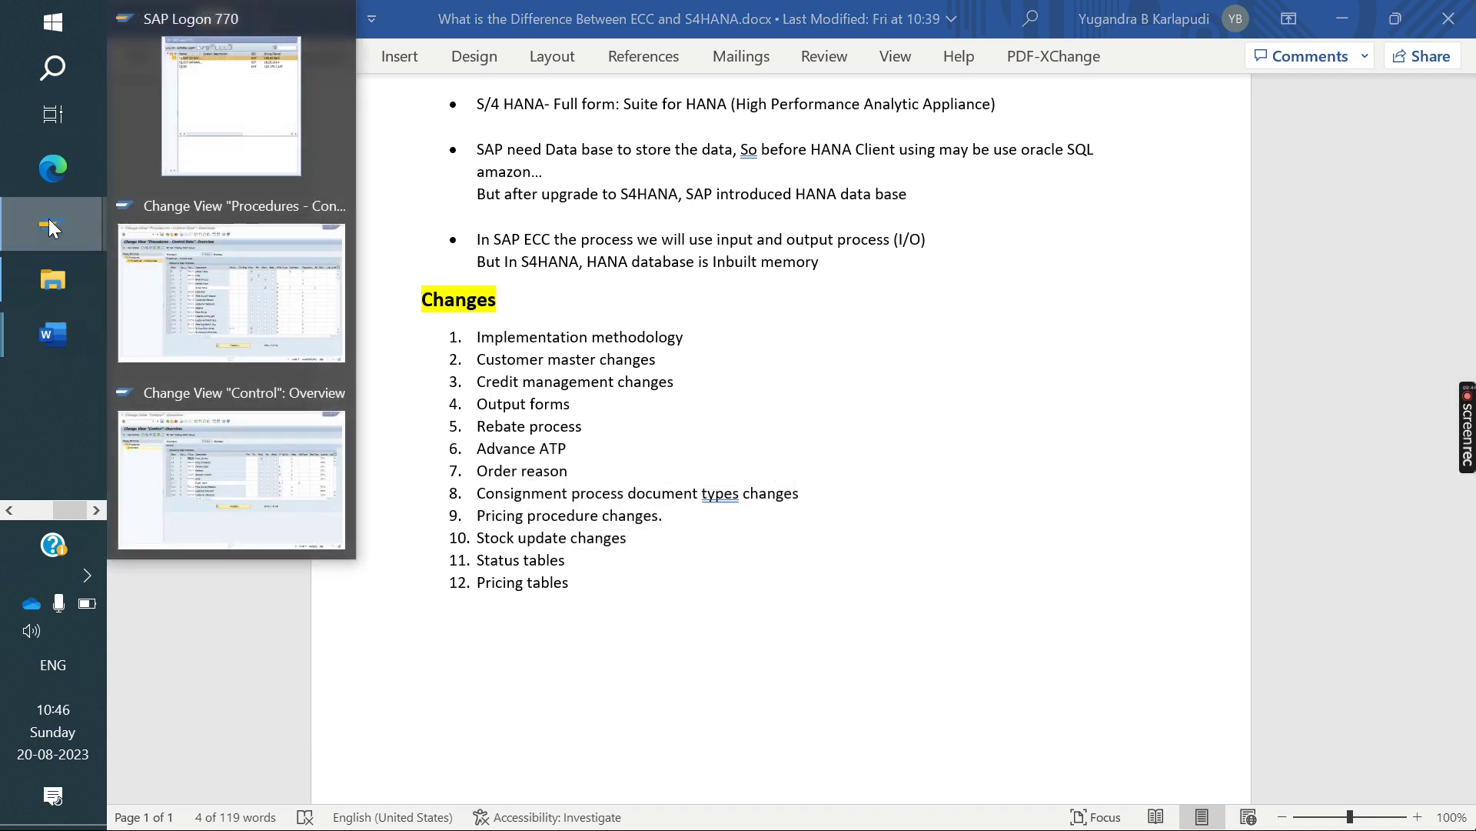
pyautogui.click(260, 256)
pyautogui.click(230, 59)
pyautogui.write('/')
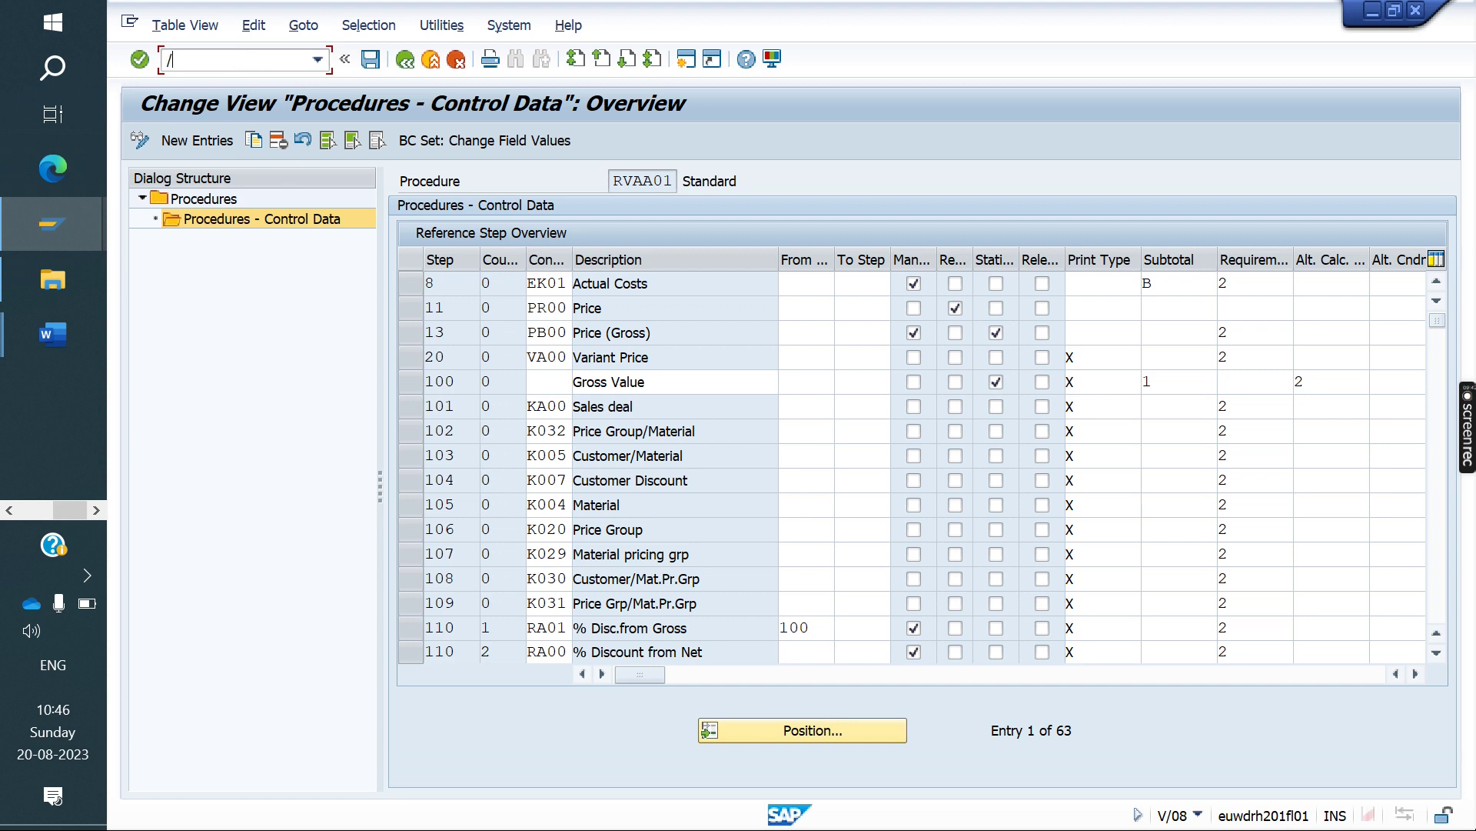
pyautogui.write('nmb1c')
pyautogui.press('Return')
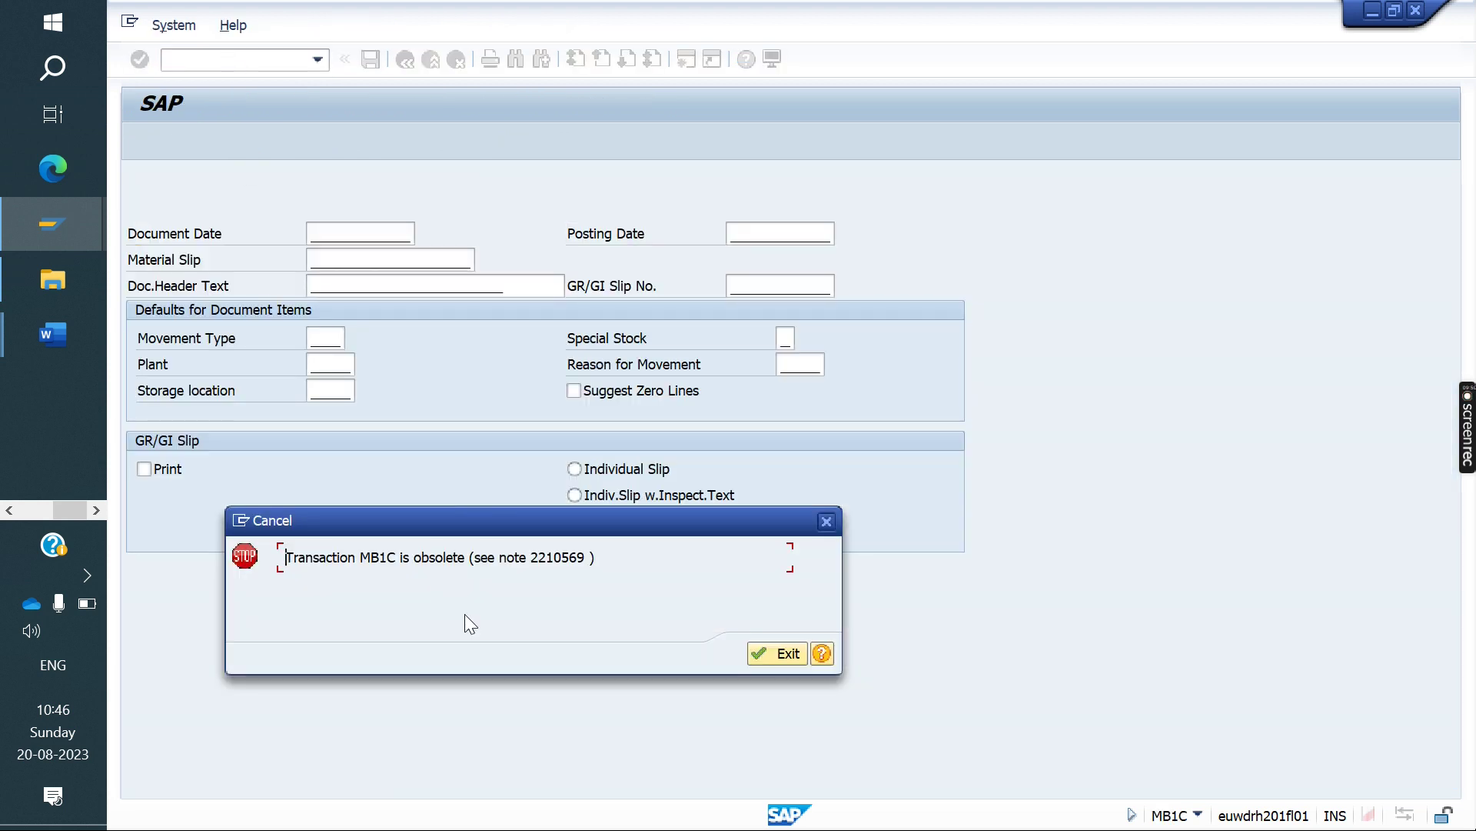
pyautogui.press('Return')
# Open transaction MIGO and view the available reference document options for Goods Receipt, keeping R10 Other.
pyautogui.write('mi')
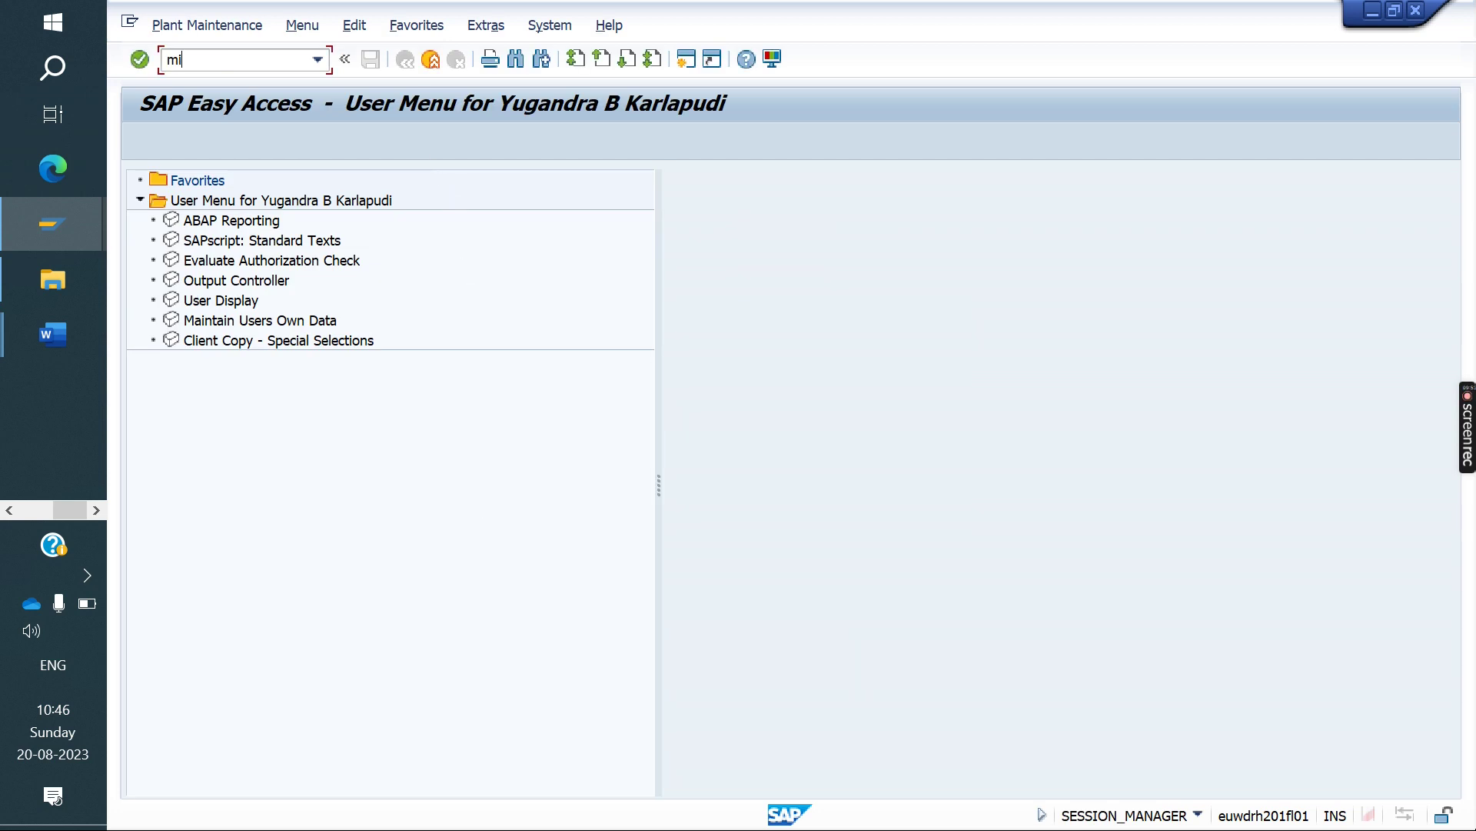
pyautogui.write('go')
pyautogui.press('Return')
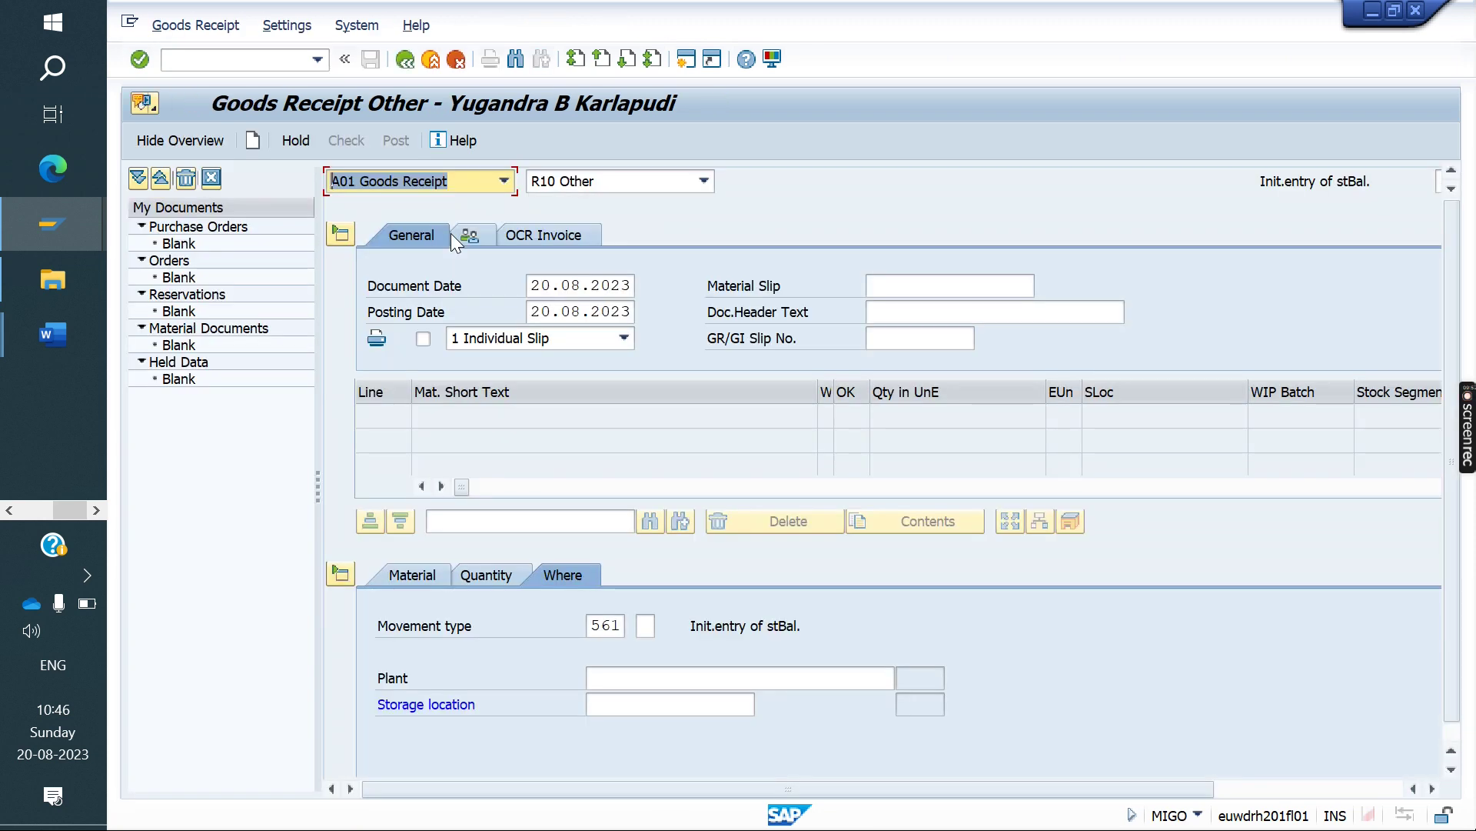
pyautogui.click(634, 188)
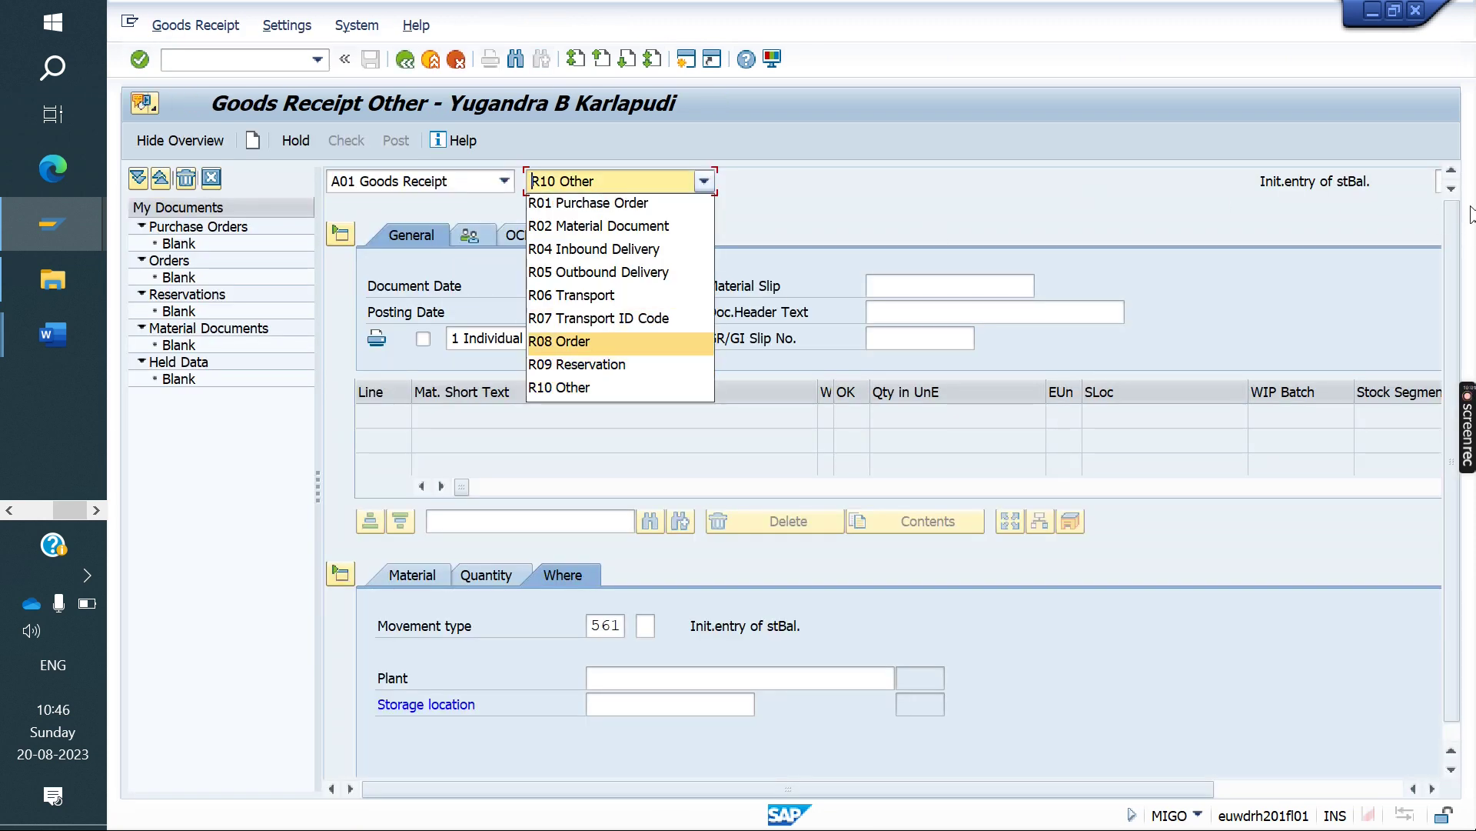
pyautogui.click(1281, 195)
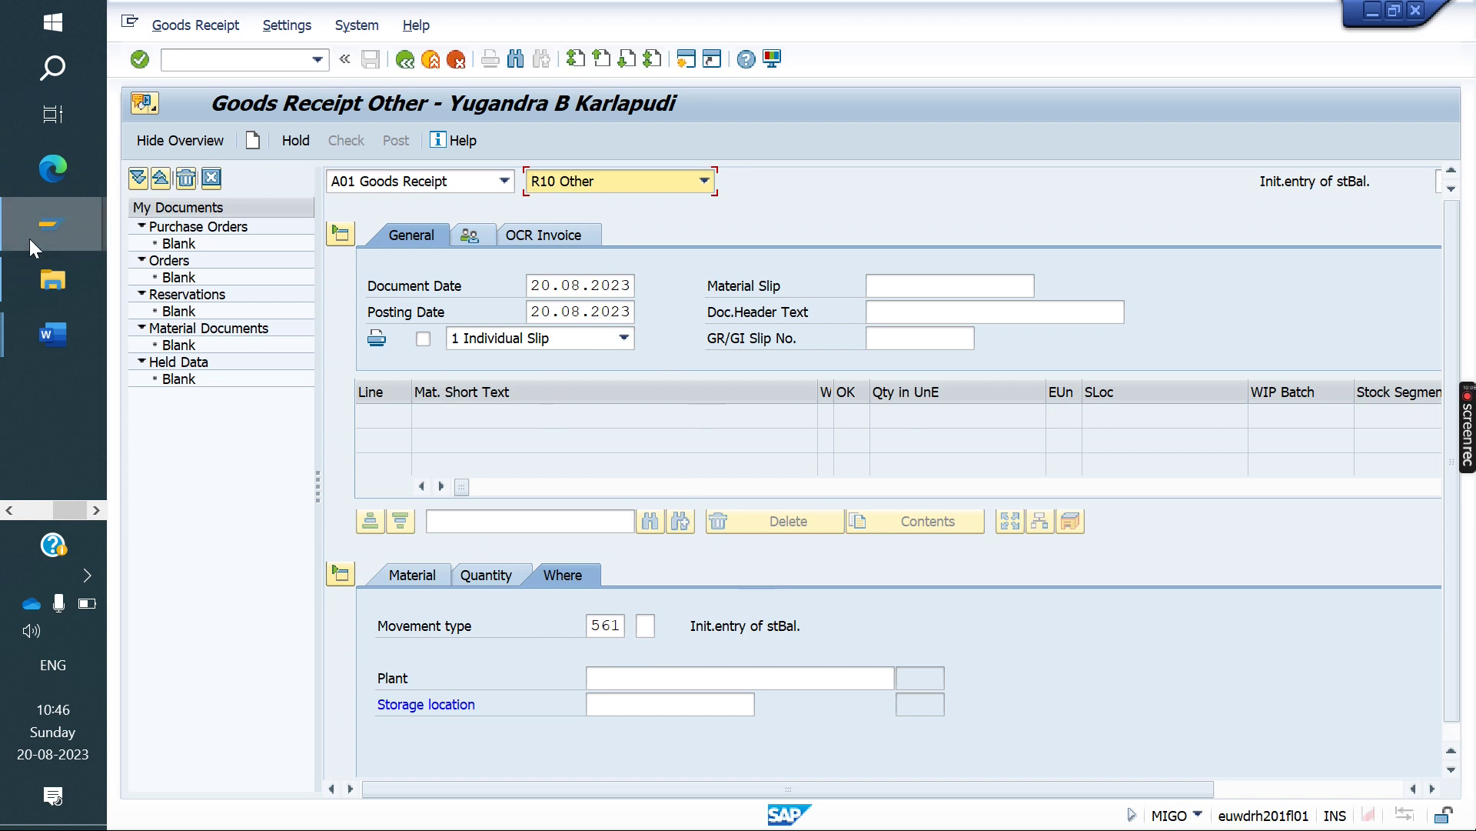
# Switch to the ECC session and open the other goods receipts entry screen with transaction MB1C.
pyautogui.moveTo(29, 238)
pyautogui.click(225, 497)
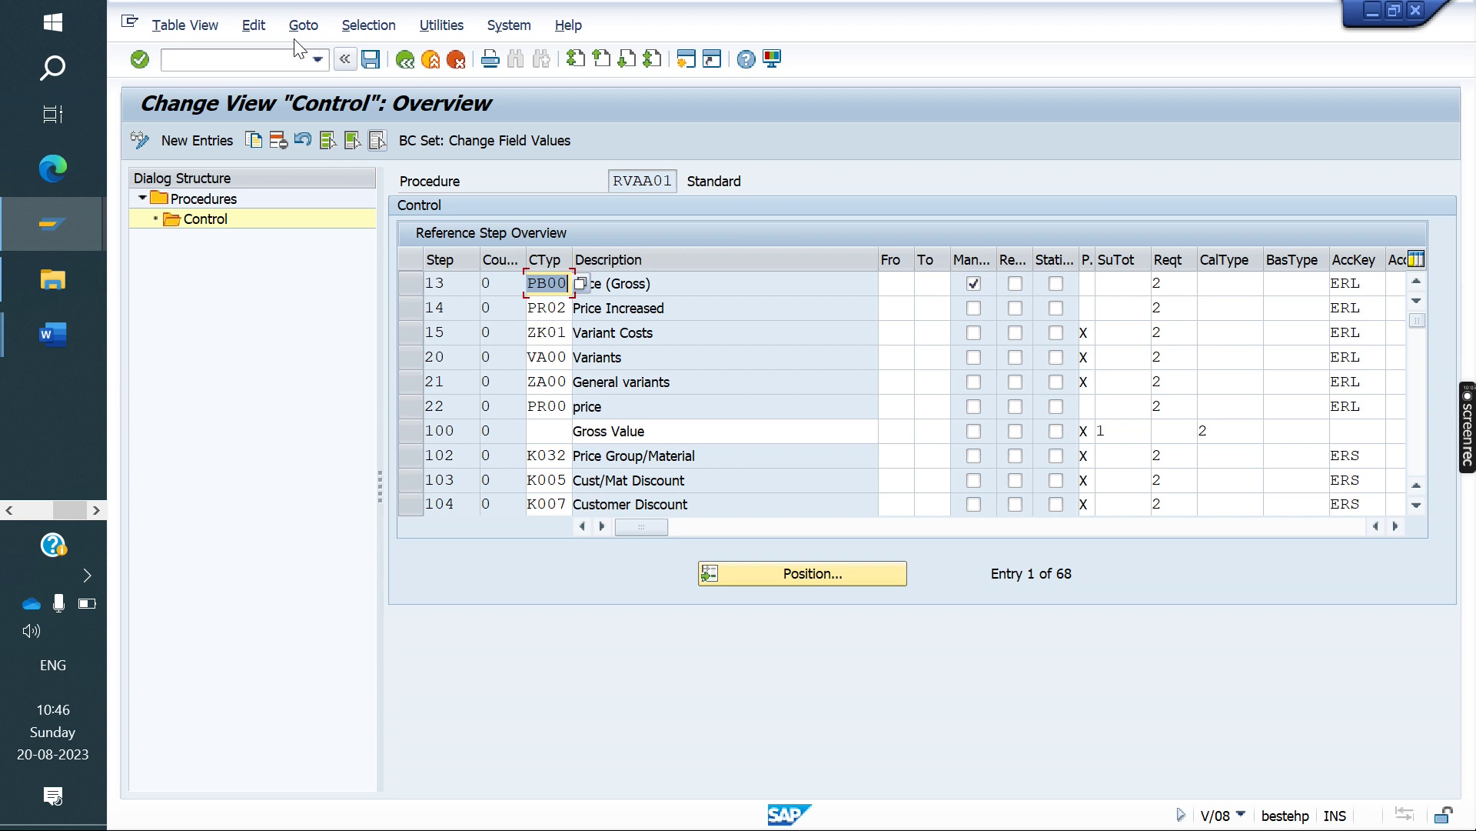
pyautogui.click(188, 60)
pyautogui.write('/nmb1c')
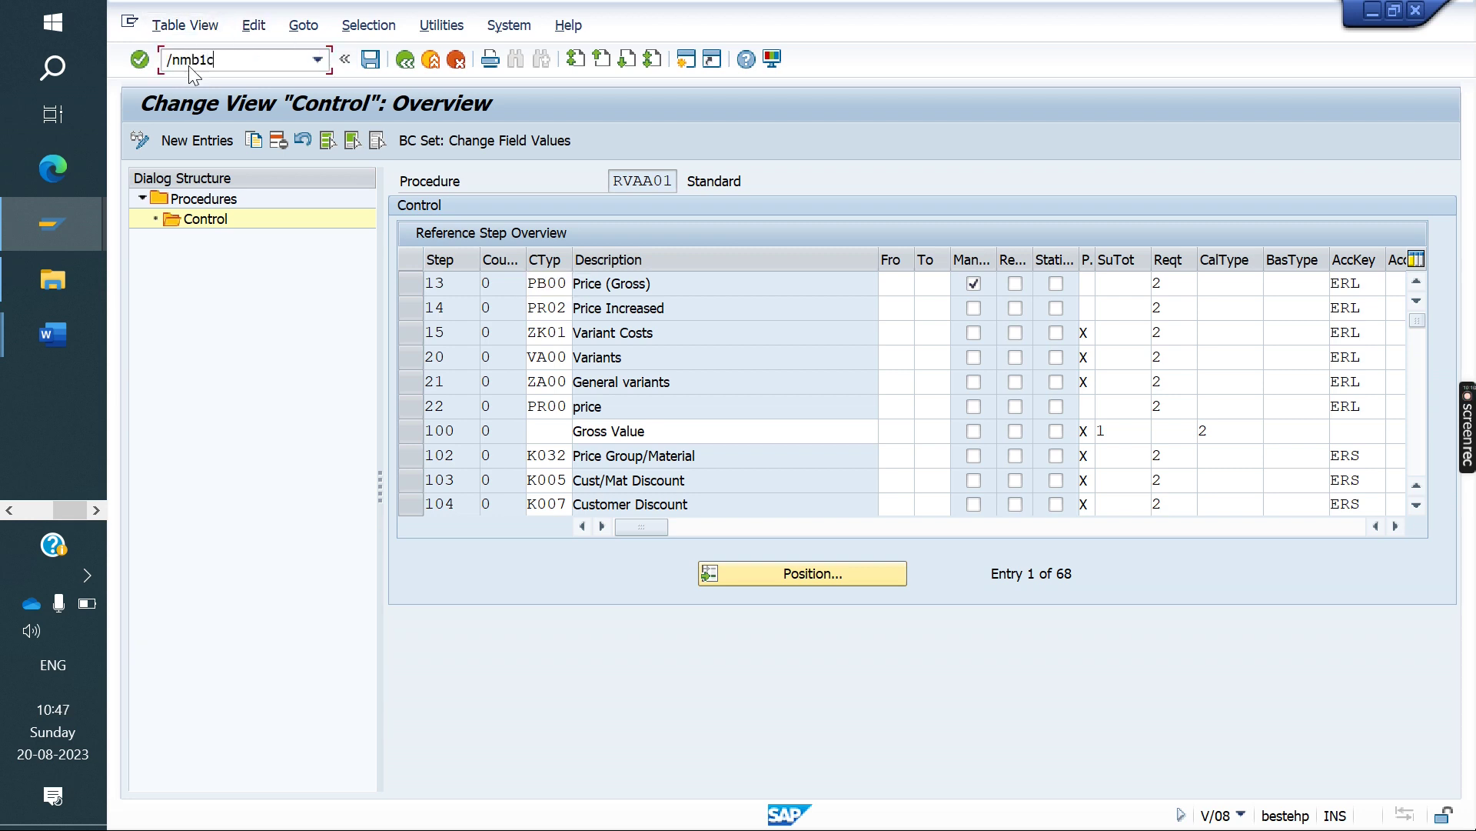
pyautogui.press('Return')
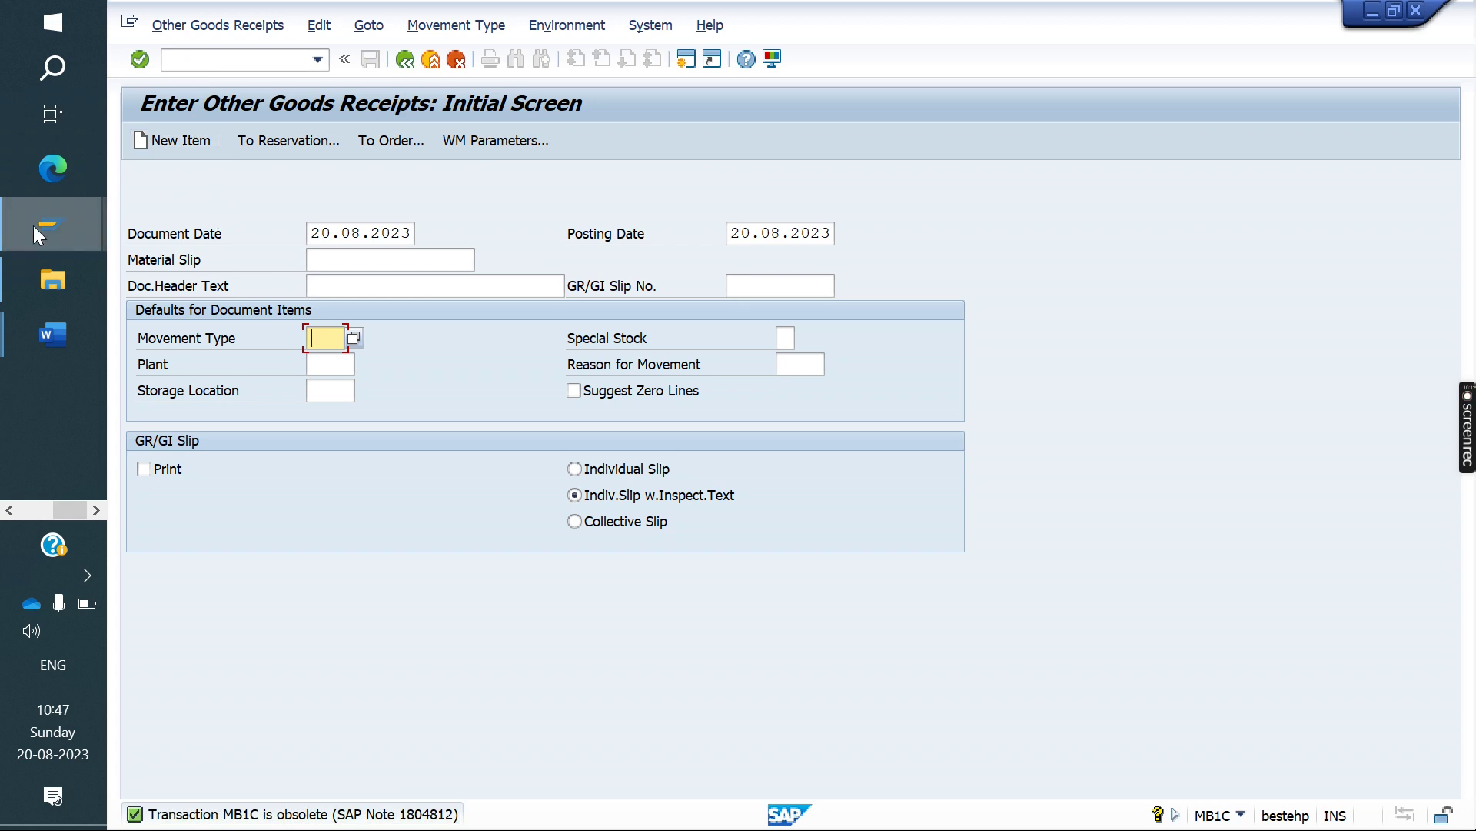
# Switch to the Word document on ECC and S4HANA differences and place the cursor in the line "Status tables".
pyautogui.moveTo(30, 332)
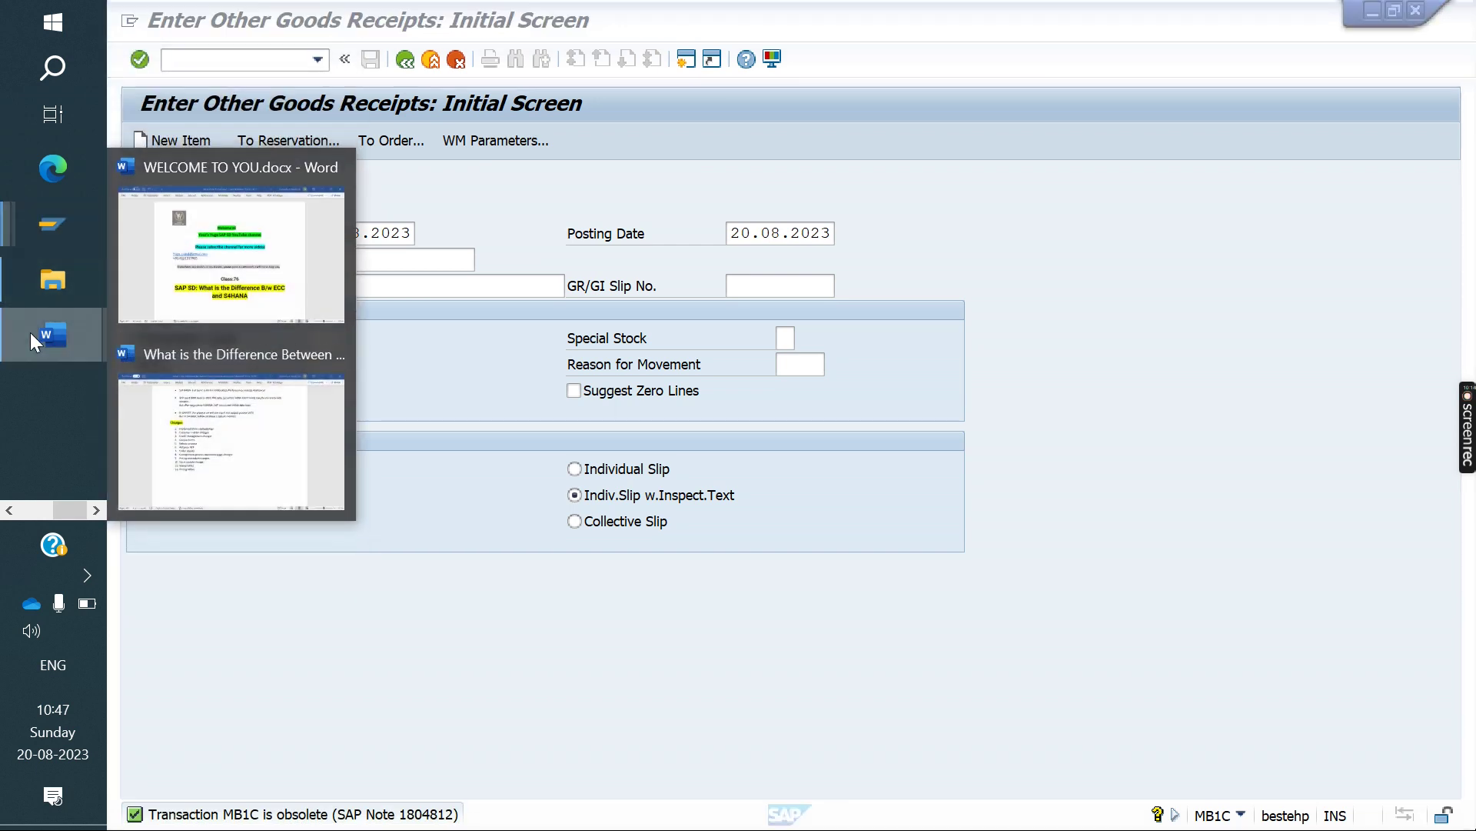
pyautogui.click(245, 490)
pyautogui.click(605, 561)
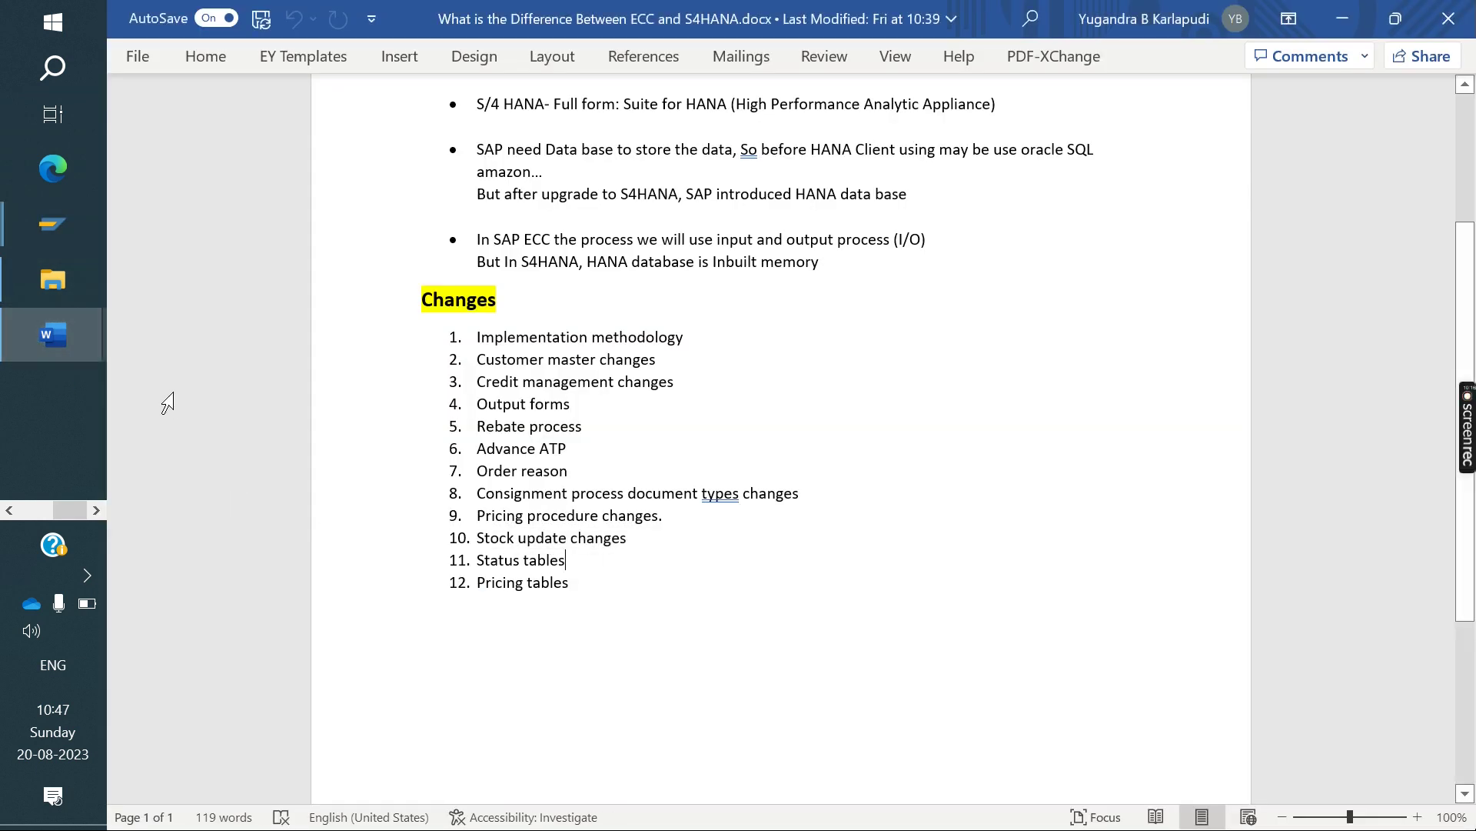
# Switch back to the ECC session and open the general table display with transaction SE16N.
pyautogui.moveTo(49, 229)
pyautogui.click(215, 429)
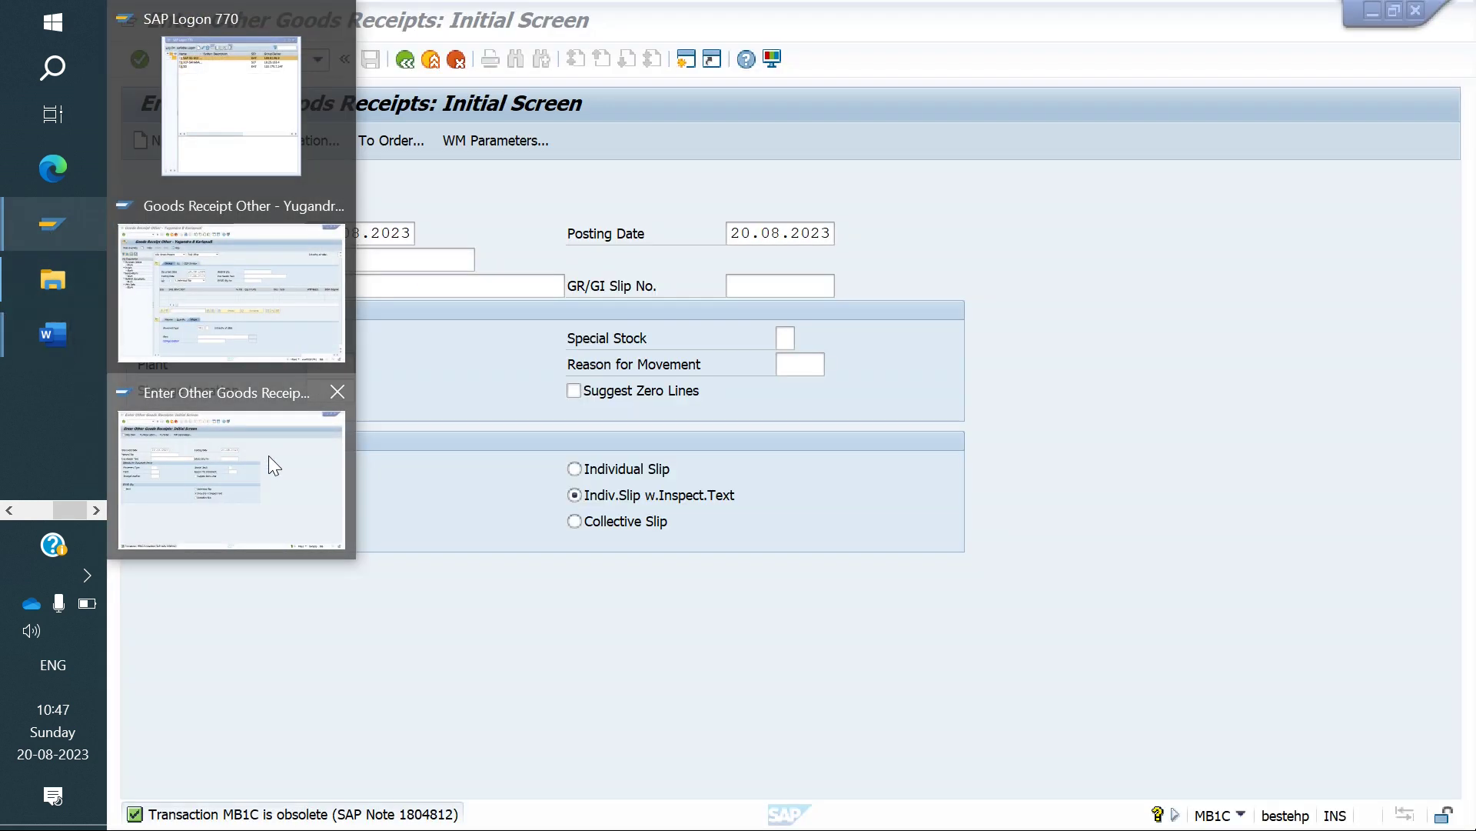
pyautogui.click(216, 57)
pyautogui.write('/n')
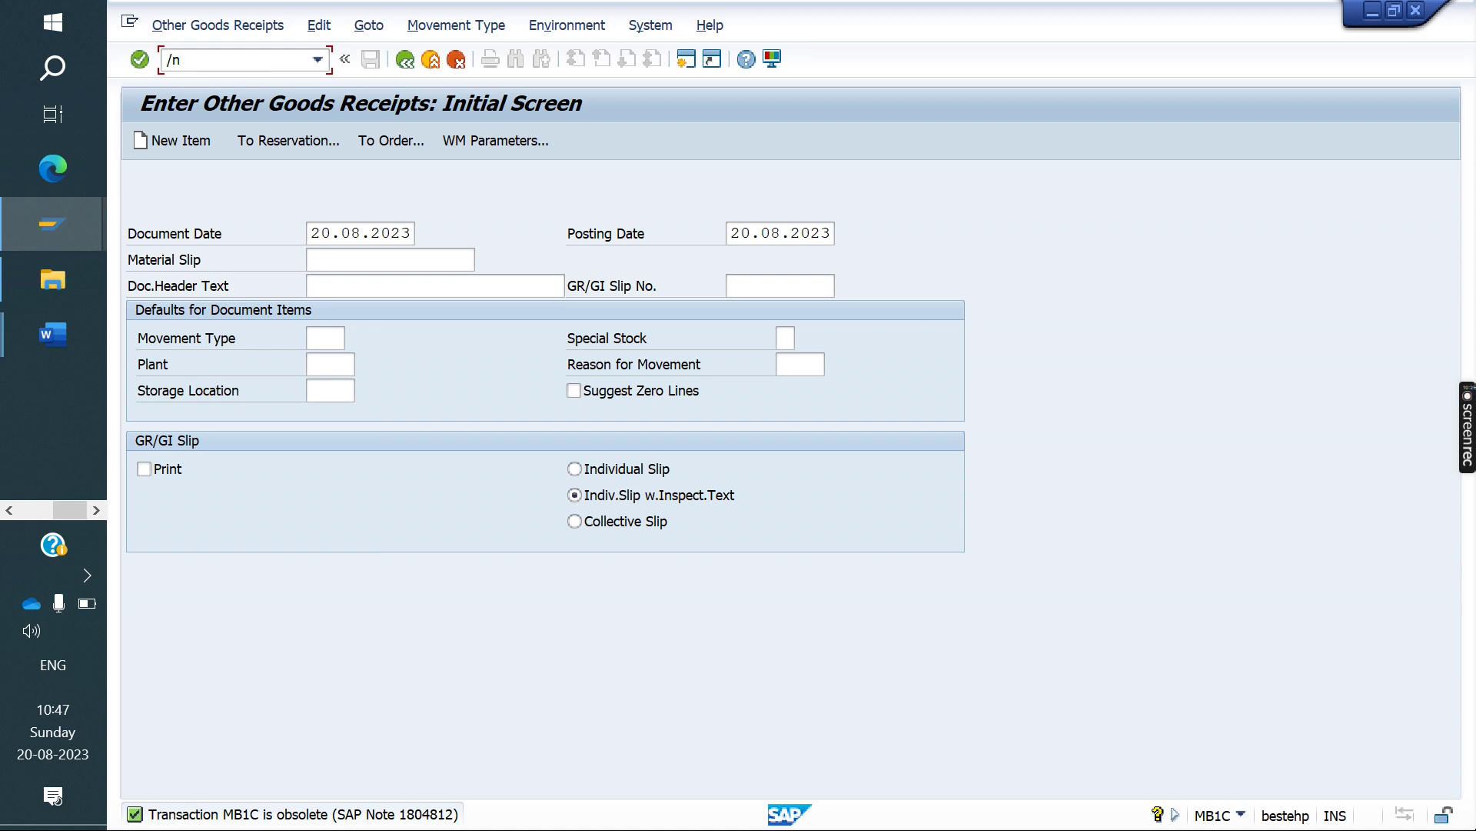
pyautogui.write('se16n')
pyautogui.press('Return')
# Load table VBAK, limit the maximum number of hits to 1 and run the selection.
pyautogui.write('vbak')
pyautogui.press('Return')
pyautogui.click(407, 258)
pyautogui.hotkey('shift', 'Home')
pyautogui.press('BackSpace')
pyautogui.write('1')
pyautogui.press('Return')
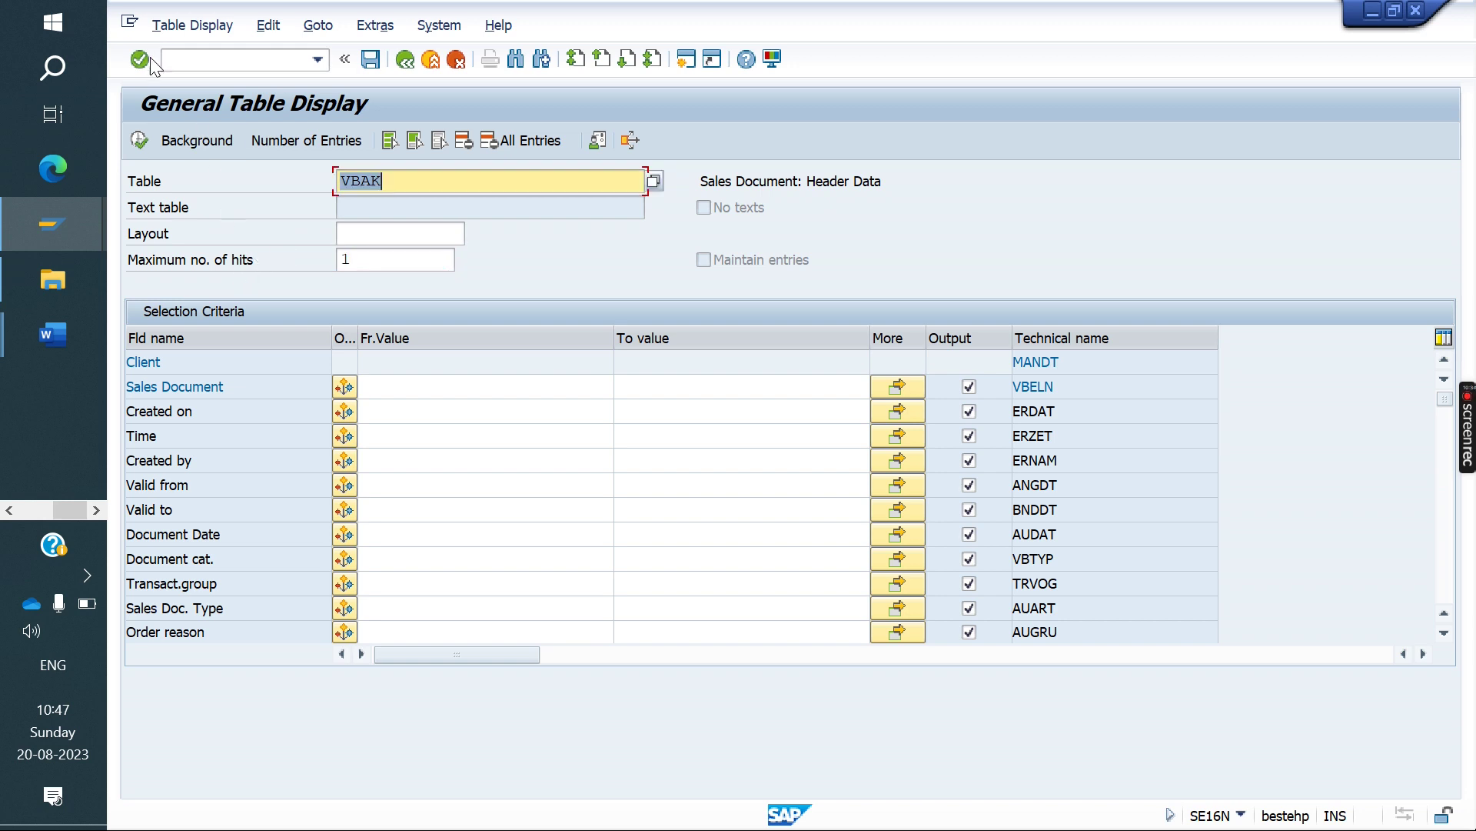
pyautogui.click(142, 139)
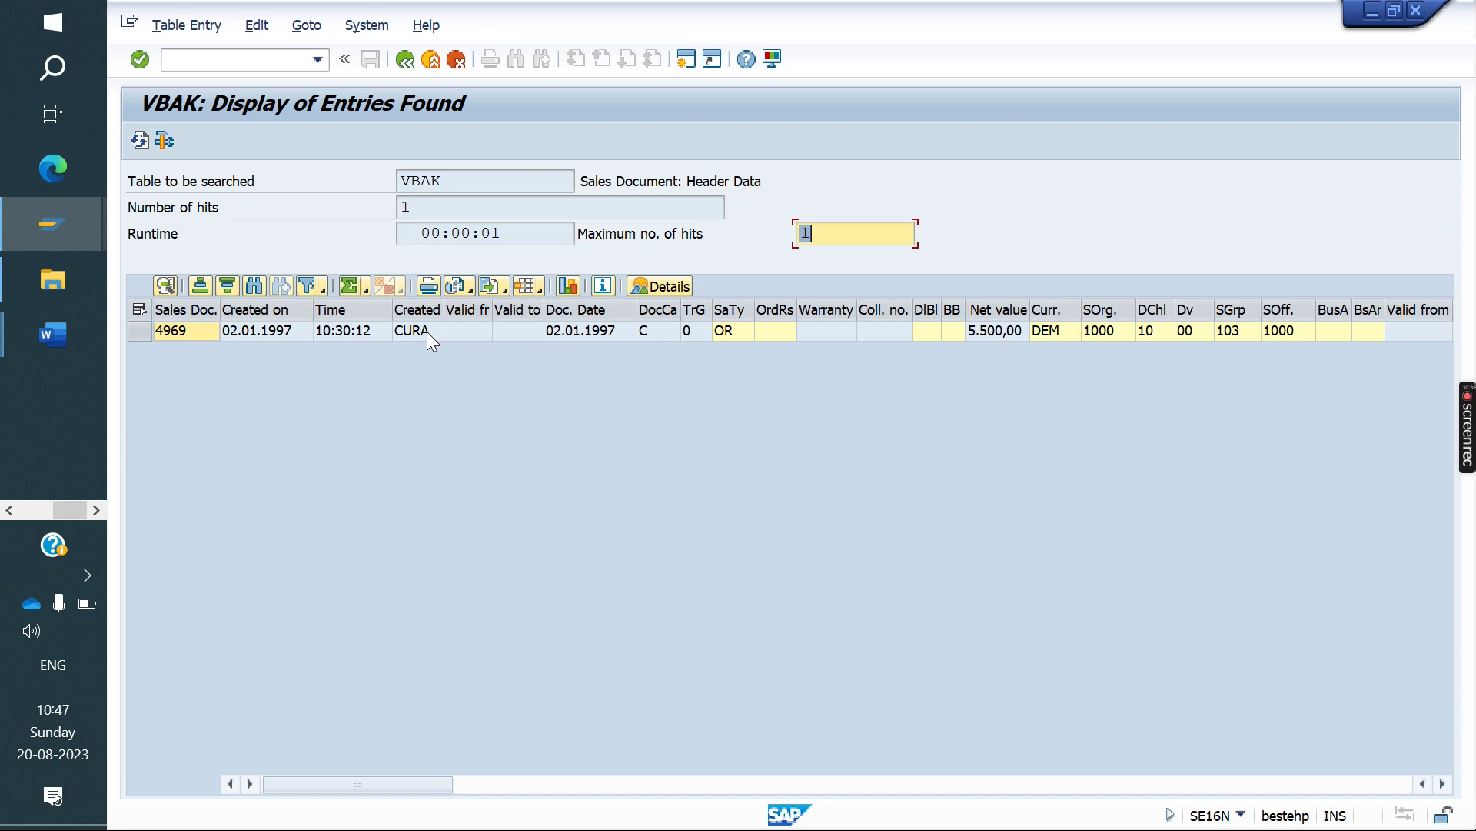
# Open the detailed display of the VBAK entry and examine its full list of header fields.
pyautogui.doubleClick(427, 330)
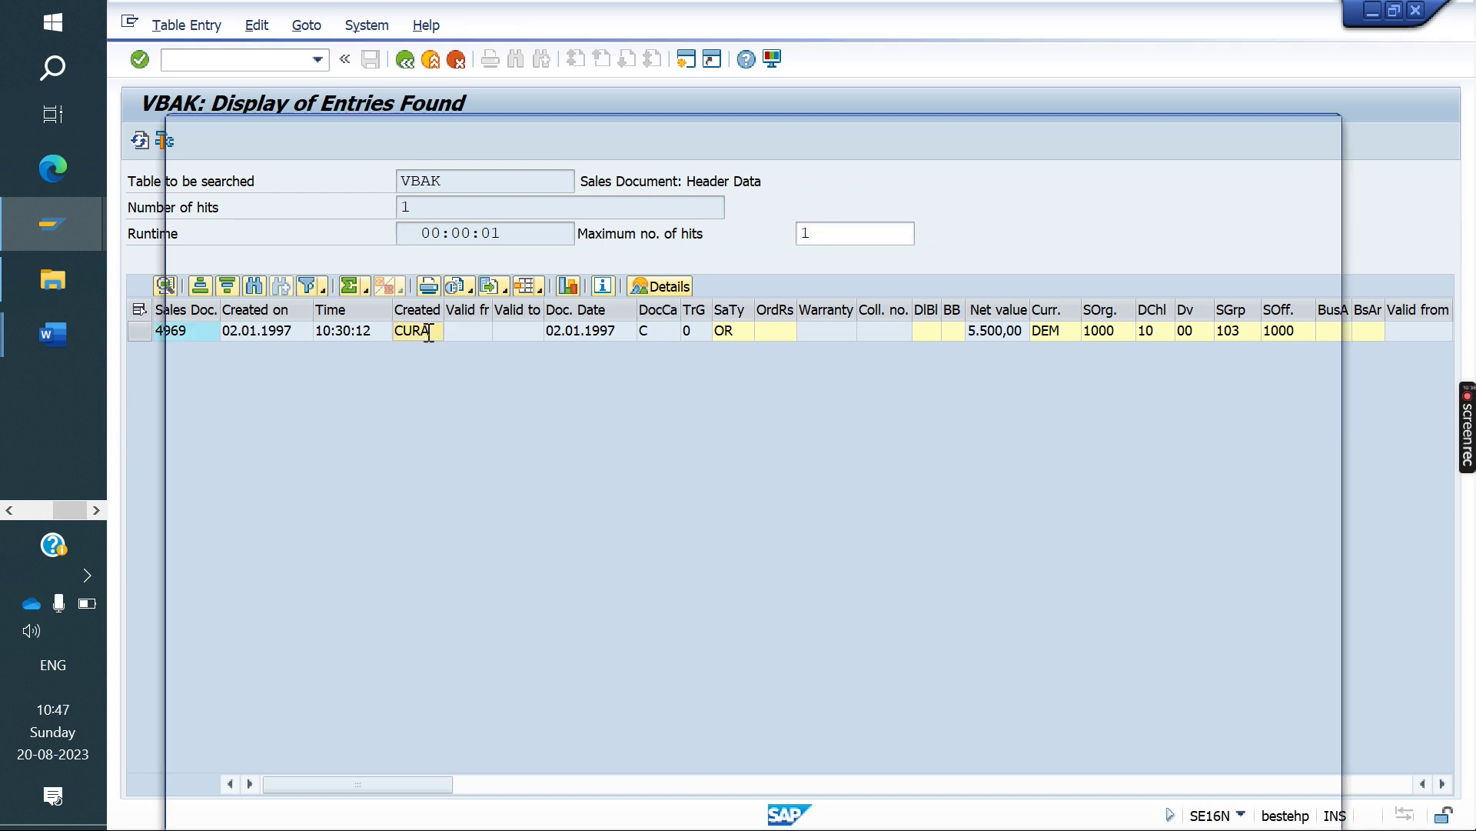
pyautogui.scroll(-2, 705, 610)
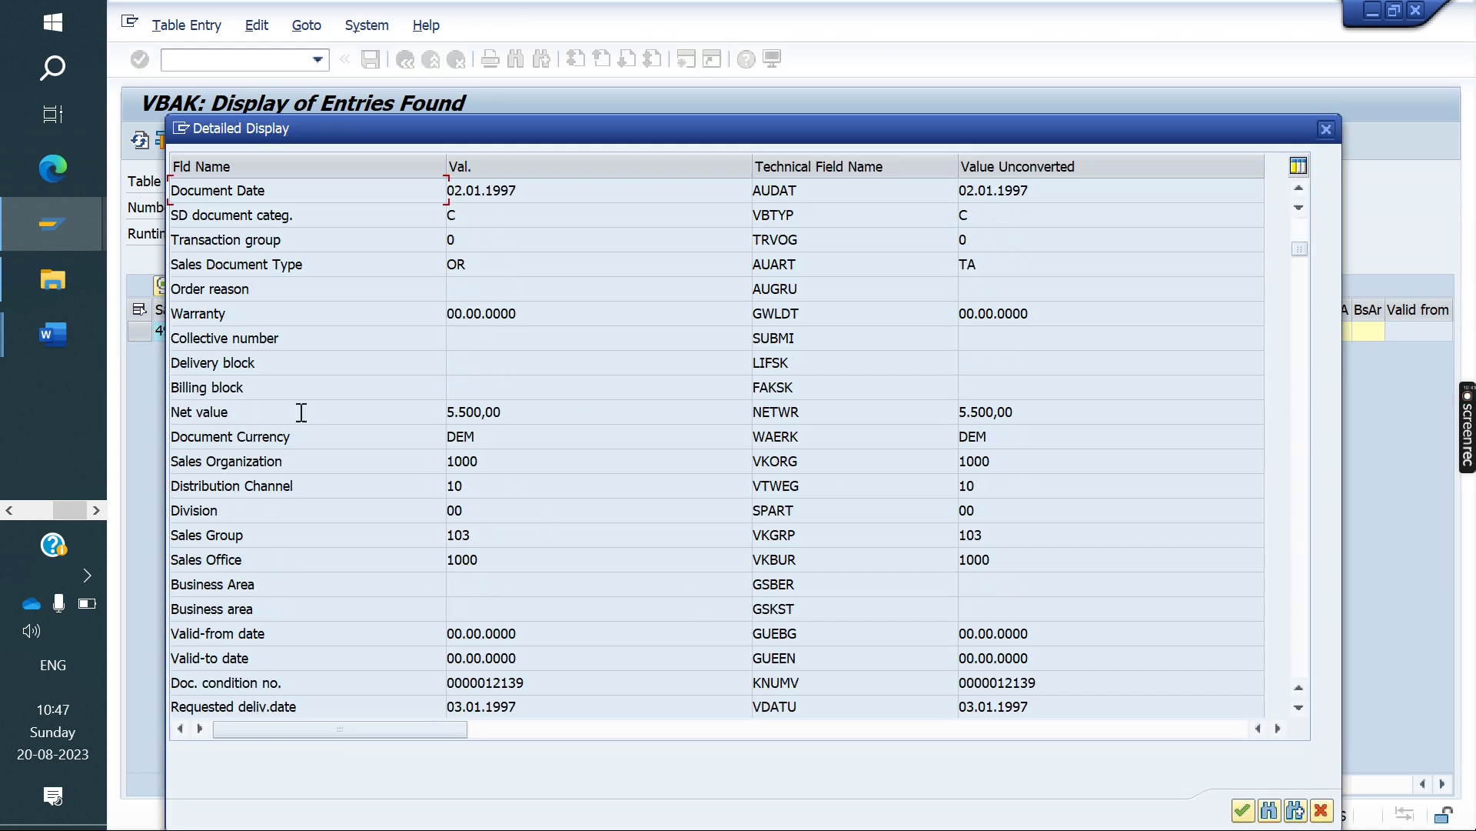
pyautogui.scroll(-3, 275, 555)
pyautogui.scroll(-3, 306, 556)
pyautogui.scroll(-12, 306, 556)
pyautogui.scroll(-18, 306, 556)
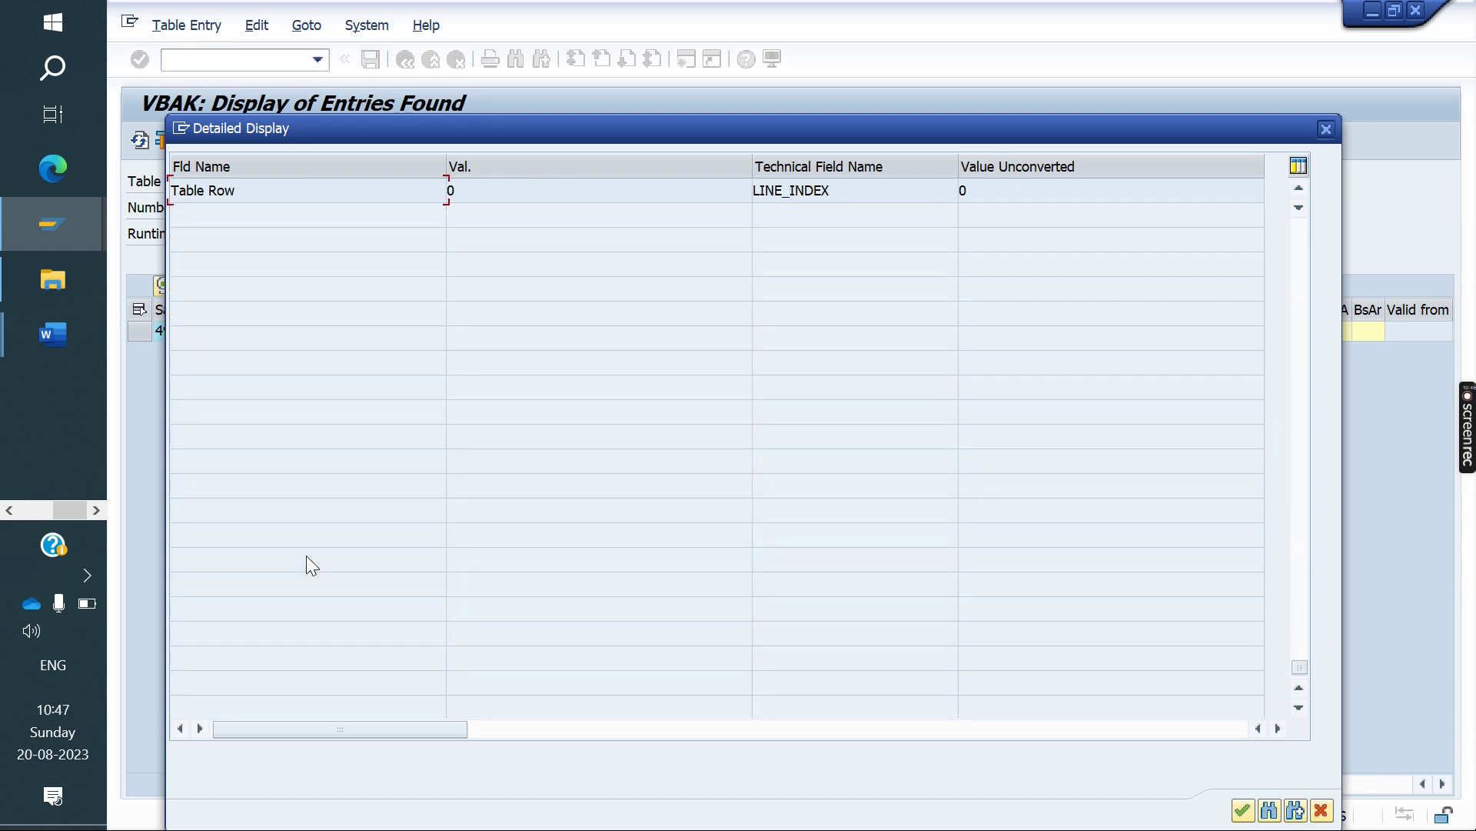
pyautogui.scroll(3, 306, 556)
pyautogui.scroll(15, 309, 556)
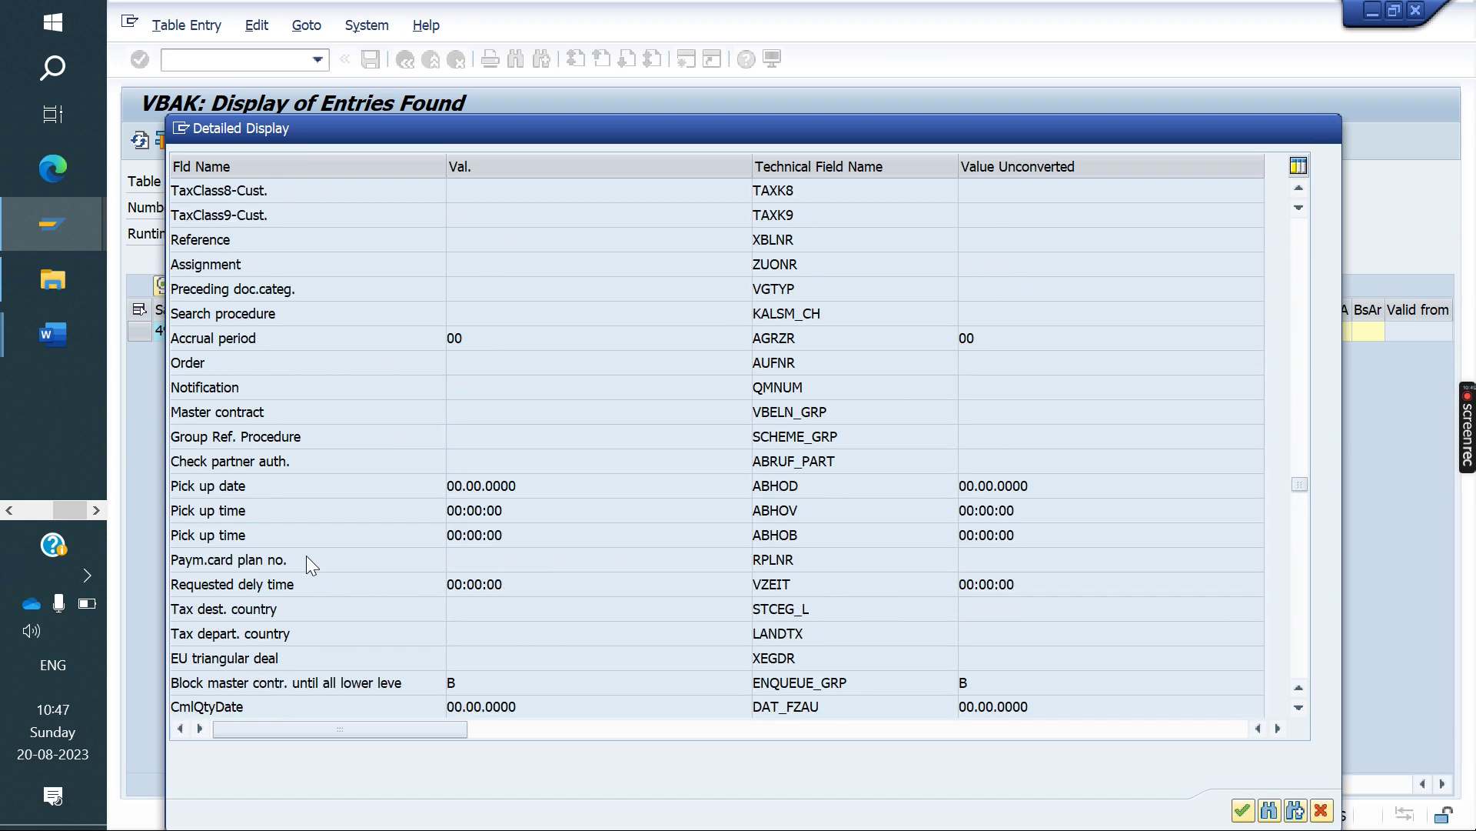
pyautogui.scroll(10, 306, 555)
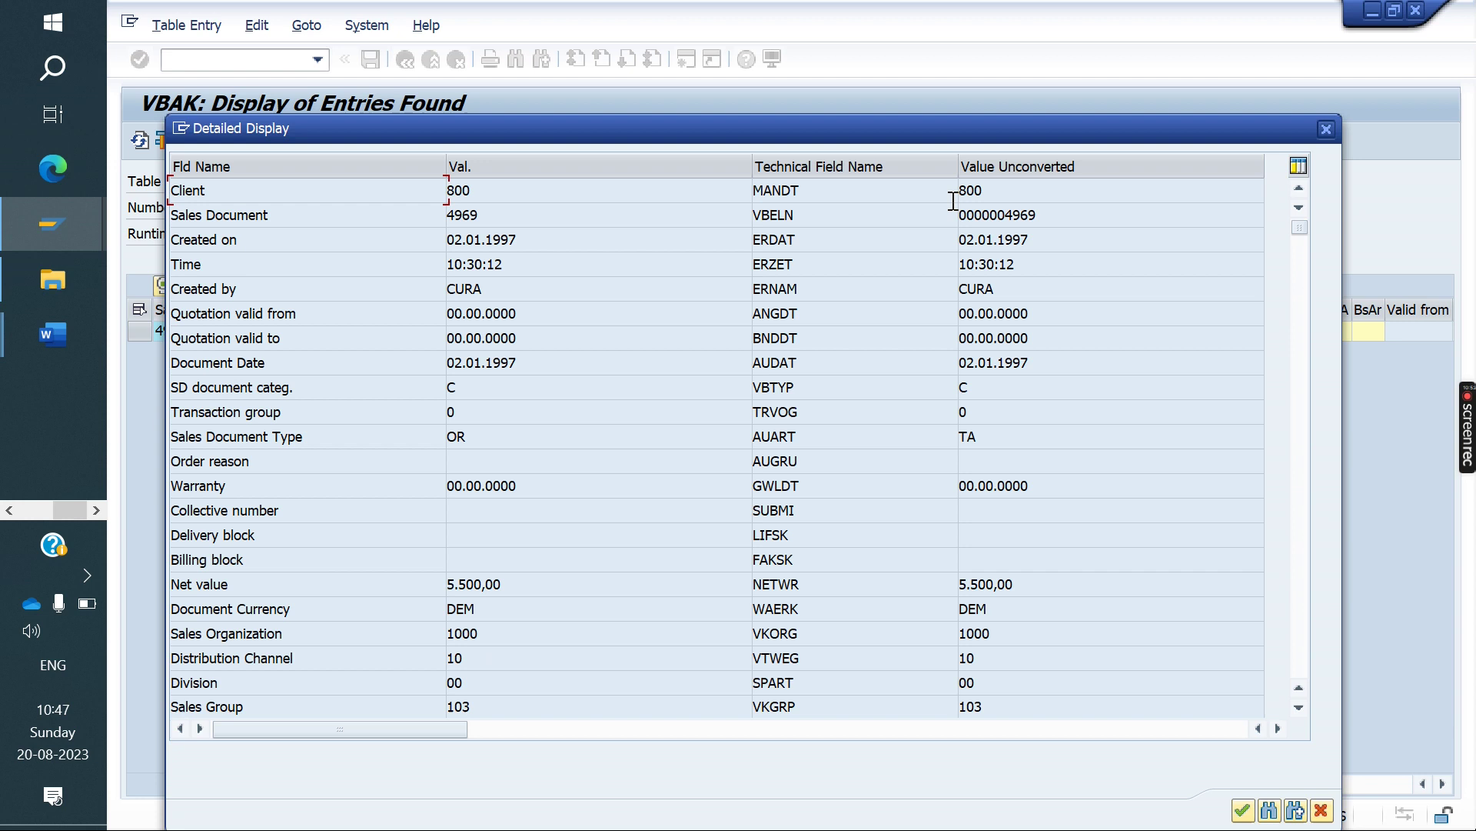
# Copy the unconverted sales document number from the detailed display and close the details.
pyautogui.moveTo(1068, 209); pyautogui.dragTo(776, 233)
pyautogui.hotkey('ctrl', 'c')
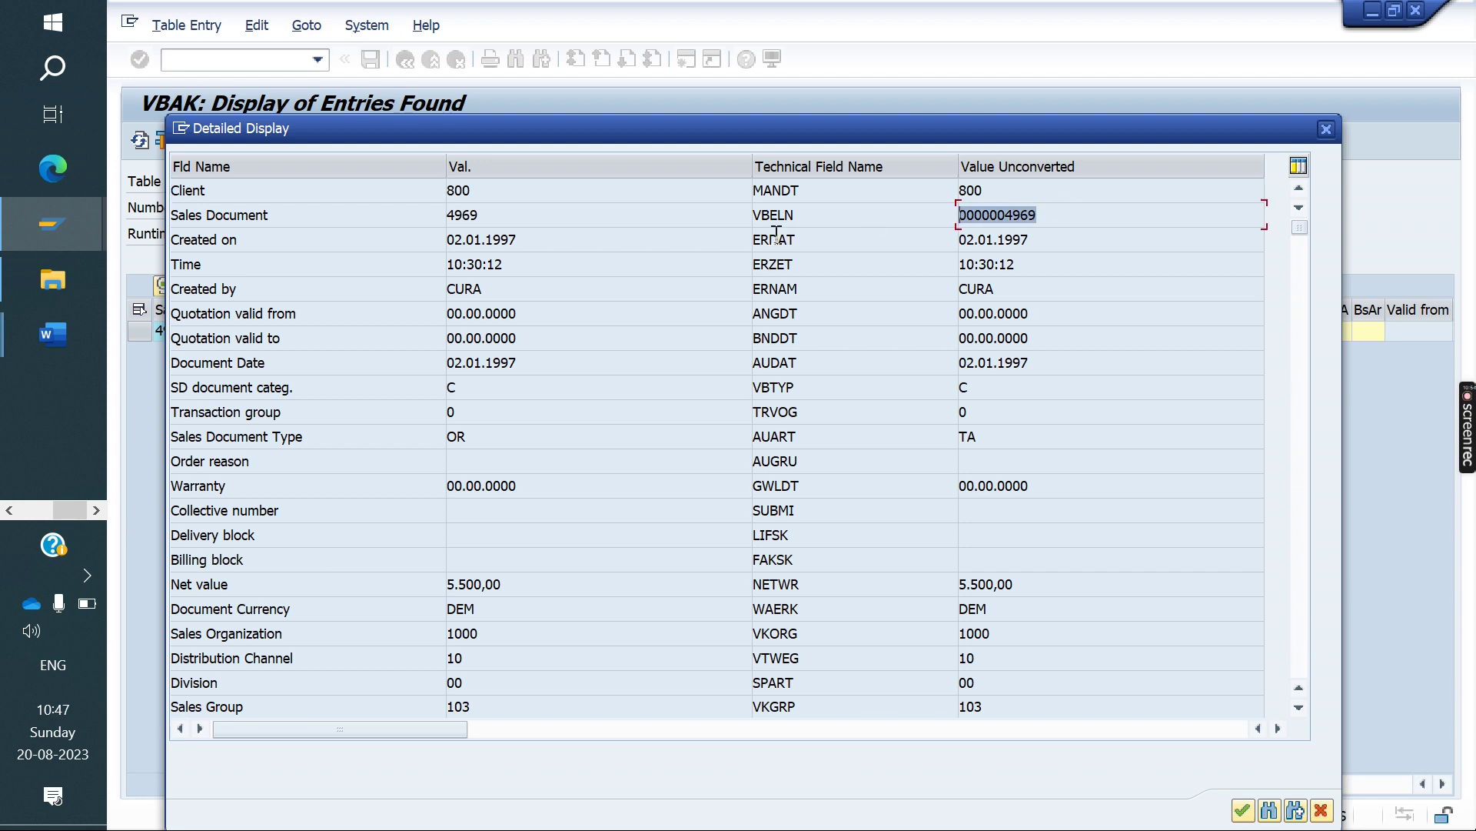
pyautogui.press('Left')
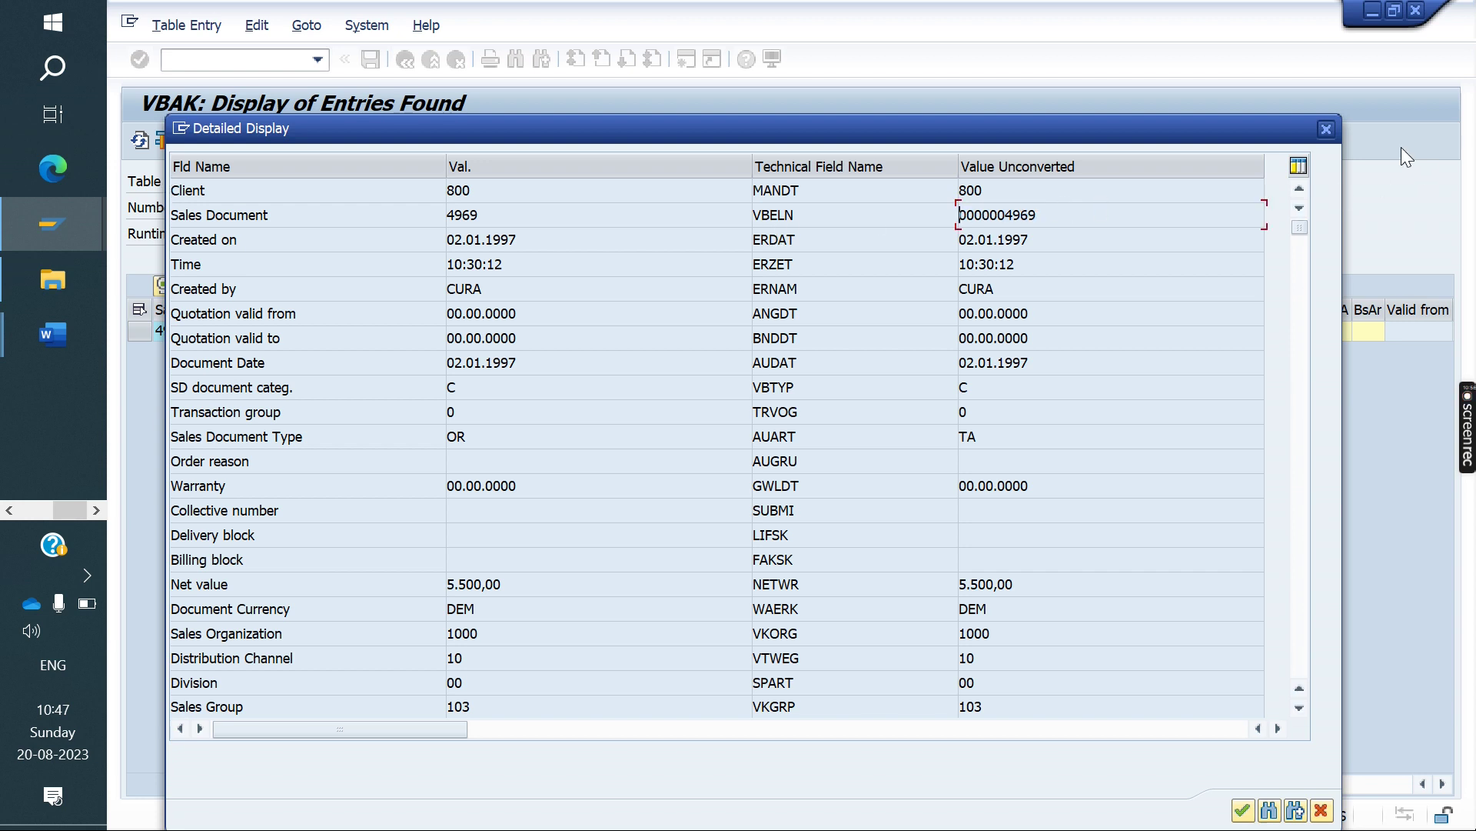
pyautogui.click(1324, 128)
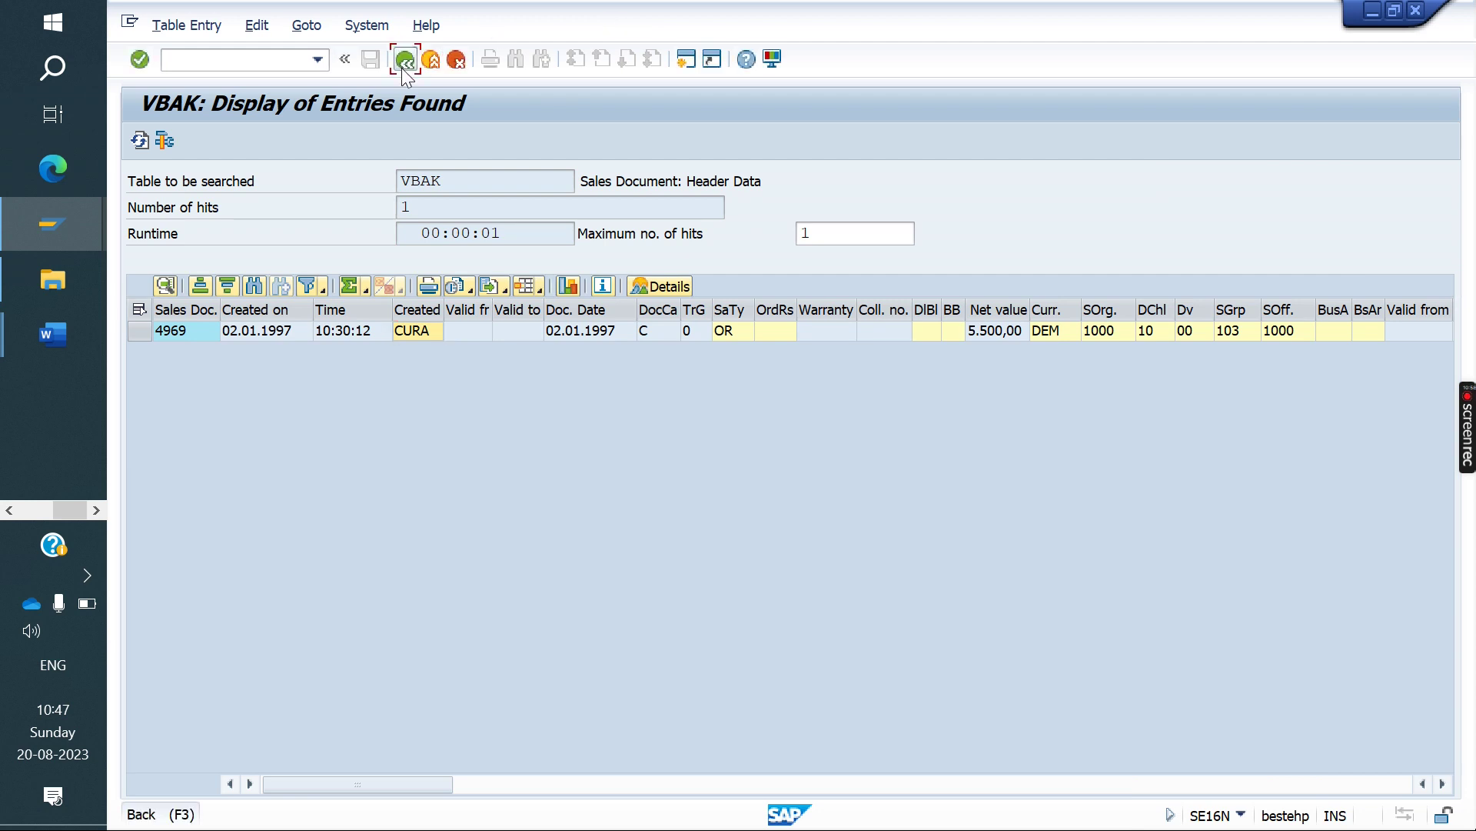
# Return to the table selection, load table VBUK and enter the copied sales document number as the Sales Document filter.
pyautogui.click(403, 61)
pyautogui.click(419, 185)
pyautogui.press('BackSpace')
pyautogui.press('BackSpace')
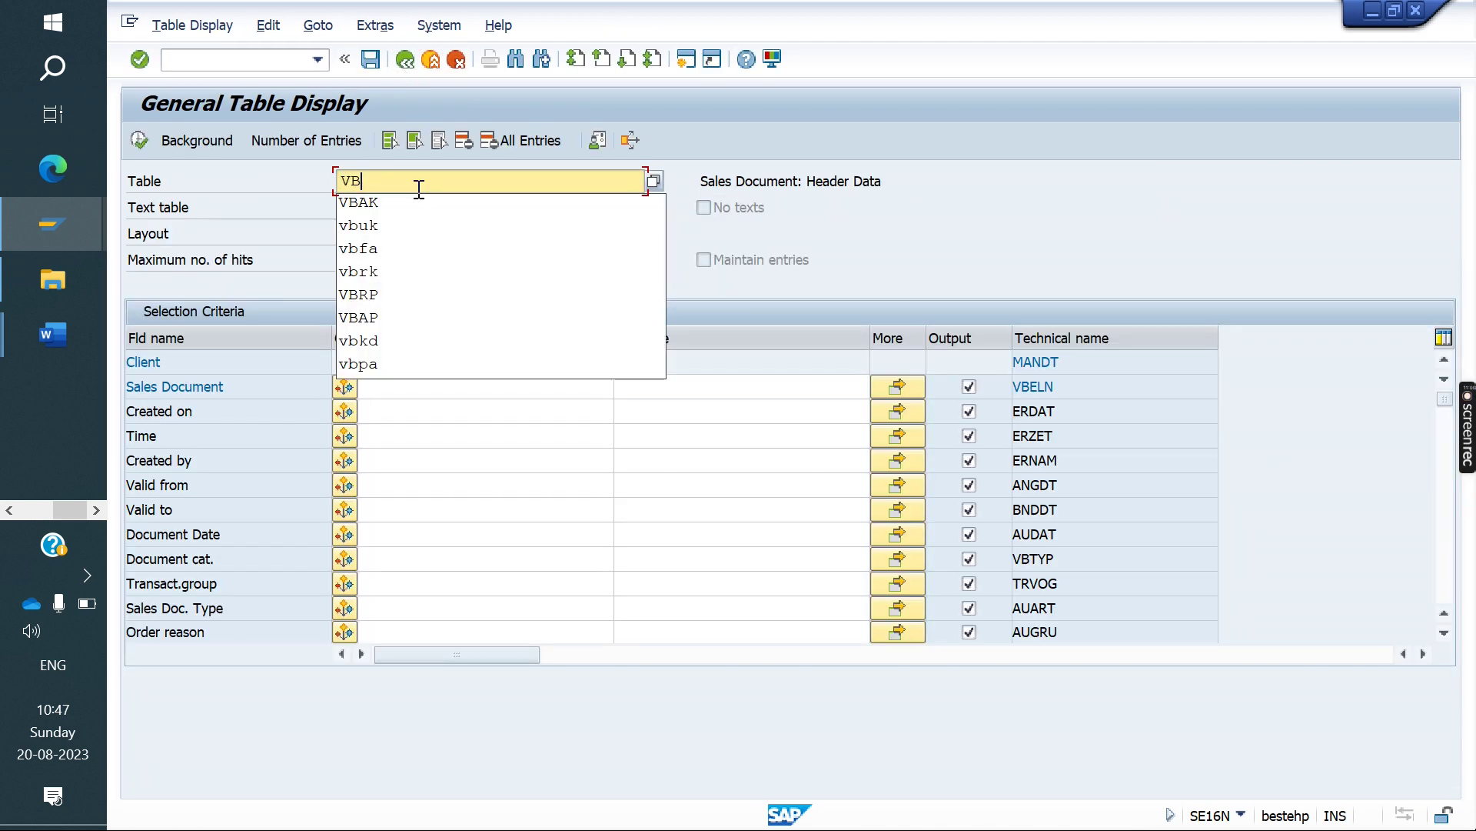
pyautogui.write('uk')
pyautogui.press('Return')
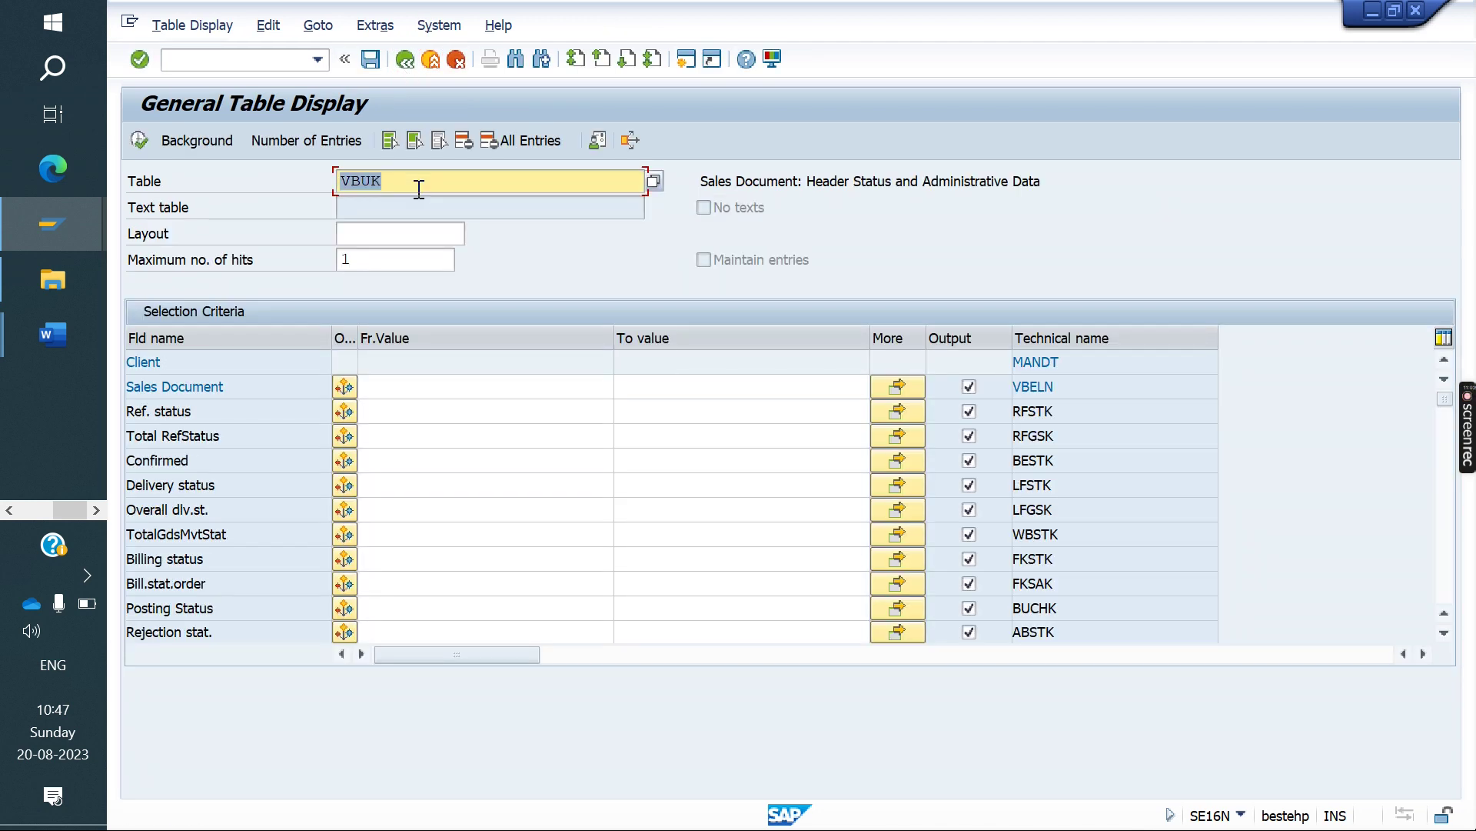
pyautogui.click(439, 391)
pyautogui.hotkey('ctrl', 'v')
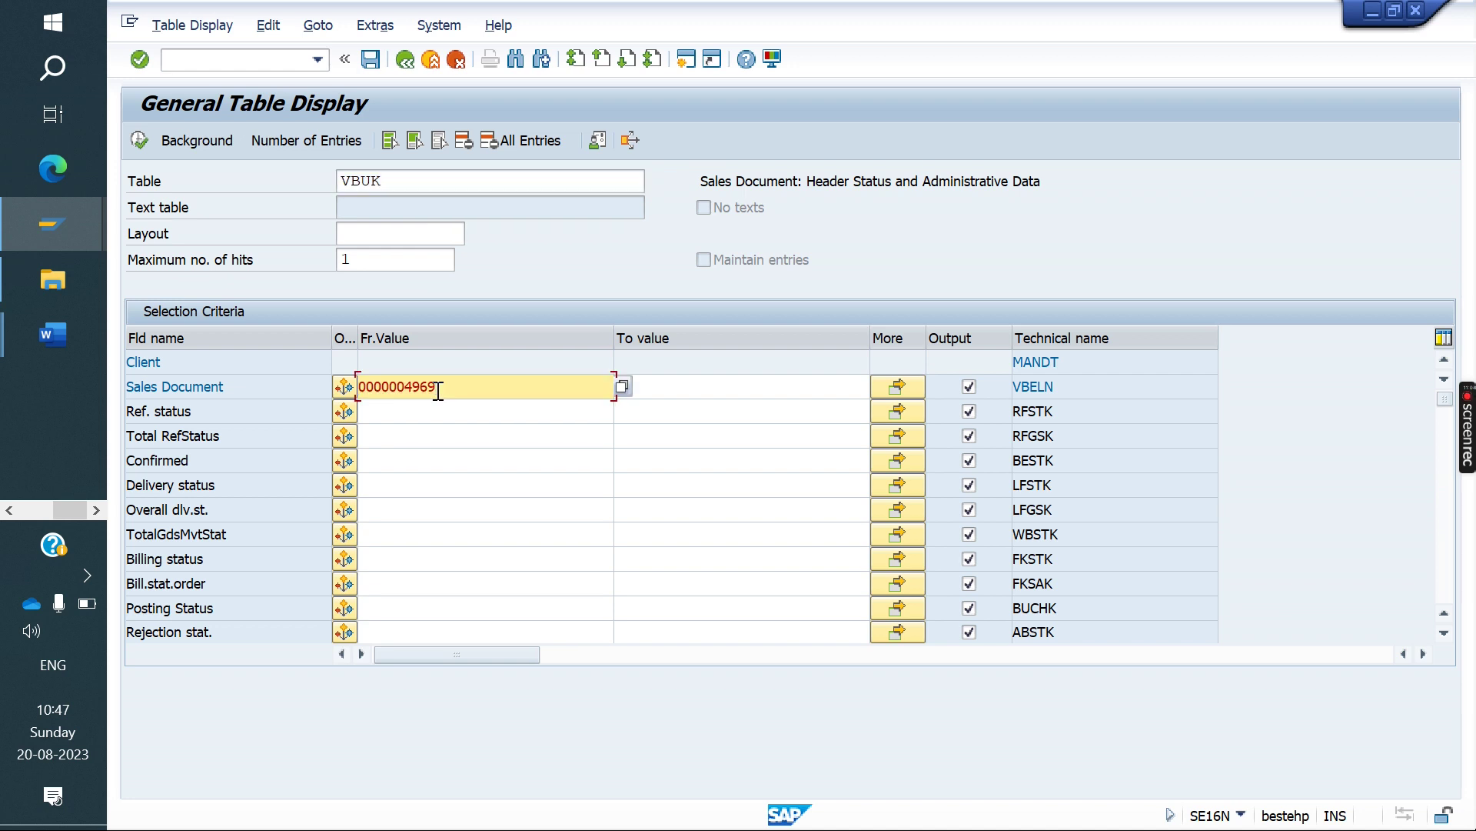
# Run the VBUK selection and view the possible values of the entry's Overall status field, closing the value list again.
pyautogui.click(141, 141)
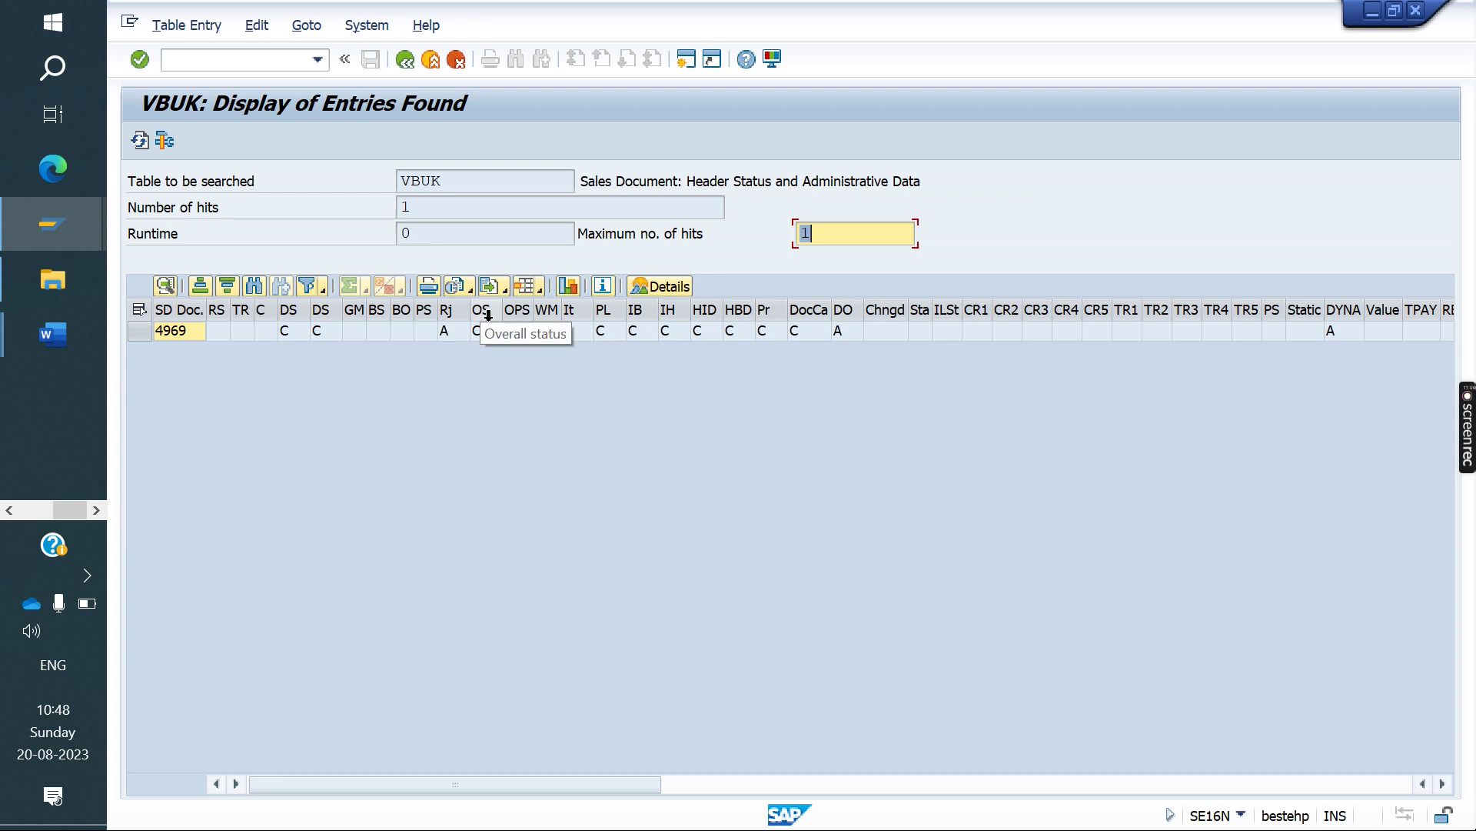
pyautogui.click(490, 333)
pyautogui.click(488, 331)
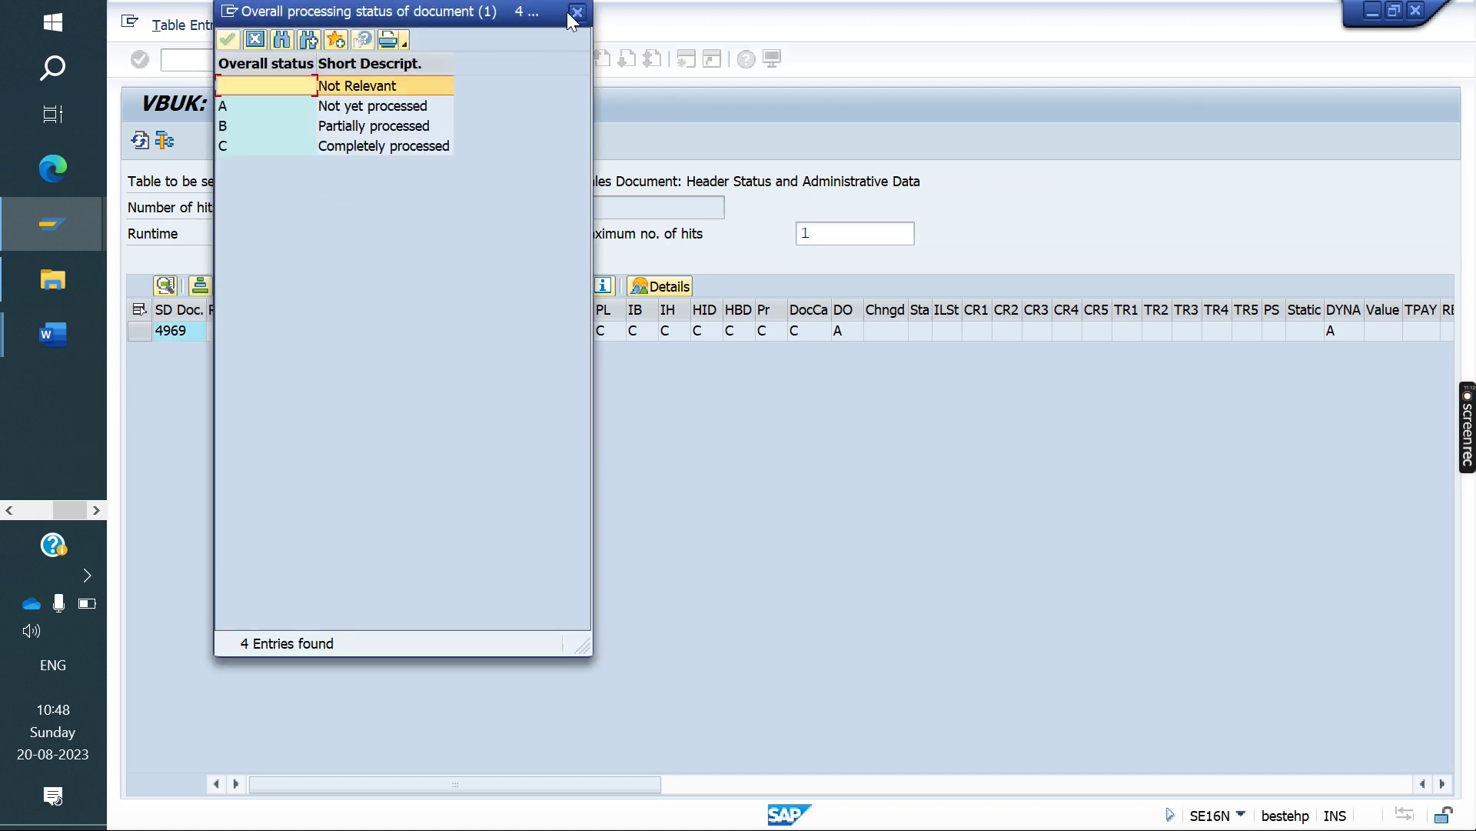
pyautogui.click(576, 12)
# Switch to the S/4HANA session showing Goods Receipt, start transaction SE16N and load table VBUK.
pyautogui.moveTo(58, 223)
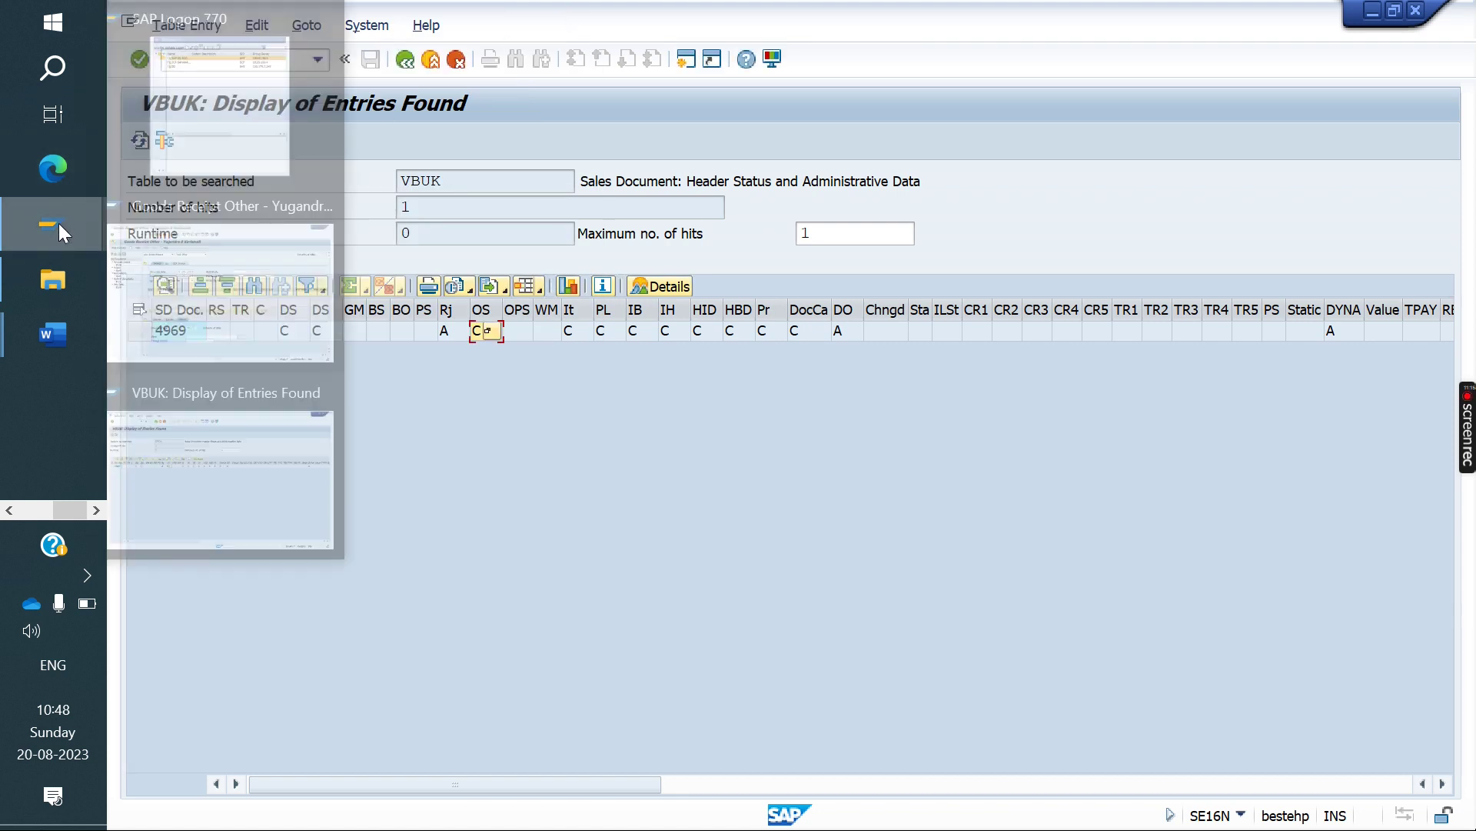
pyautogui.click(227, 270)
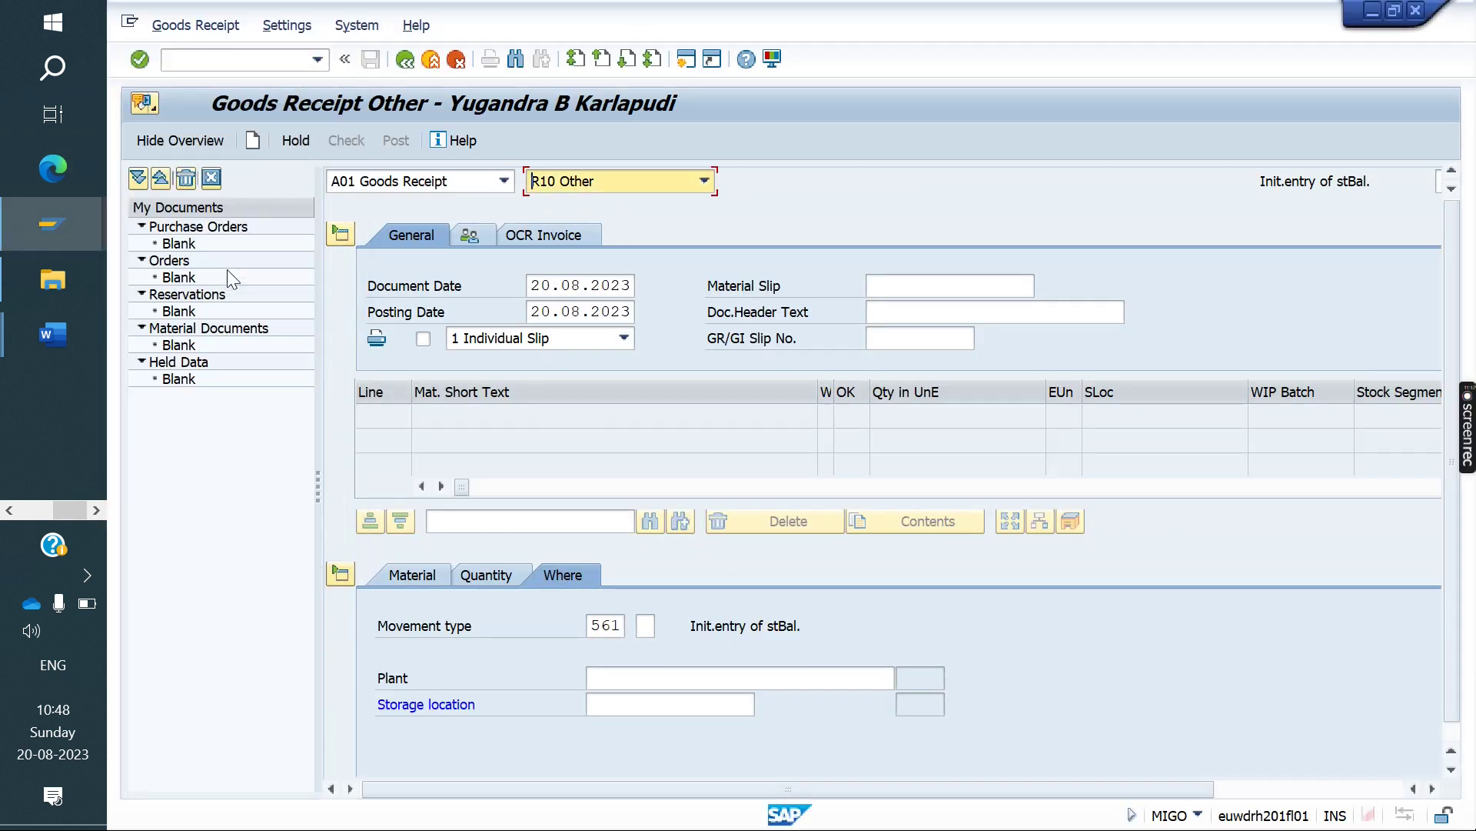
pyautogui.click(235, 63)
pyautogui.write('/')
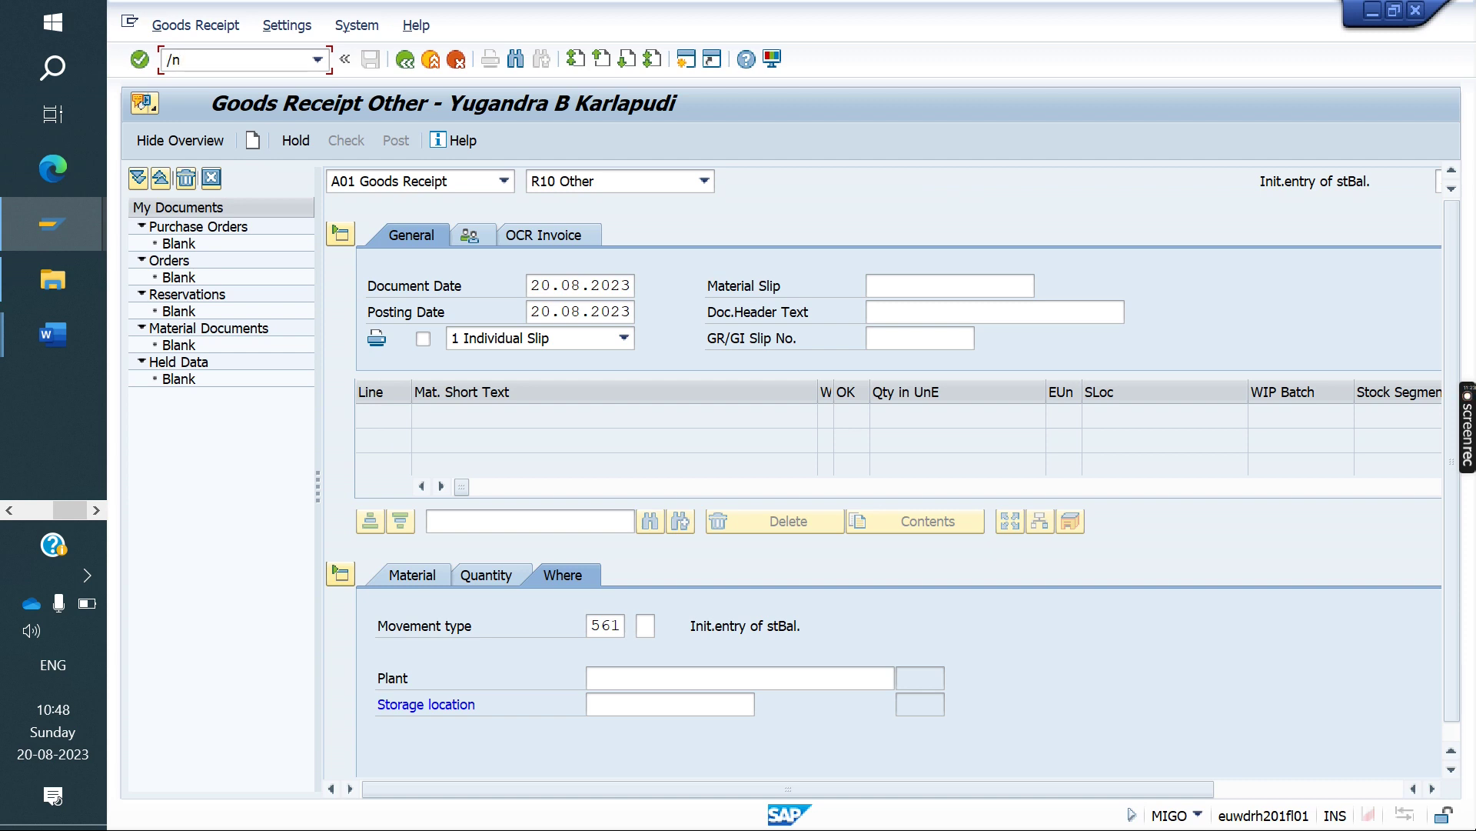
pyautogui.write('nse16n')
pyautogui.press('Return')
pyautogui.write('vbuk')
pyautogui.press('Return')
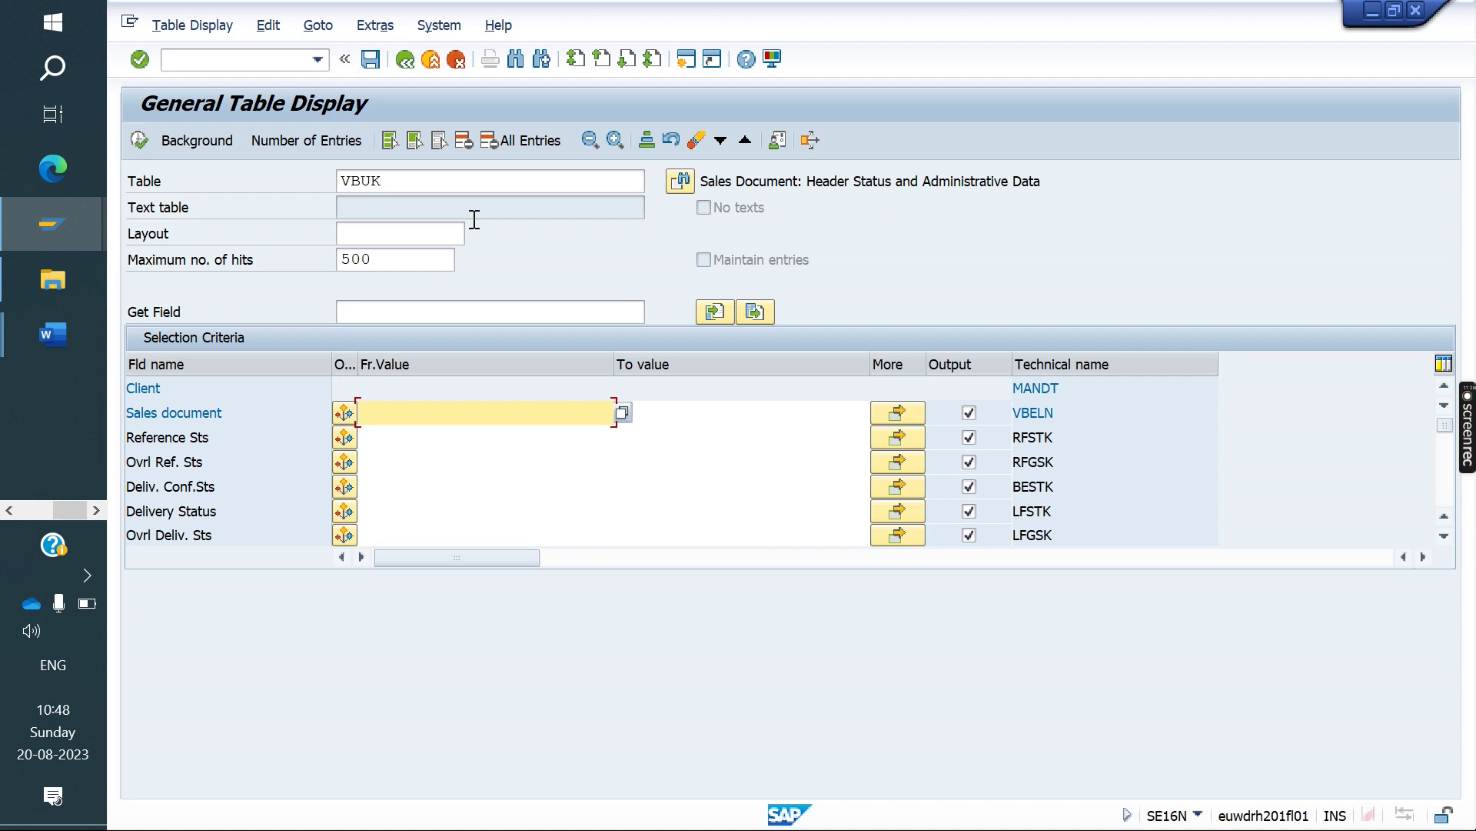
# Load table VBAK in the S/4HANA session, set the maximum number of hits to 1 and run the selection.
pyautogui.click(442, 189)
pyautogui.press('BackSpace')
pyautogui.press('BackSpace')
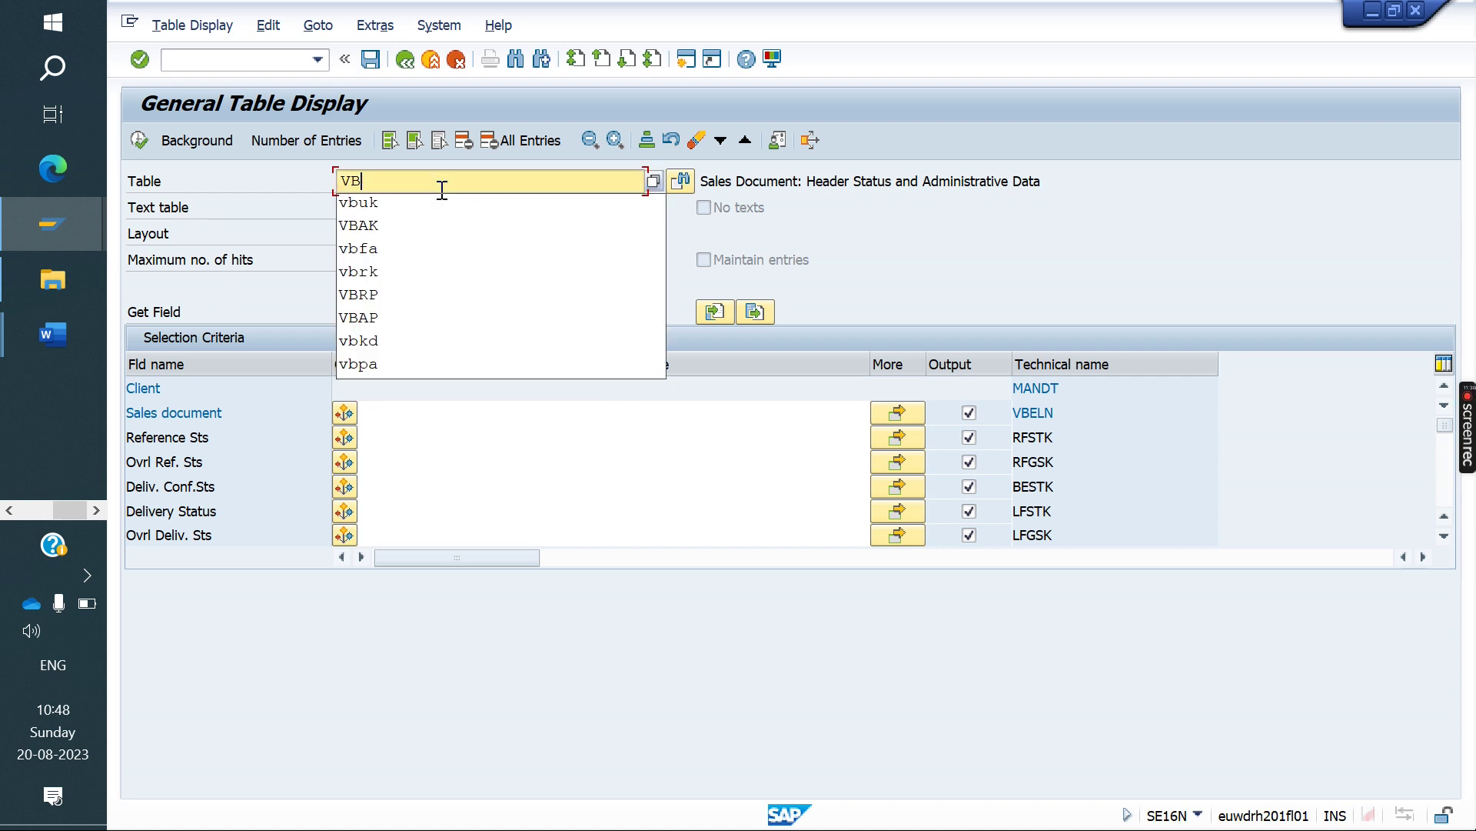
pyautogui.write('ak')
pyautogui.press('Return')
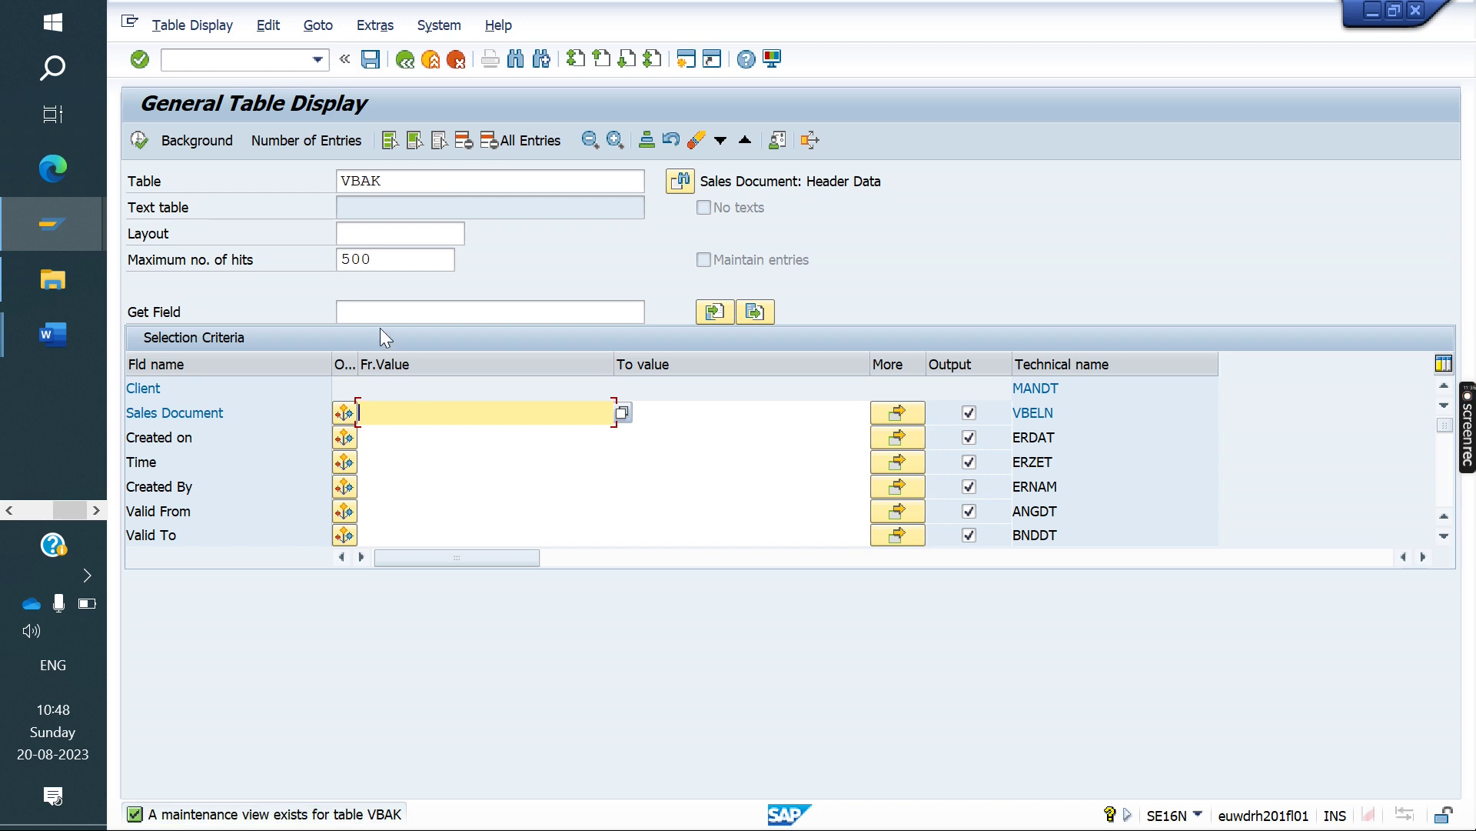
pyautogui.moveTo(396, 261); pyautogui.dragTo(269, 257)
pyautogui.write('1')
pyautogui.press('Return')
pyautogui.press('F8')
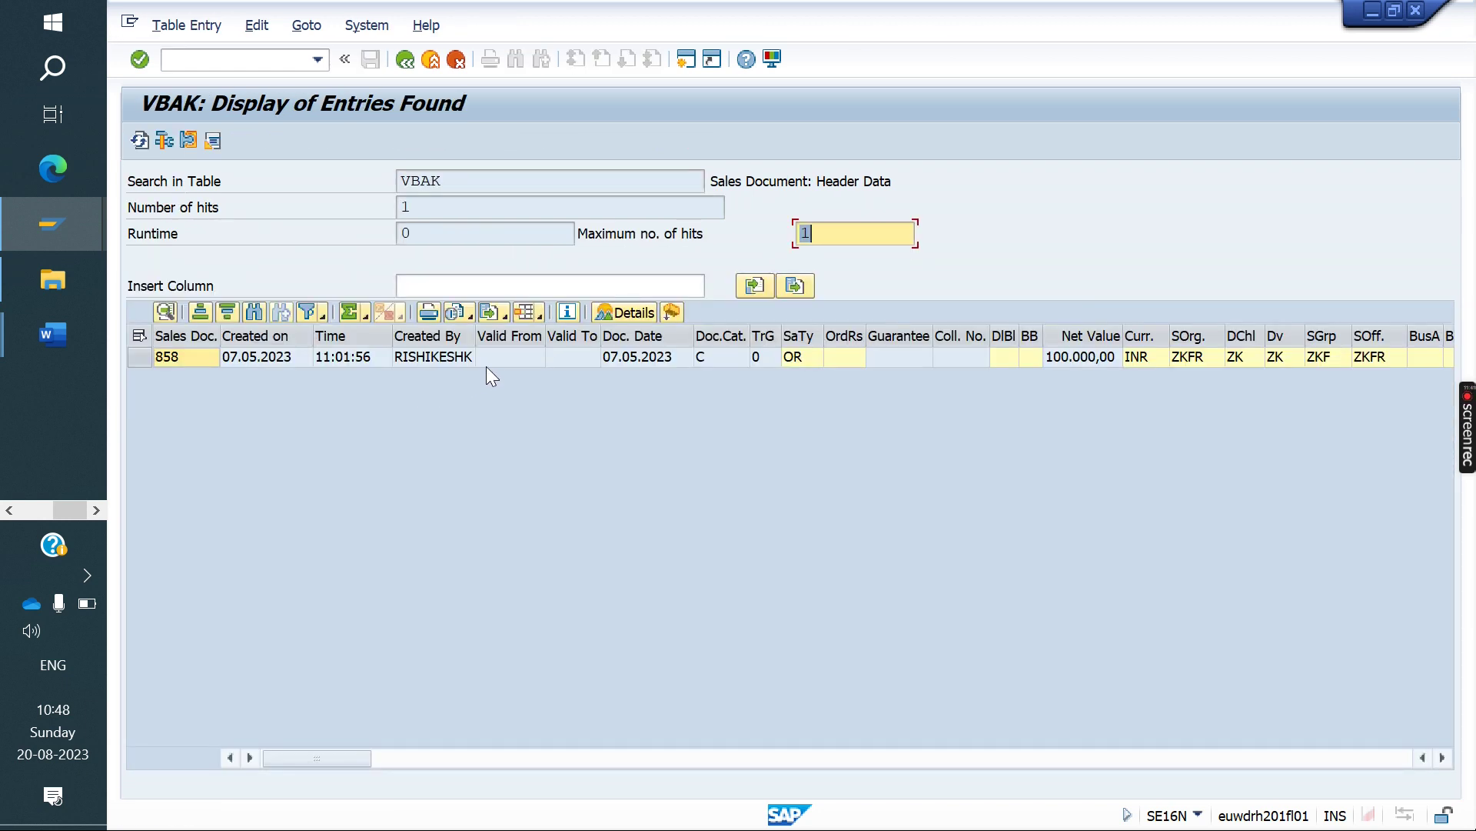
# Open the detailed display of the S/4HANA VBAK entry and examine its header status fields down to Overall Status (GBSTK).
pyautogui.doubleClick(466, 359)
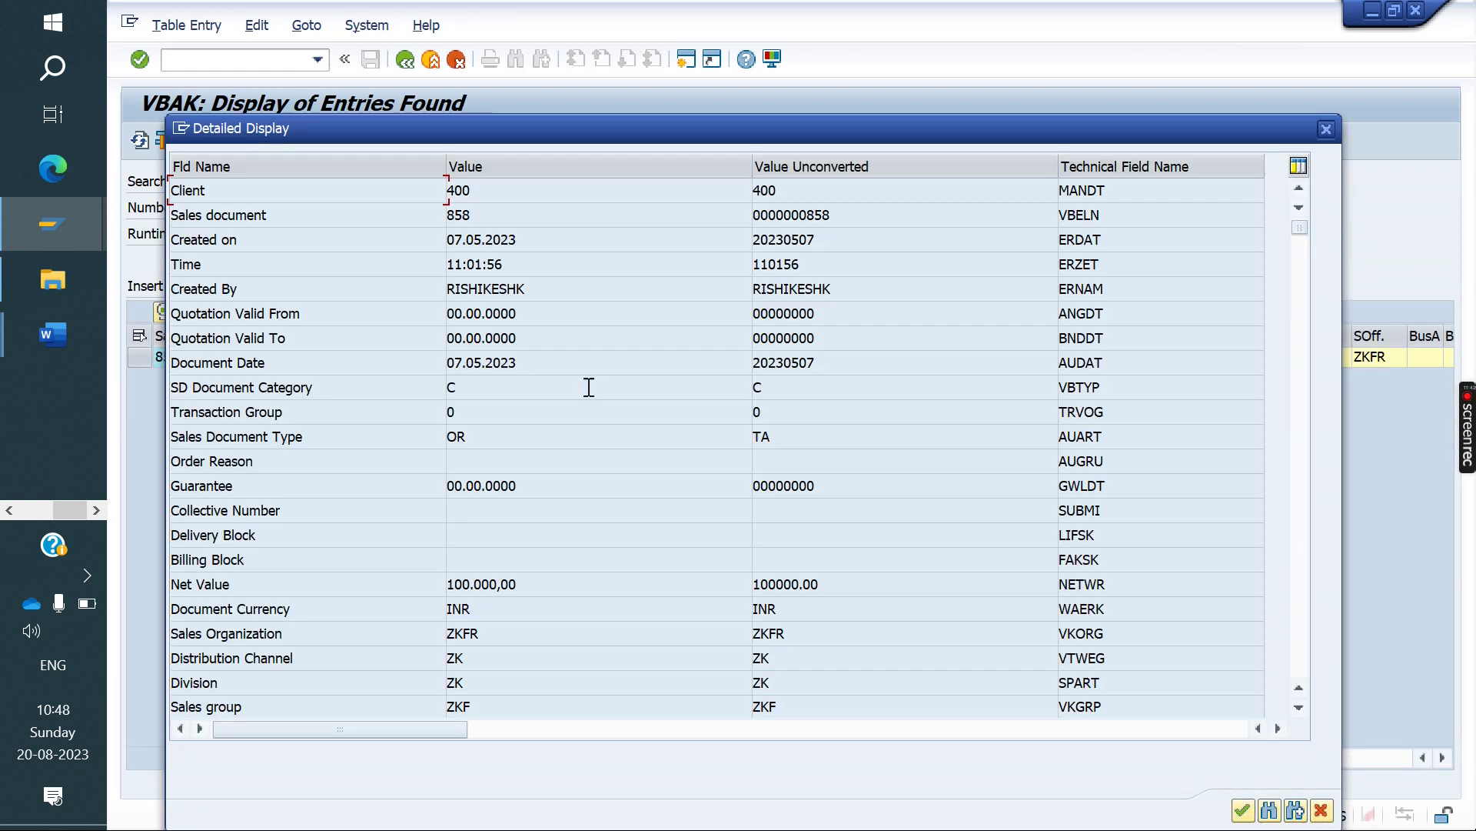
pyautogui.scroll(-4, 851, 501)
pyautogui.scroll(-13, 849, 504)
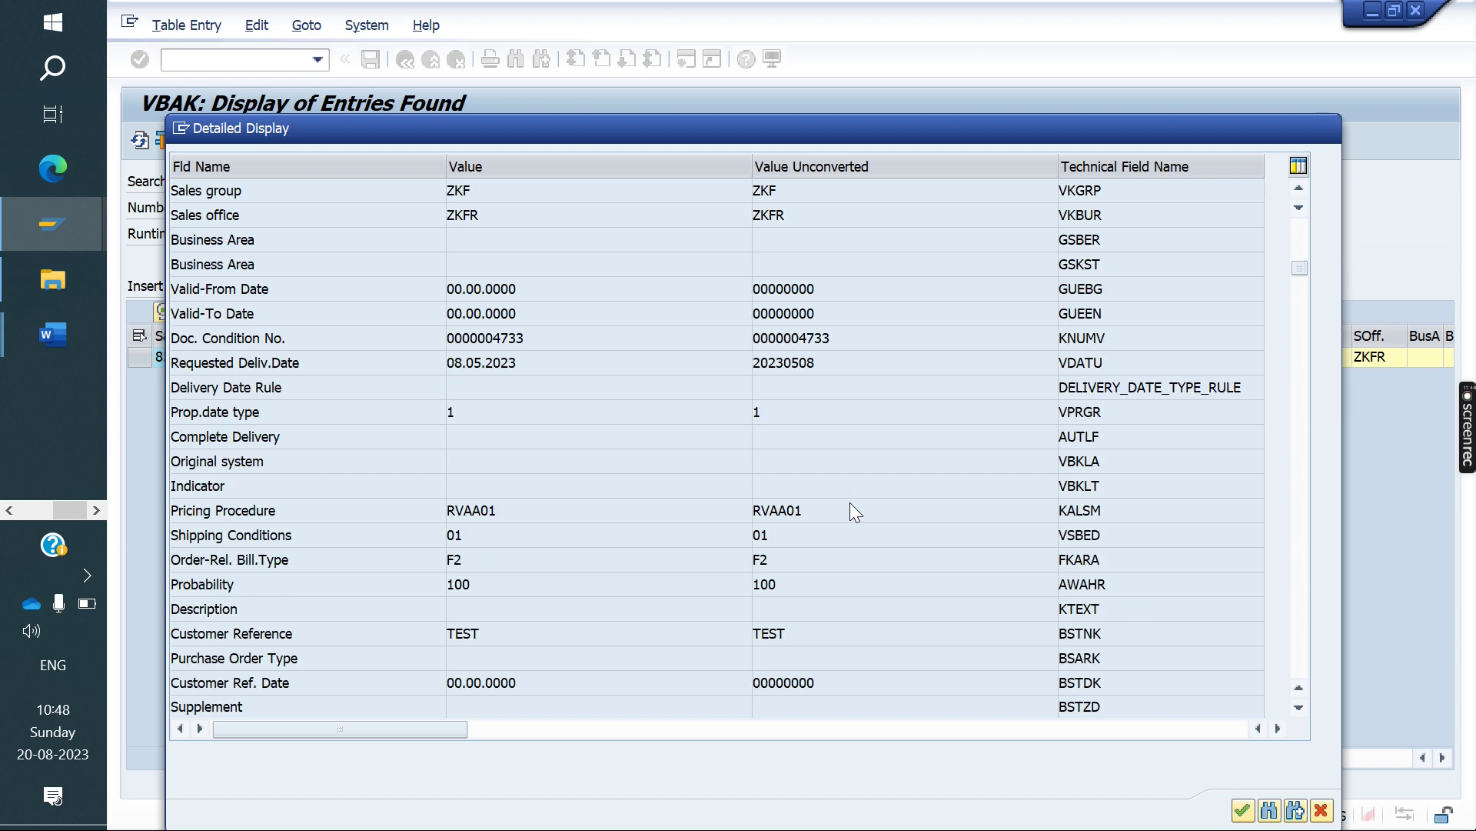
pyautogui.scroll(-20, 850, 504)
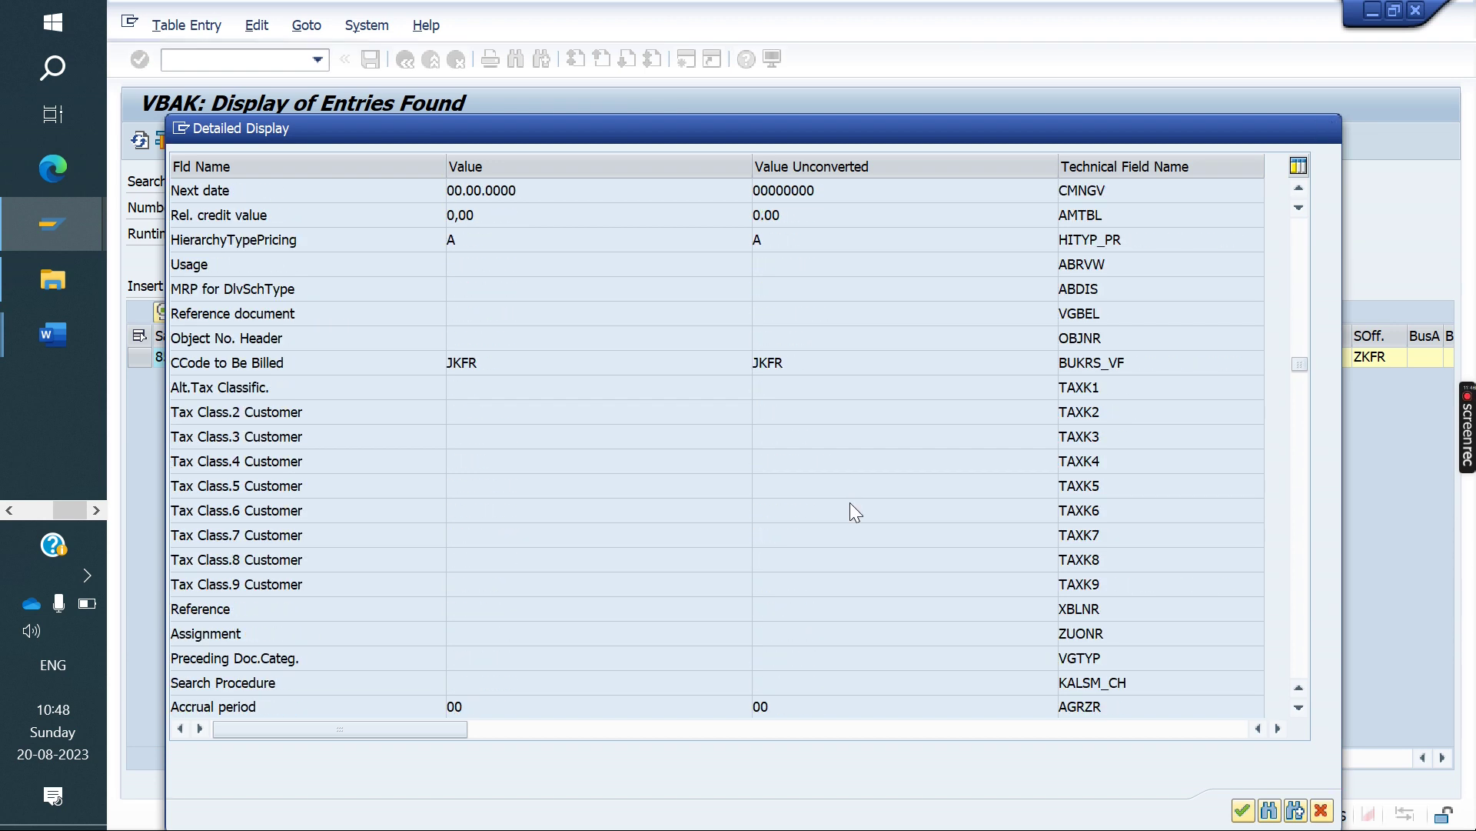
pyautogui.scroll(-8, 851, 502)
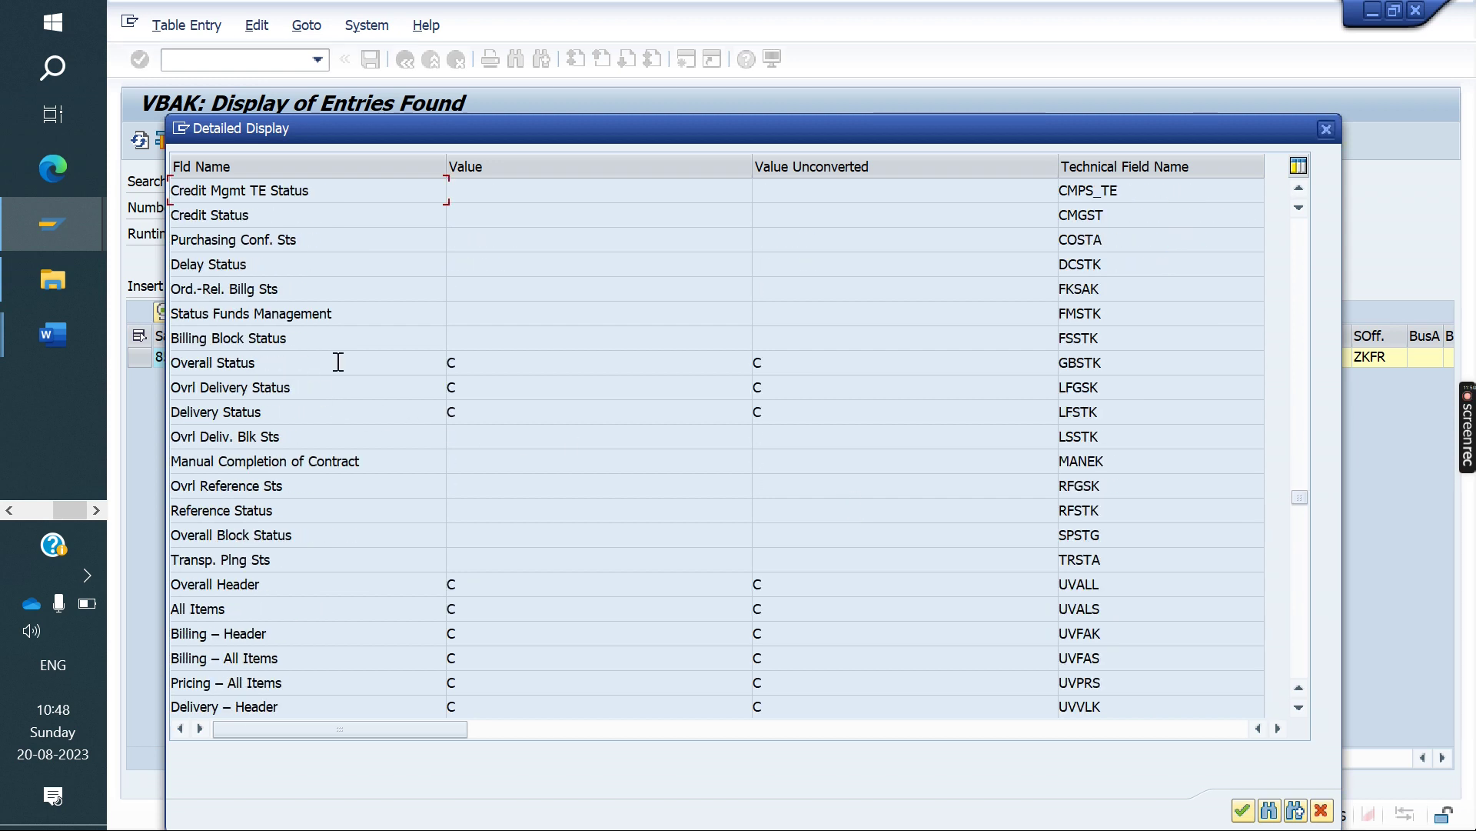
pyautogui.click(497, 364)
# Switch to the Word document on ECC and S4HANA differences and highlight the Pricing tables item.
pyautogui.click(10, 355)
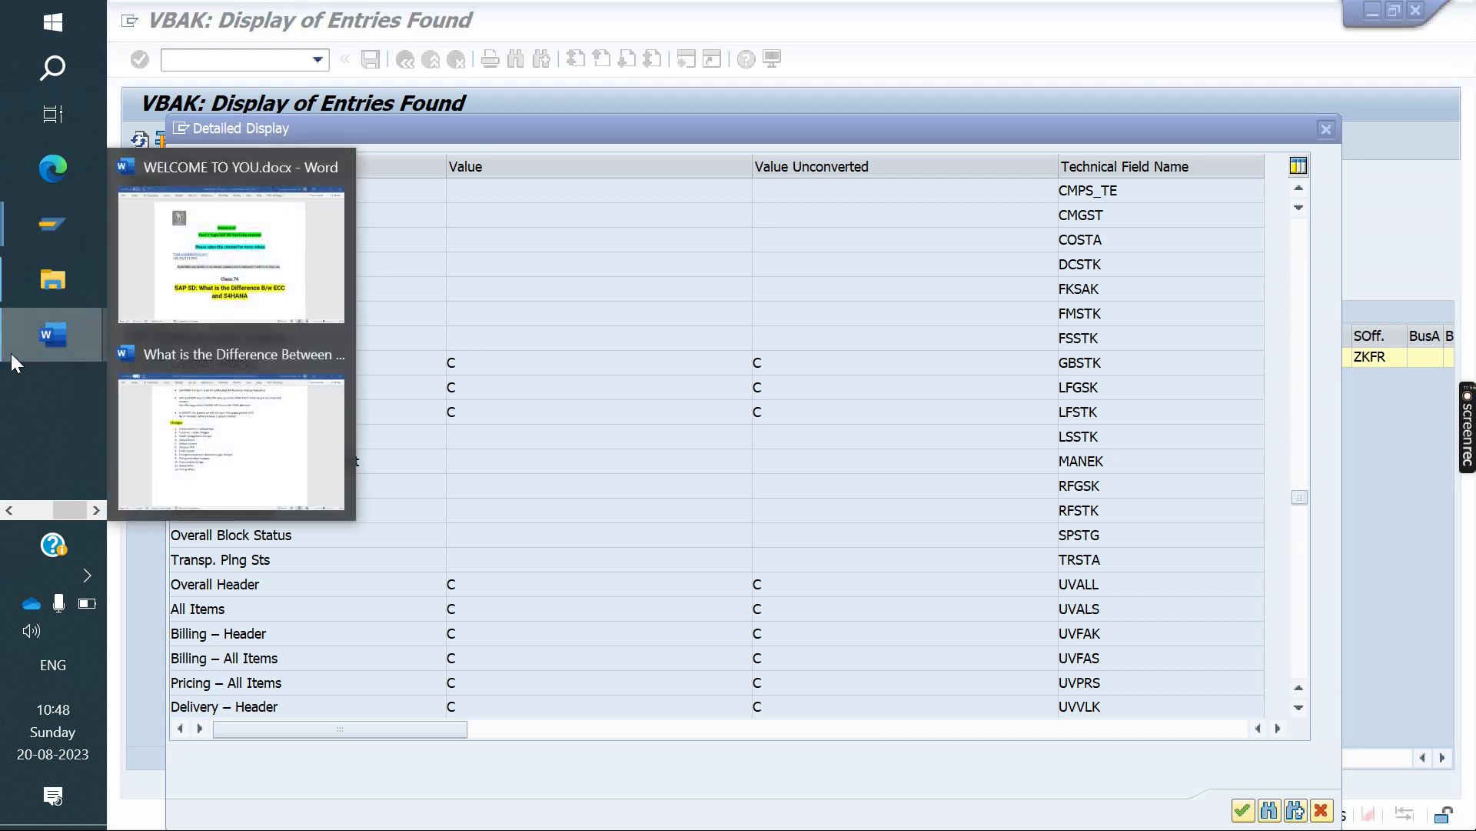
pyautogui.click(293, 438)
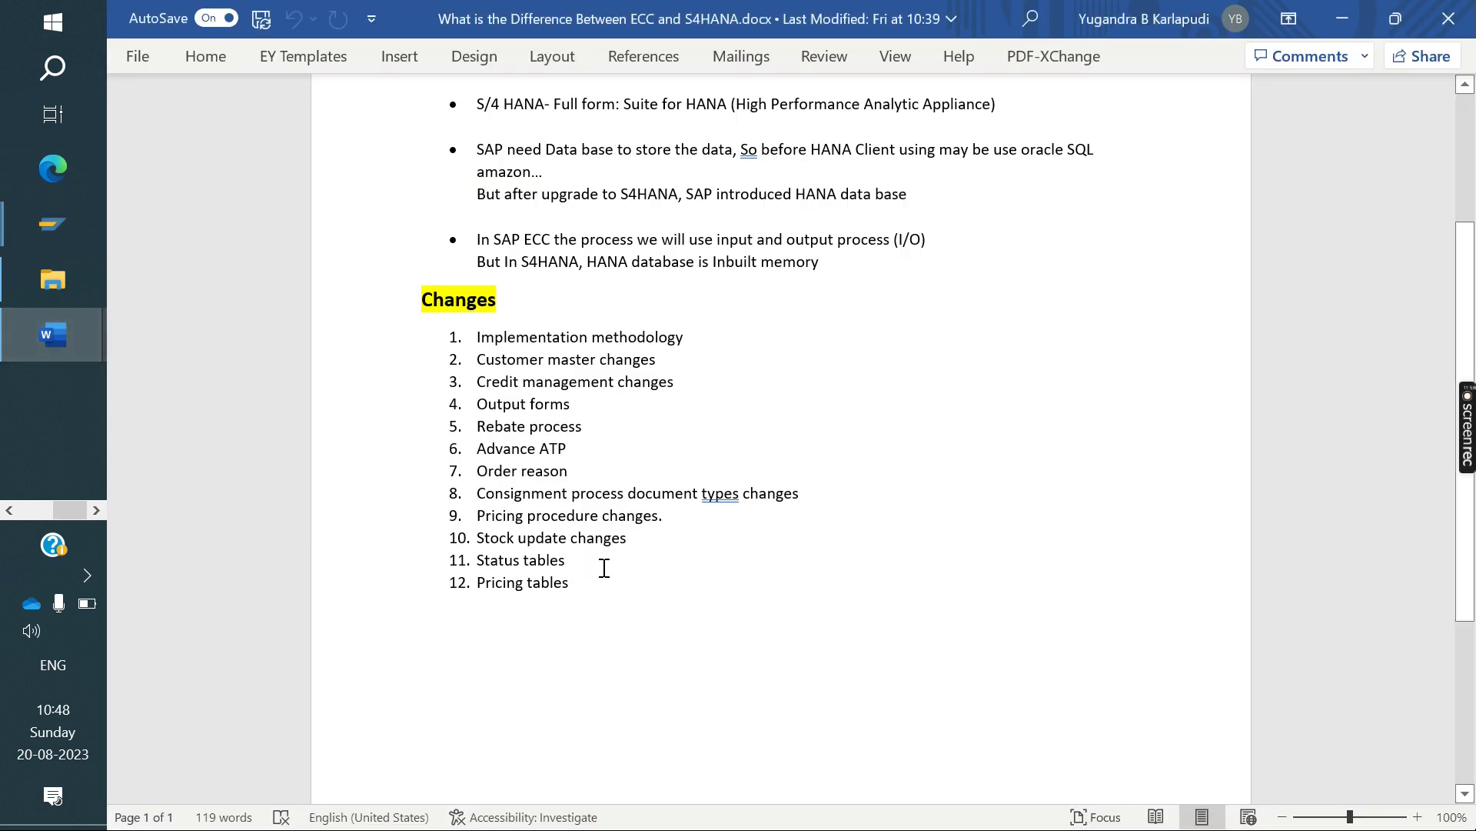
pyautogui.moveTo(583, 584); pyautogui.dragTo(444, 578)
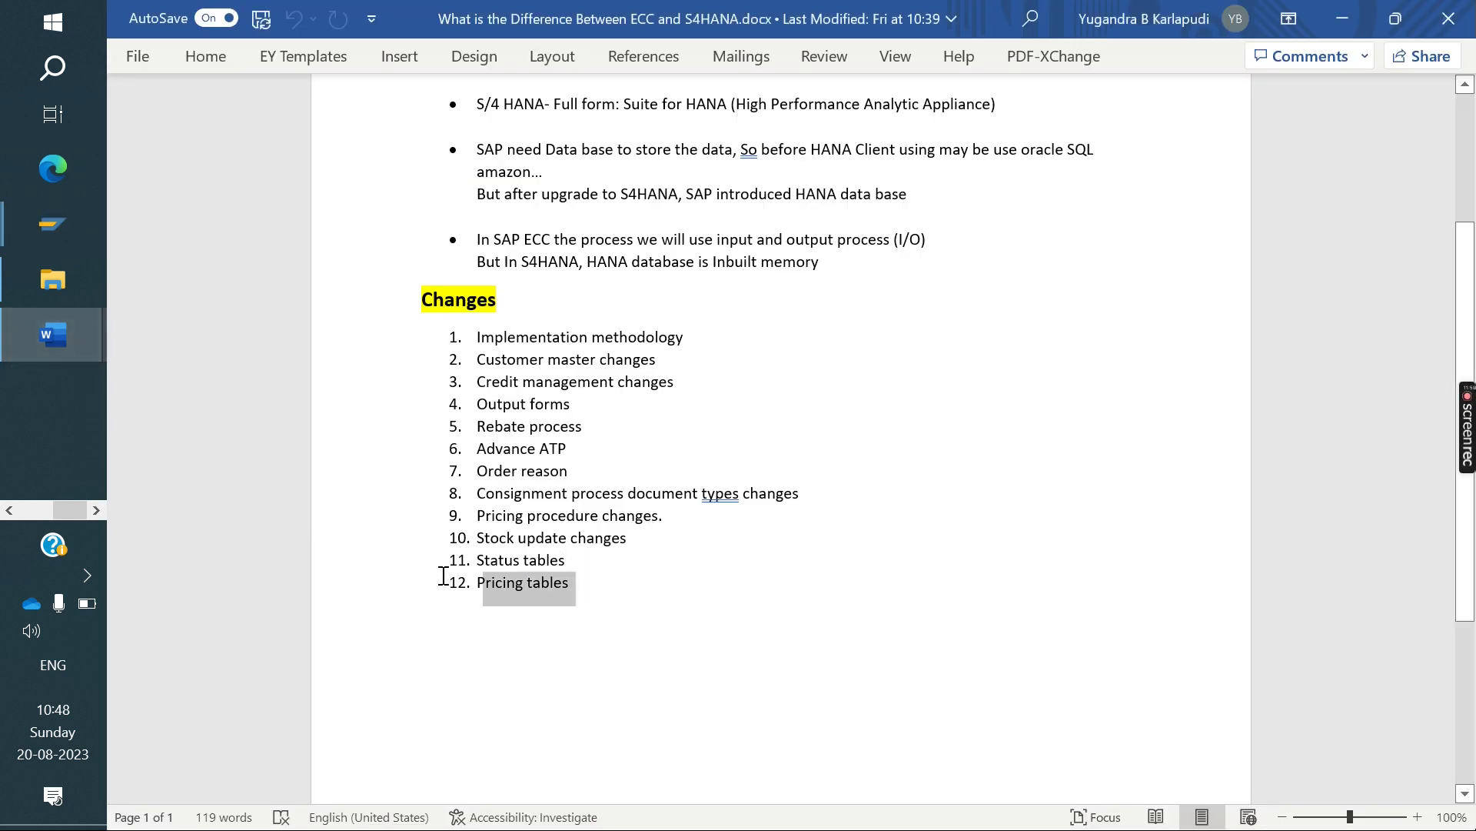
# Switch to the ECC session showing the VBUK entries, restart SE16N and load table KONV.
pyautogui.moveTo(45, 225)
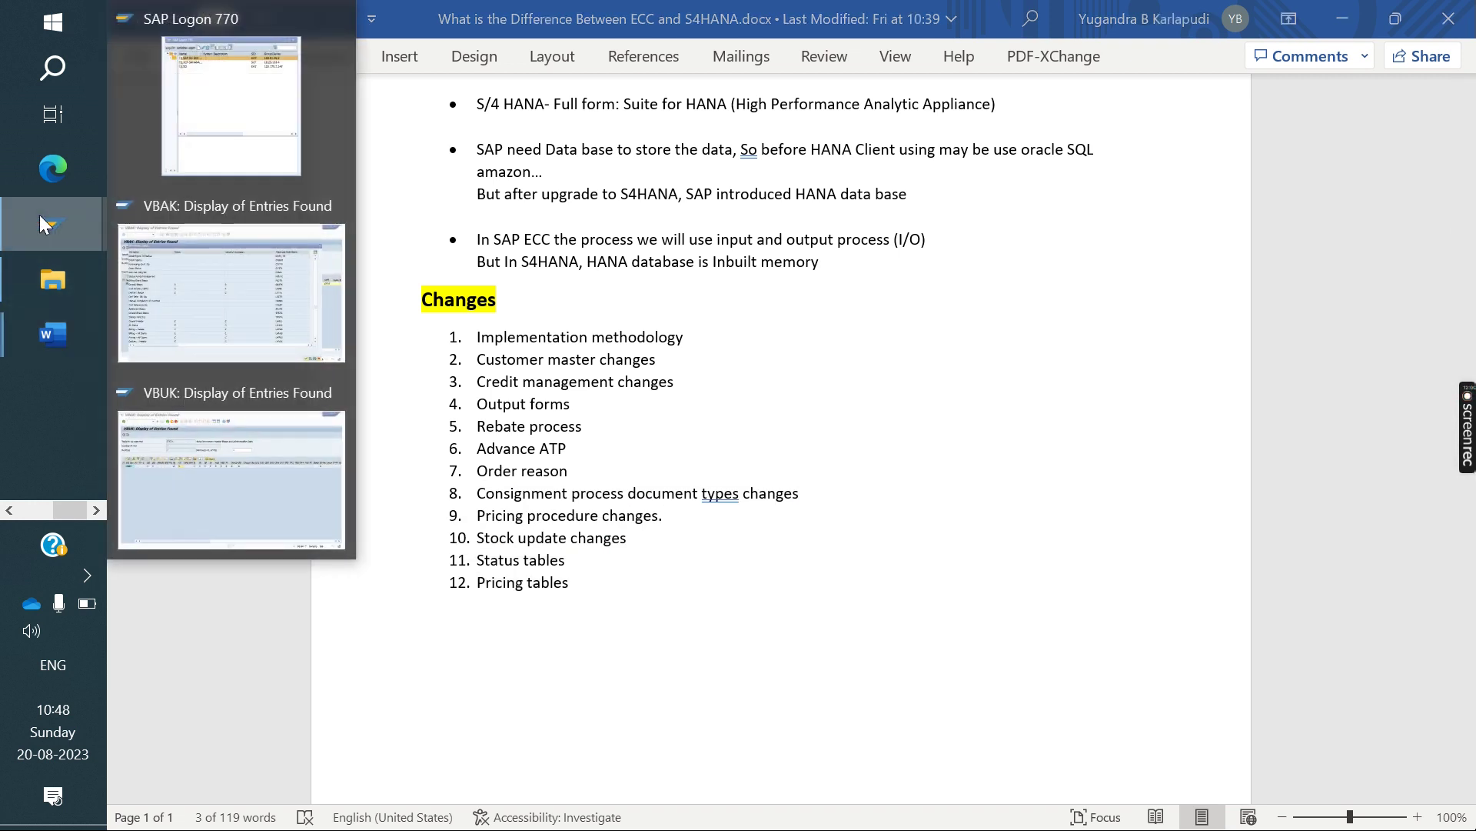
pyautogui.click(286, 396)
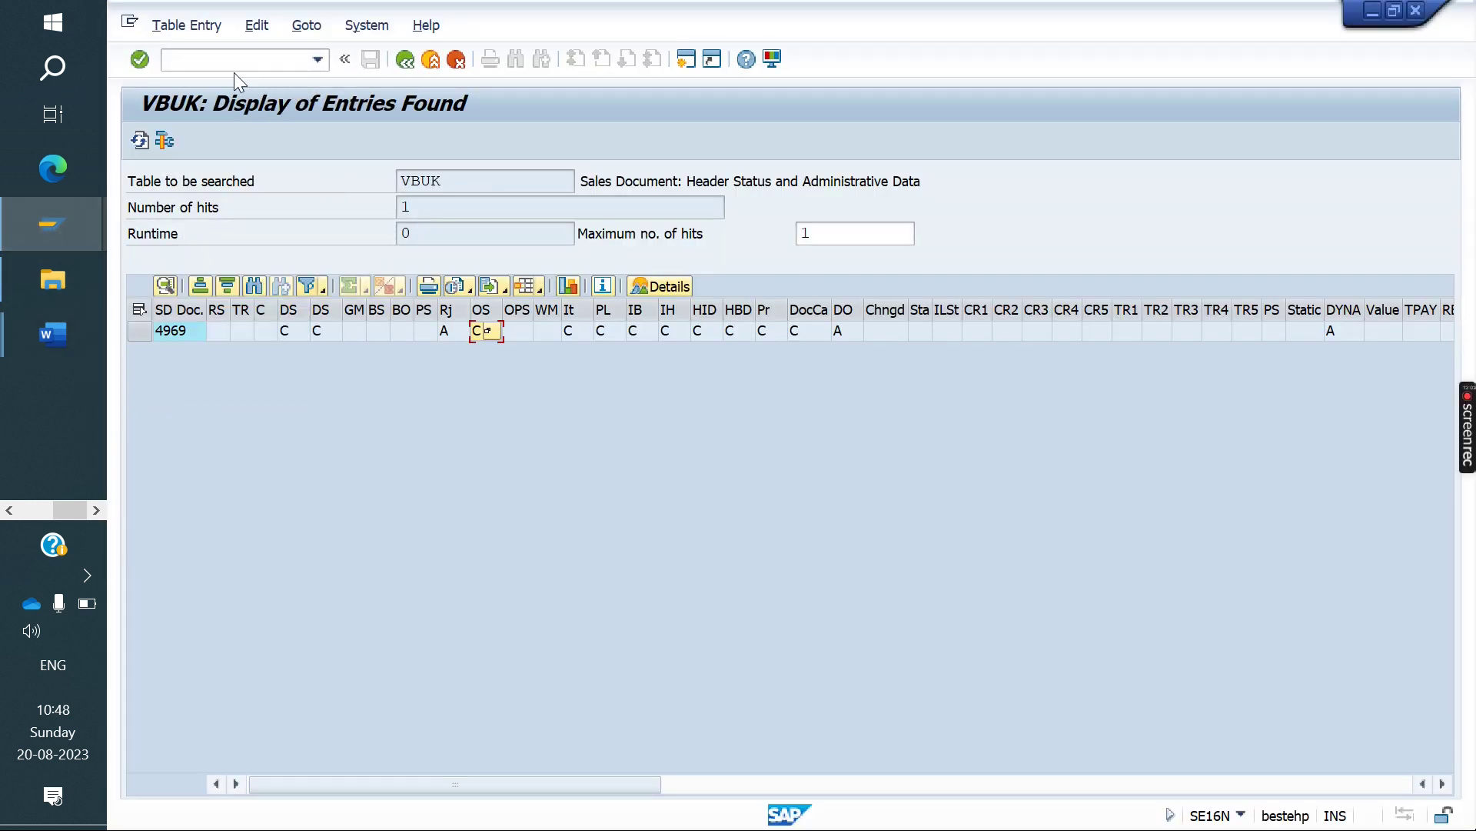
pyautogui.click(215, 57)
pyautogui.write('/nse16n')
pyautogui.press('Return')
pyautogui.write('KONV')
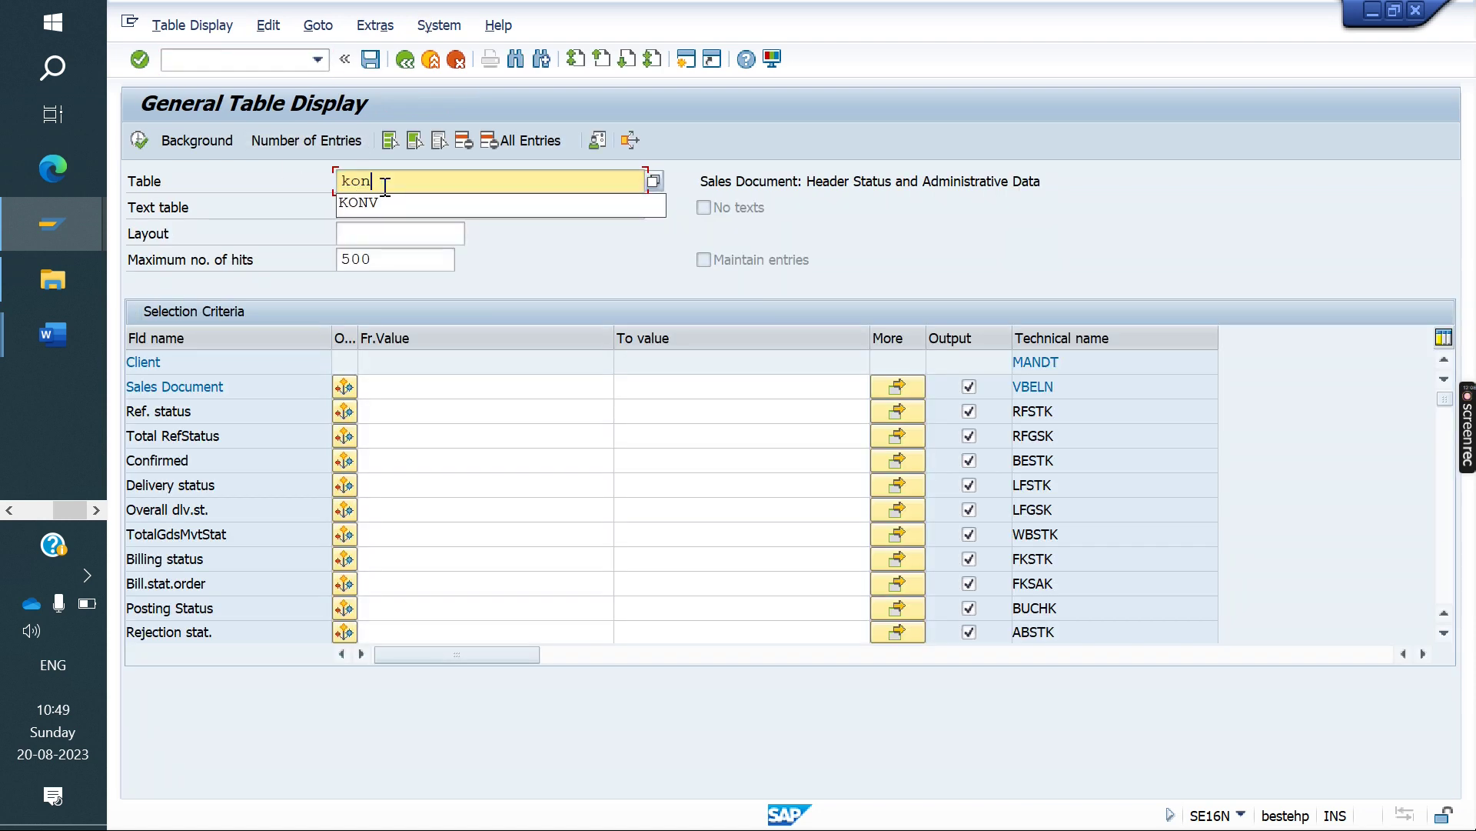
pyautogui.press('Return')
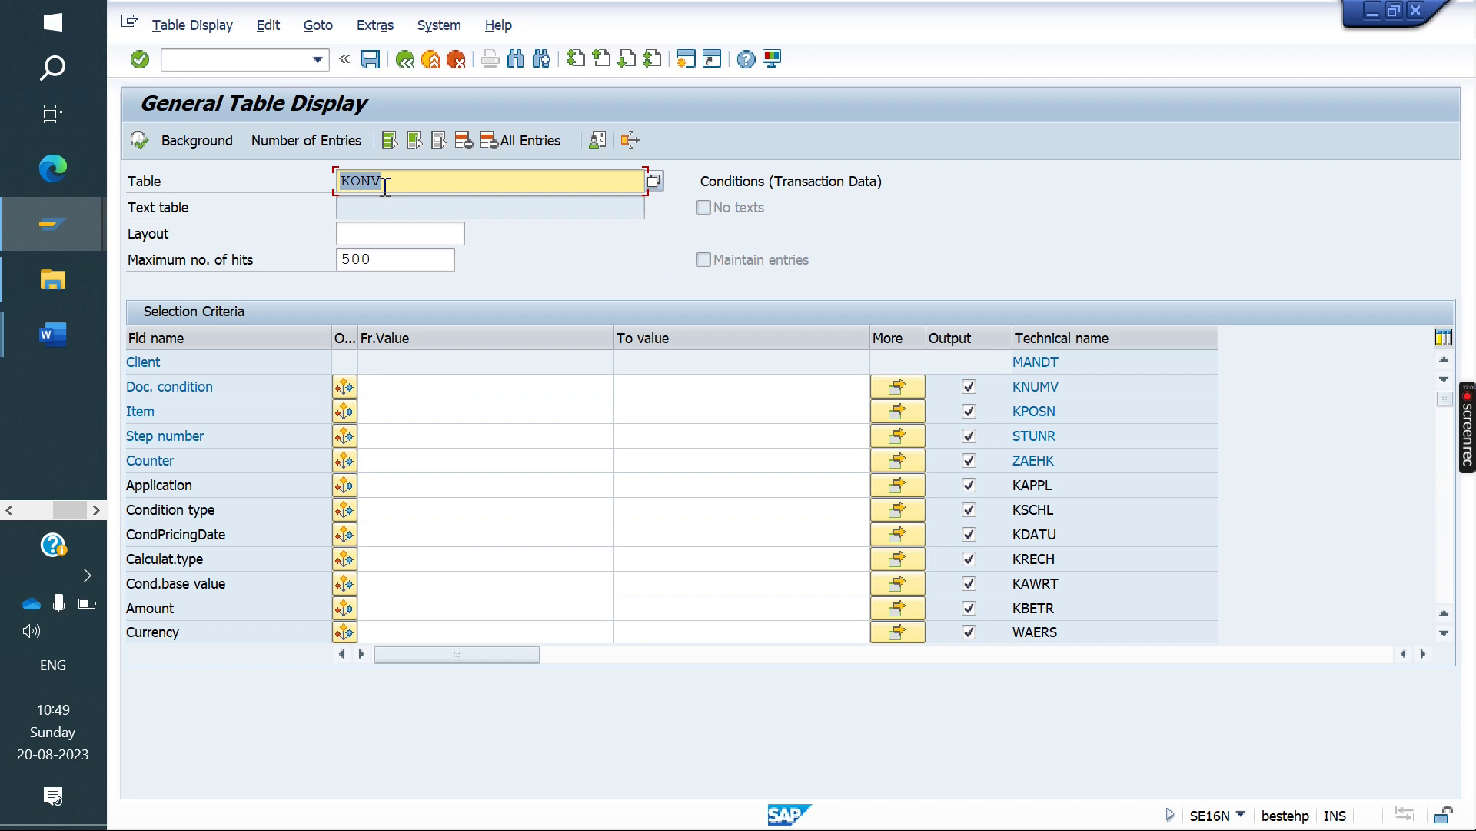
# Switch to the S/4HANA session, leave the VBAK results and load table PRCD_ELEMENTS in the table selection.
pyautogui.click(35, 237)
pyautogui.click(172, 270)
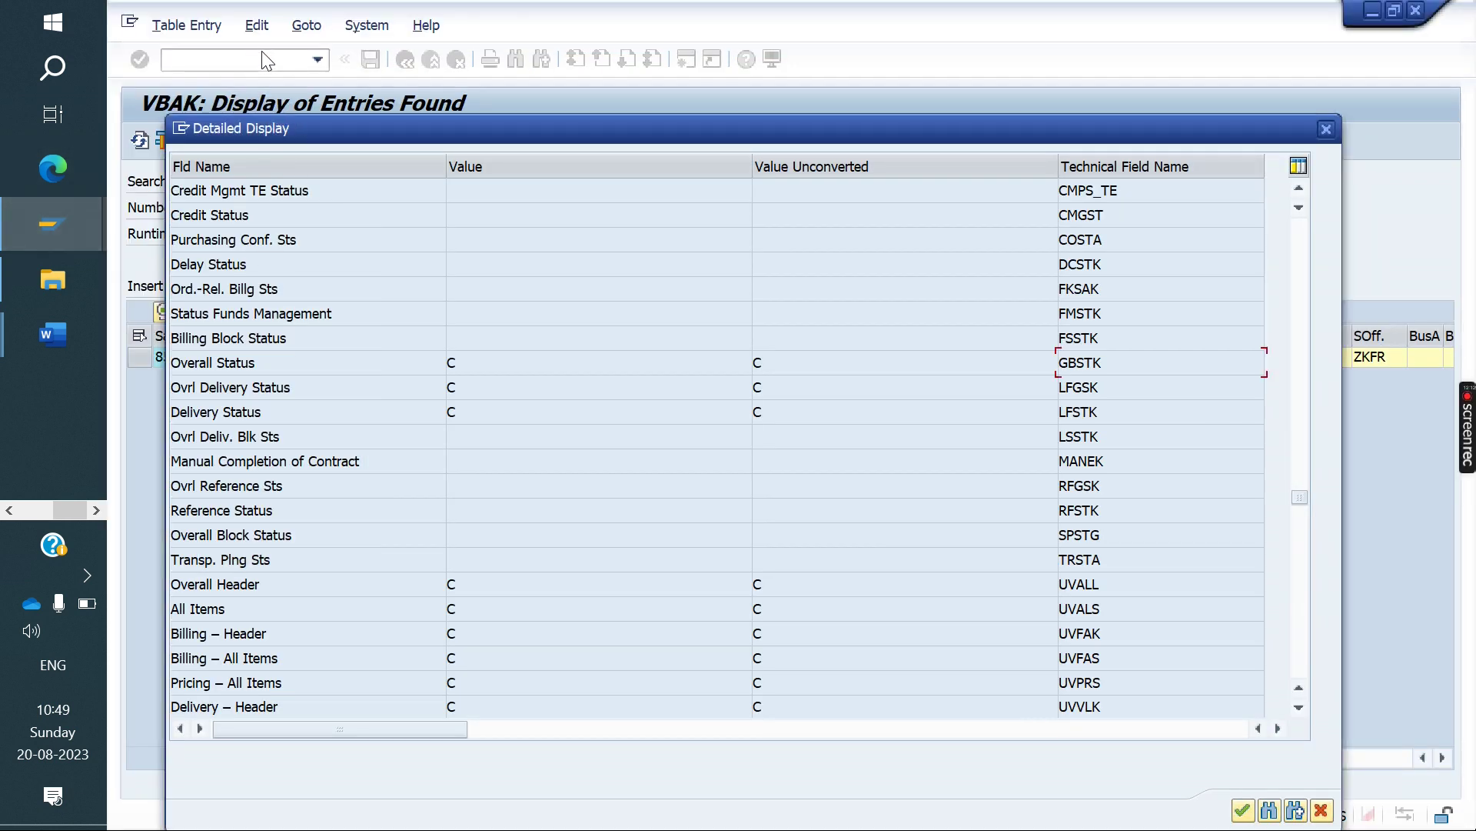
pyautogui.click(1326, 129)
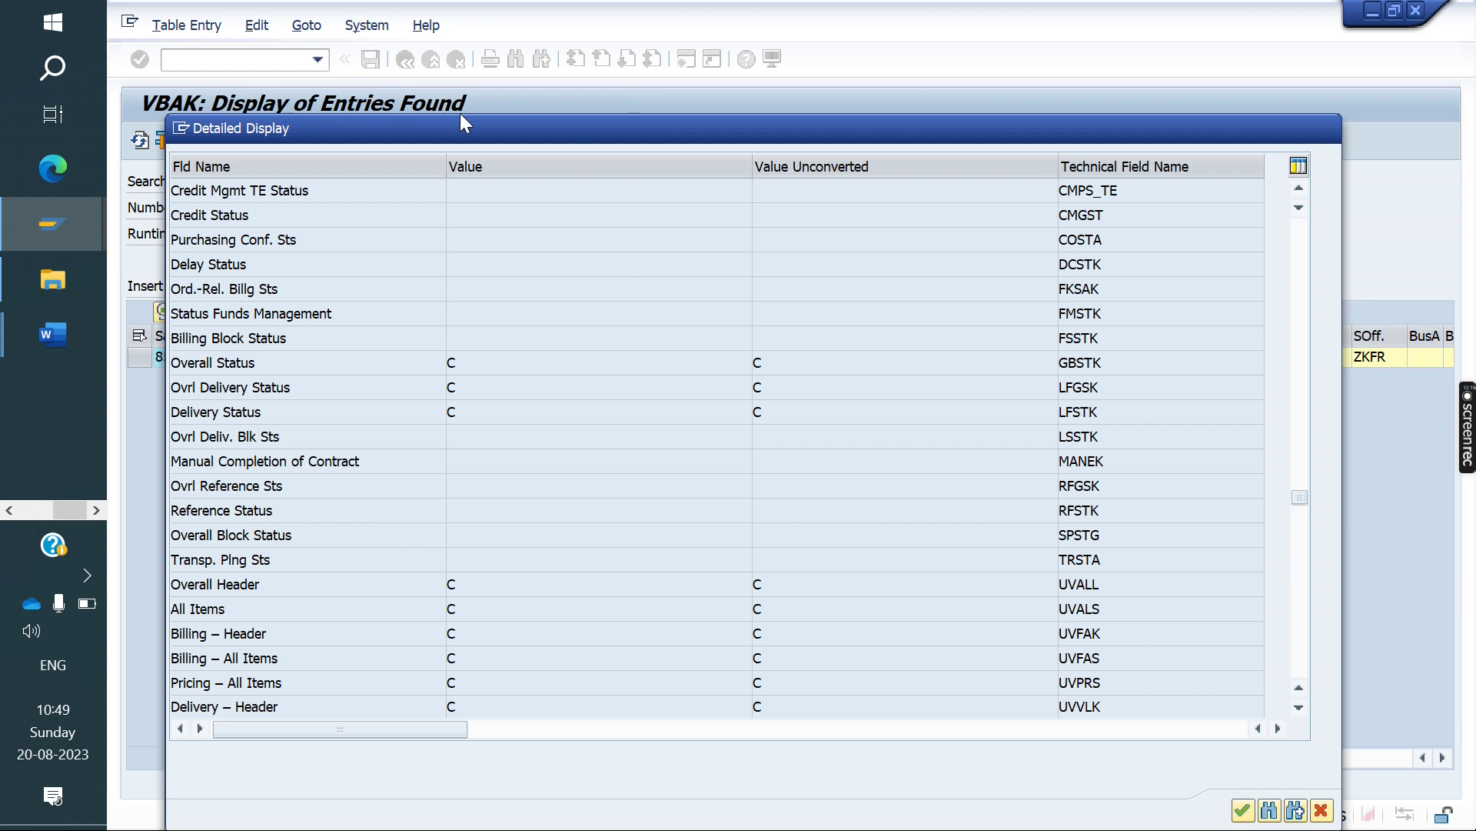
pyautogui.click(406, 60)
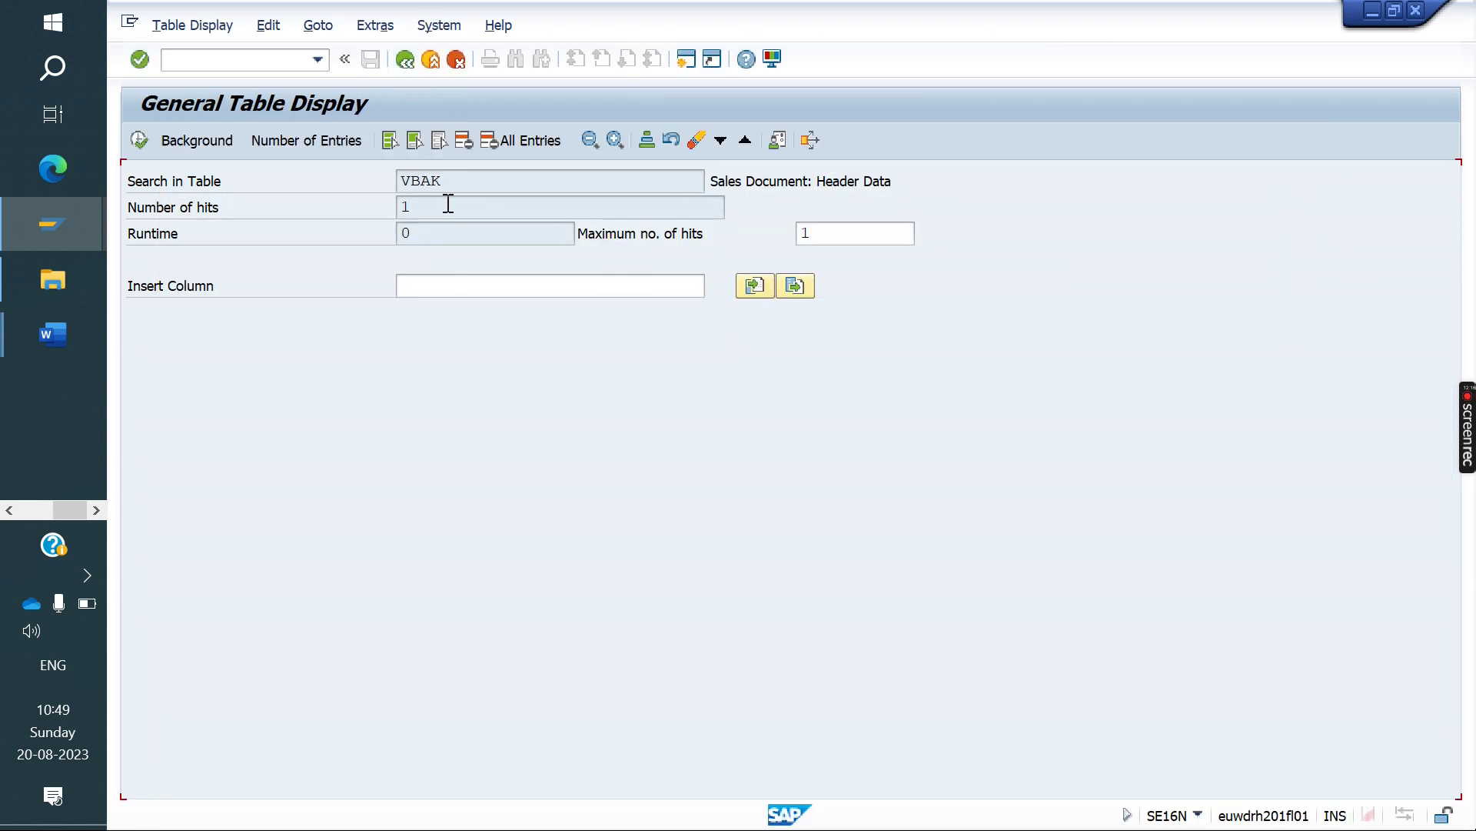
pyautogui.write('prcd')
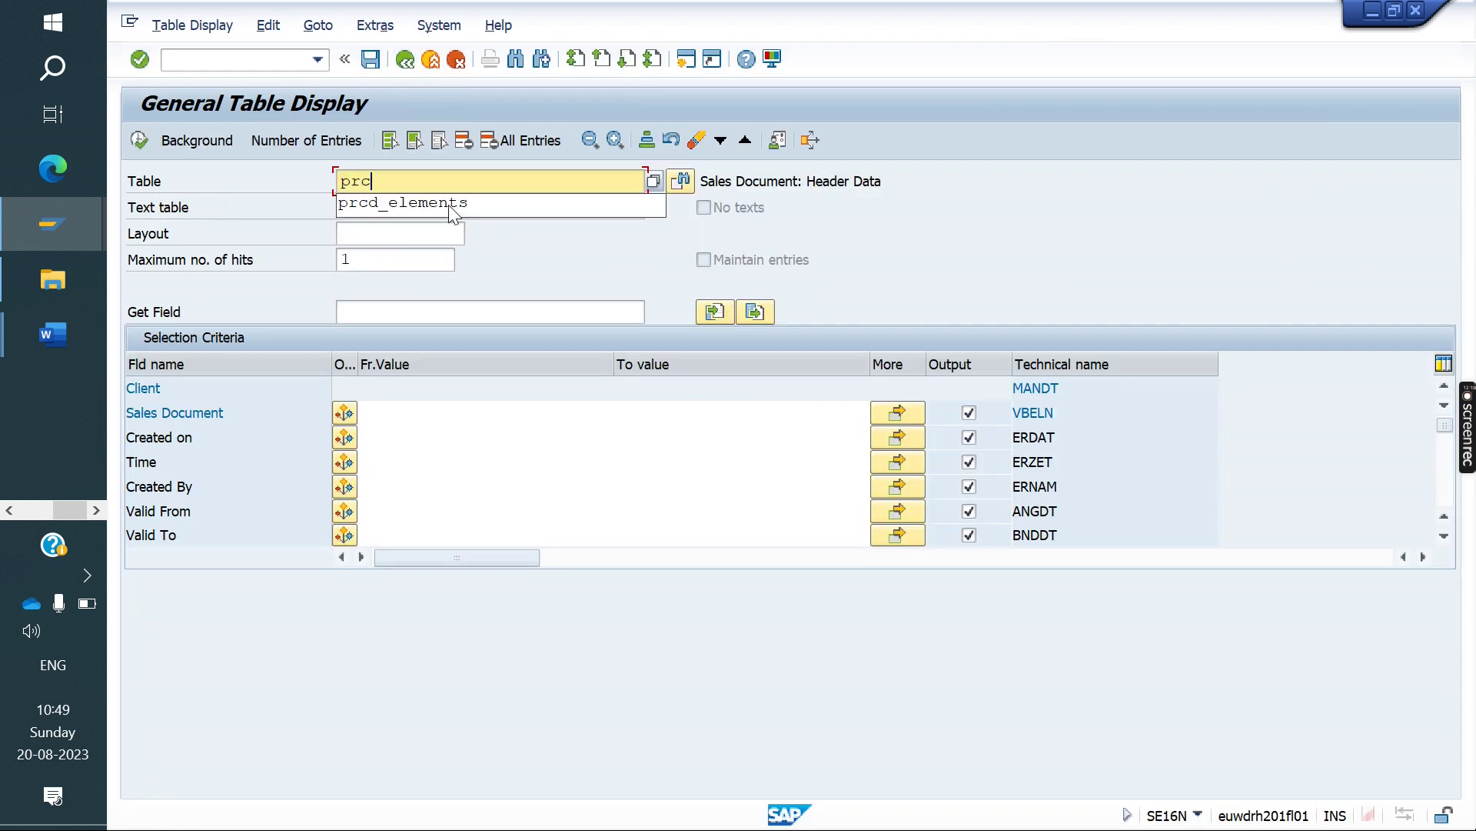
pyautogui.click(451, 208)
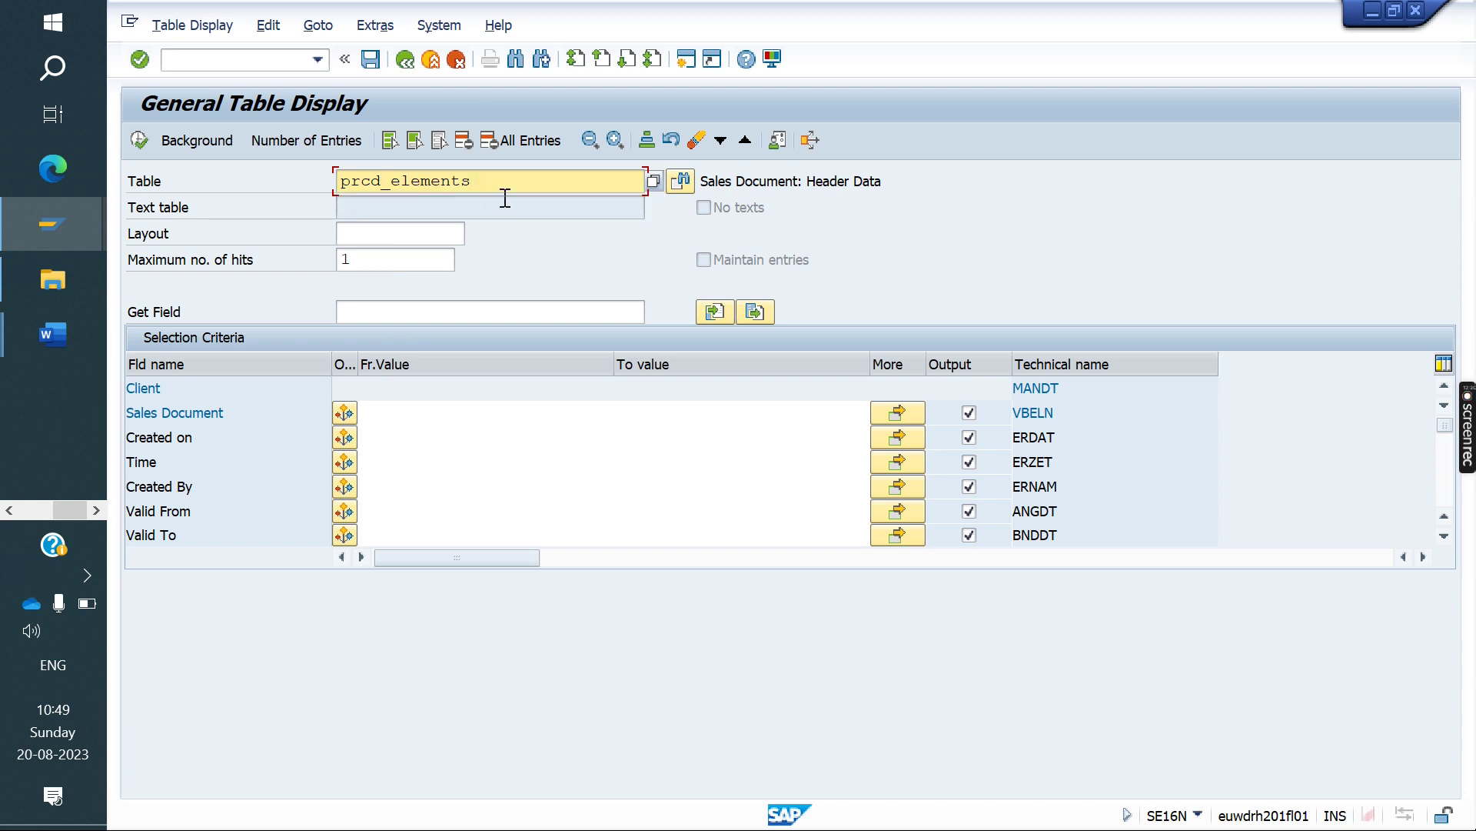
pyautogui.press('Return')
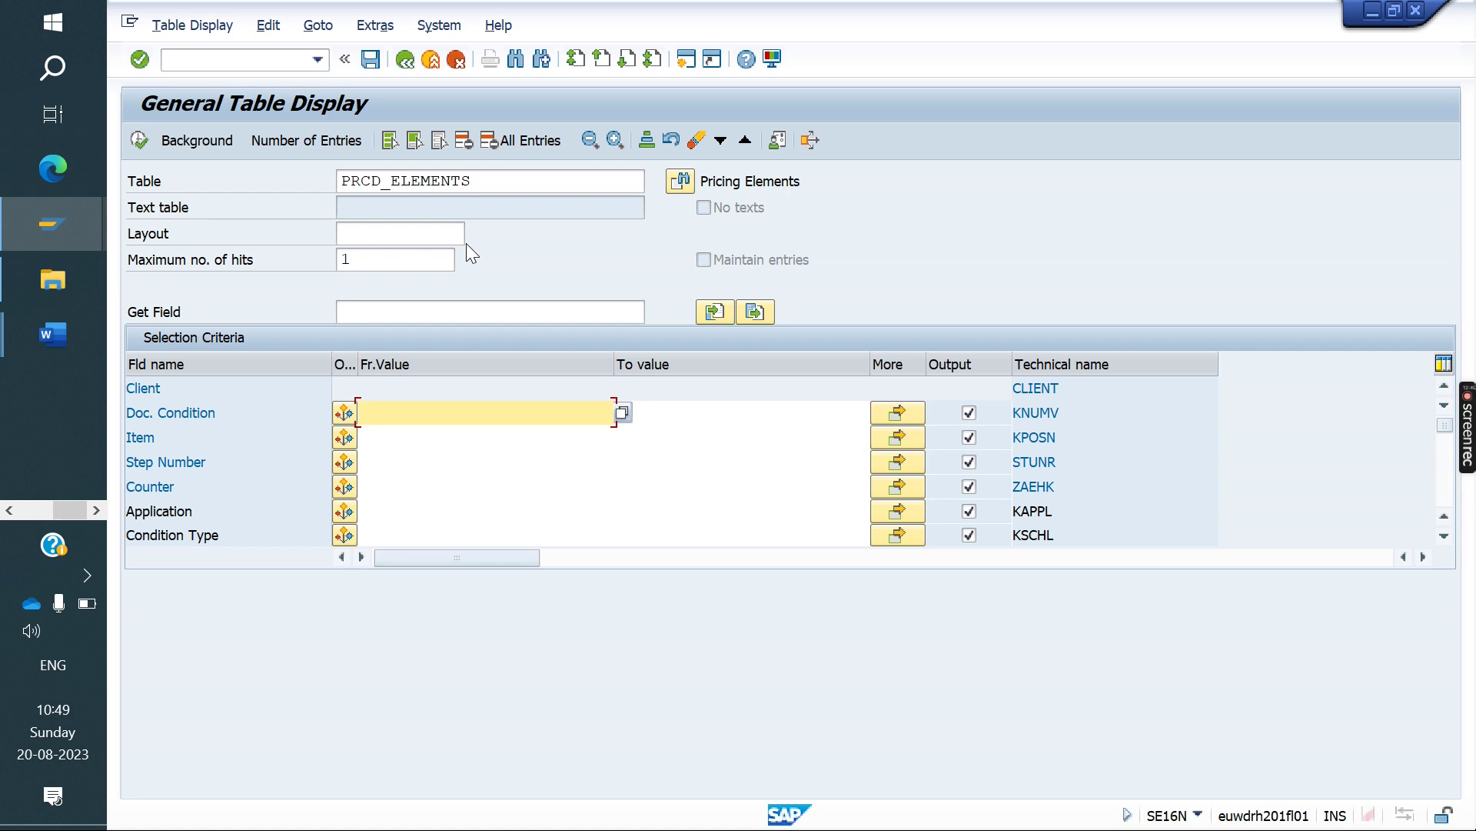
# Load table KONV in the S/4HANA session and highlight the replacement note in its description.
pyautogui.click(511, 177)
pyautogui.moveTo(512, 177); pyautogui.dragTo(197, 196)
pyautogui.write('konv')
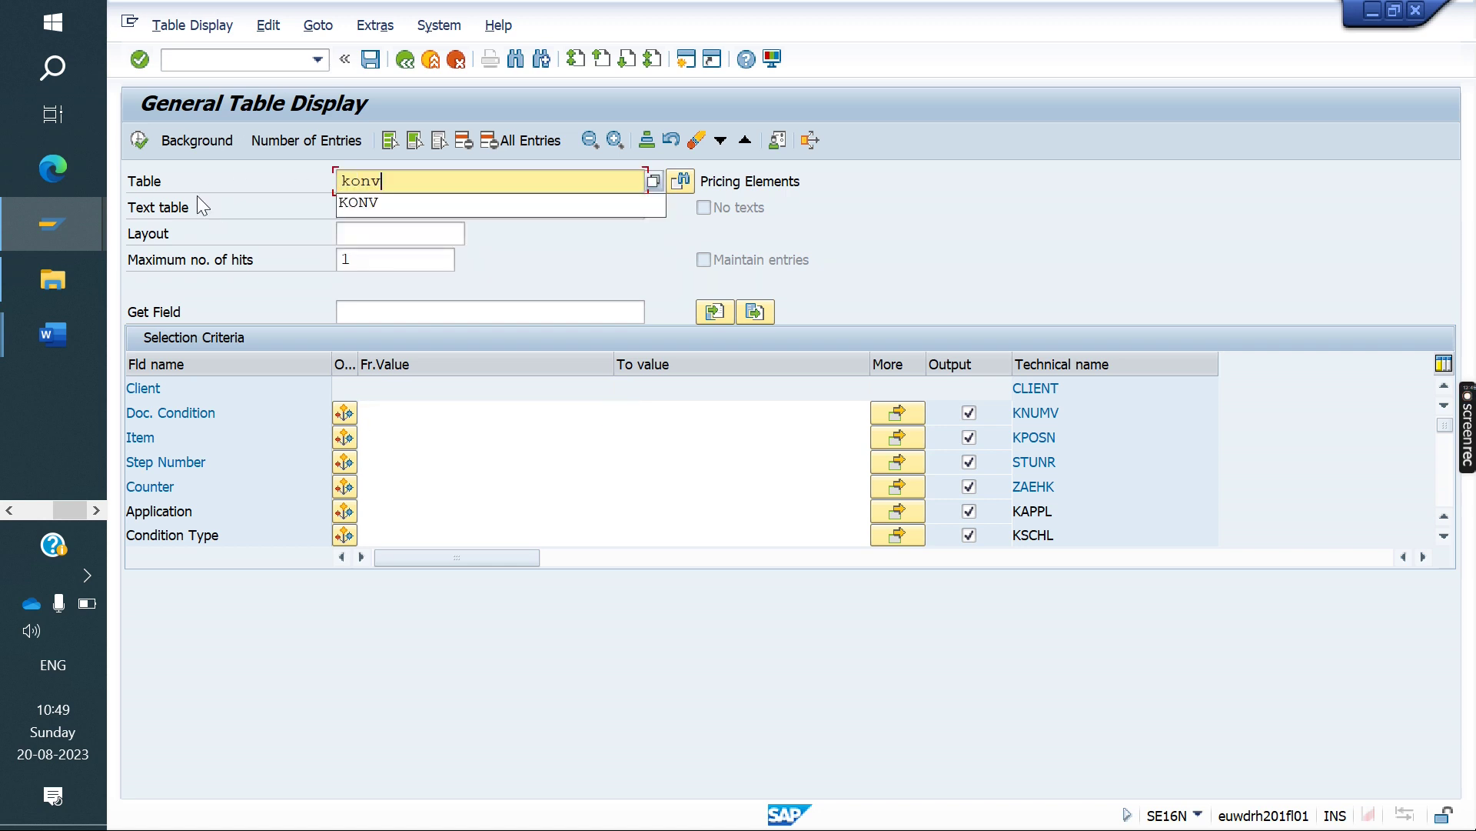
pyautogui.press('Return')
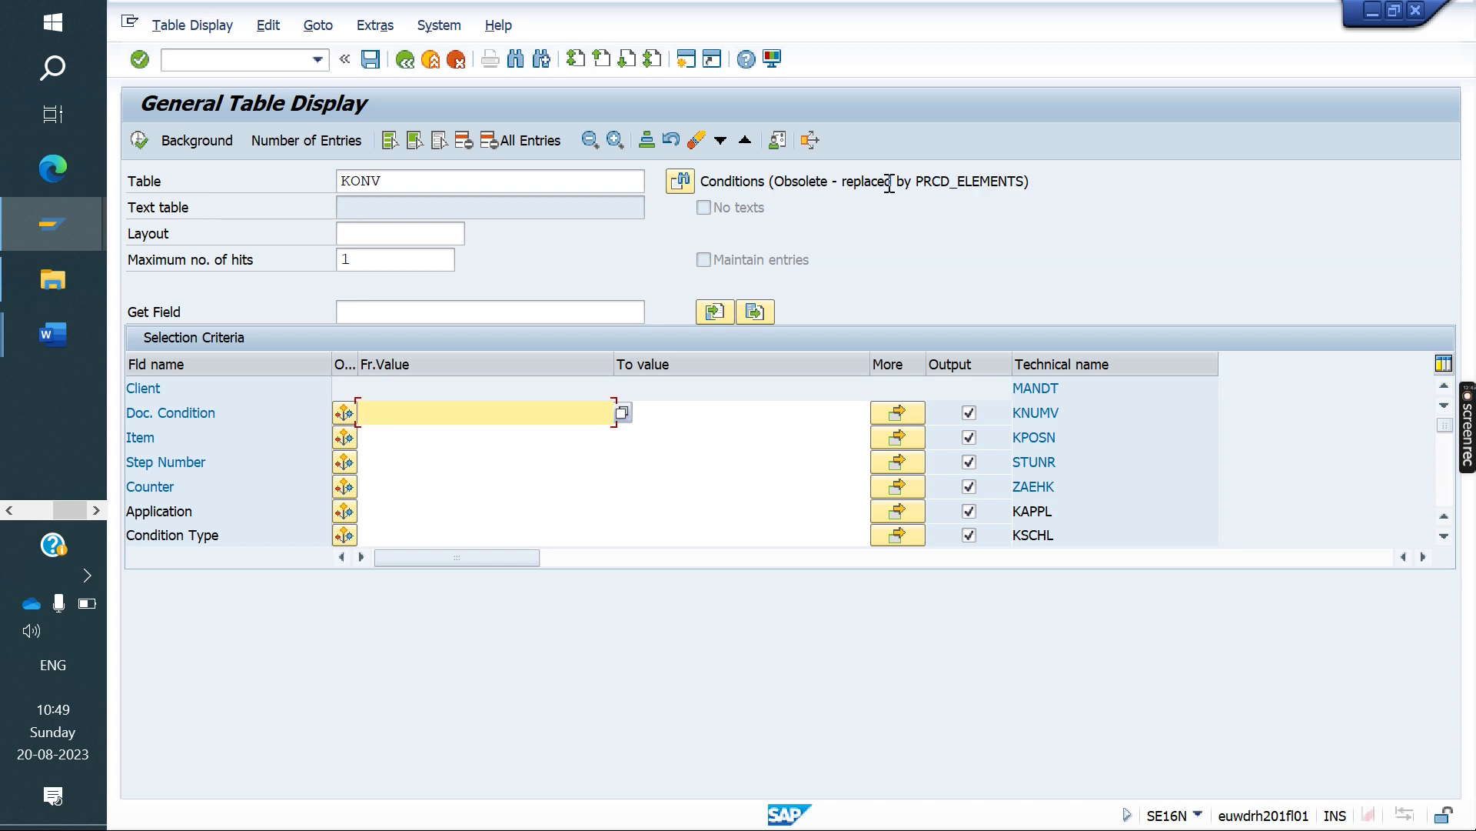
pyautogui.moveTo(842, 183); pyautogui.dragTo(1035, 189)
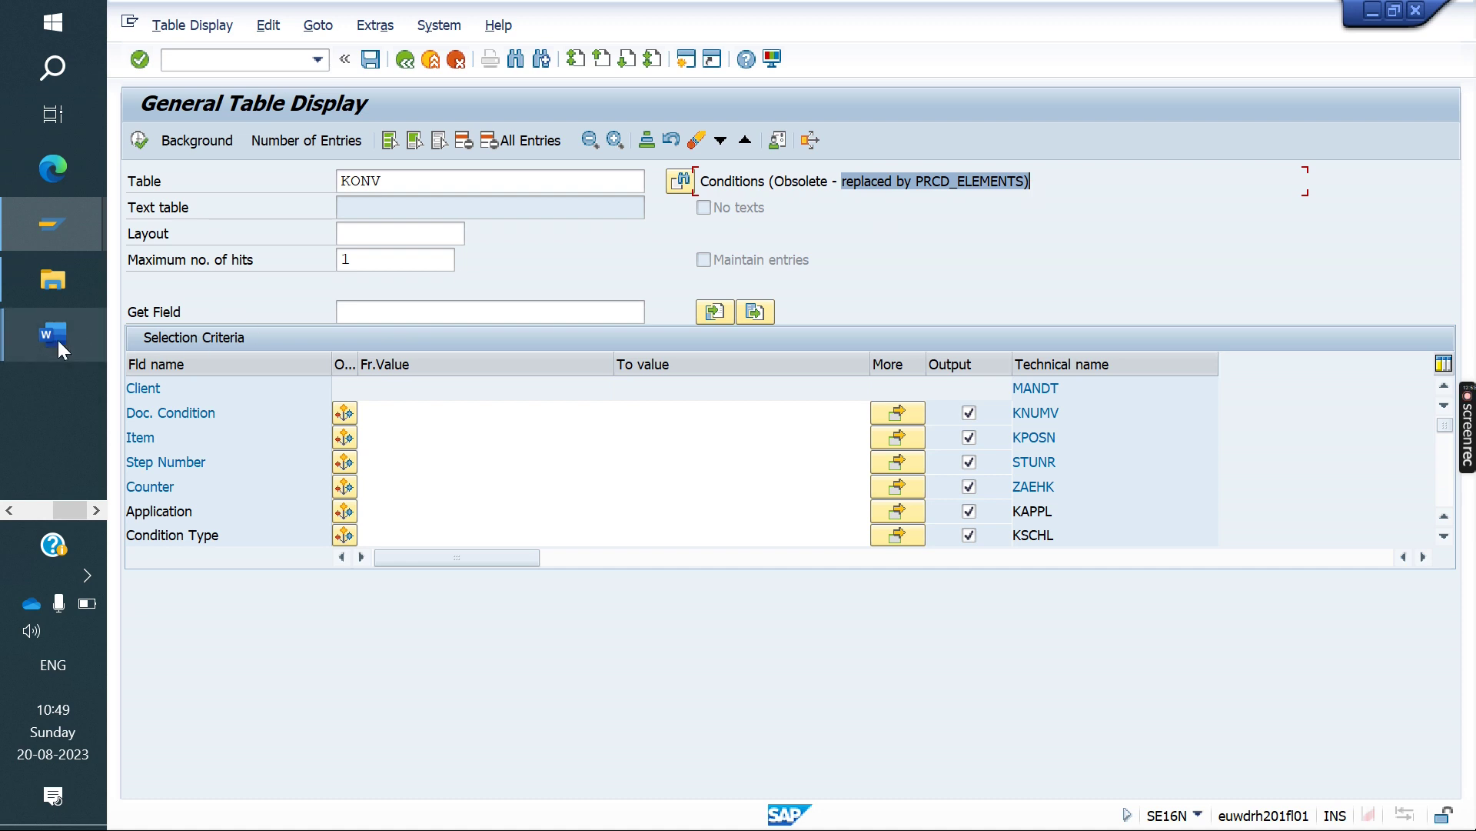
# Switch back to the Word document and review the numbered list of changes.
pyautogui.click(30, 340)
pyautogui.click(211, 408)
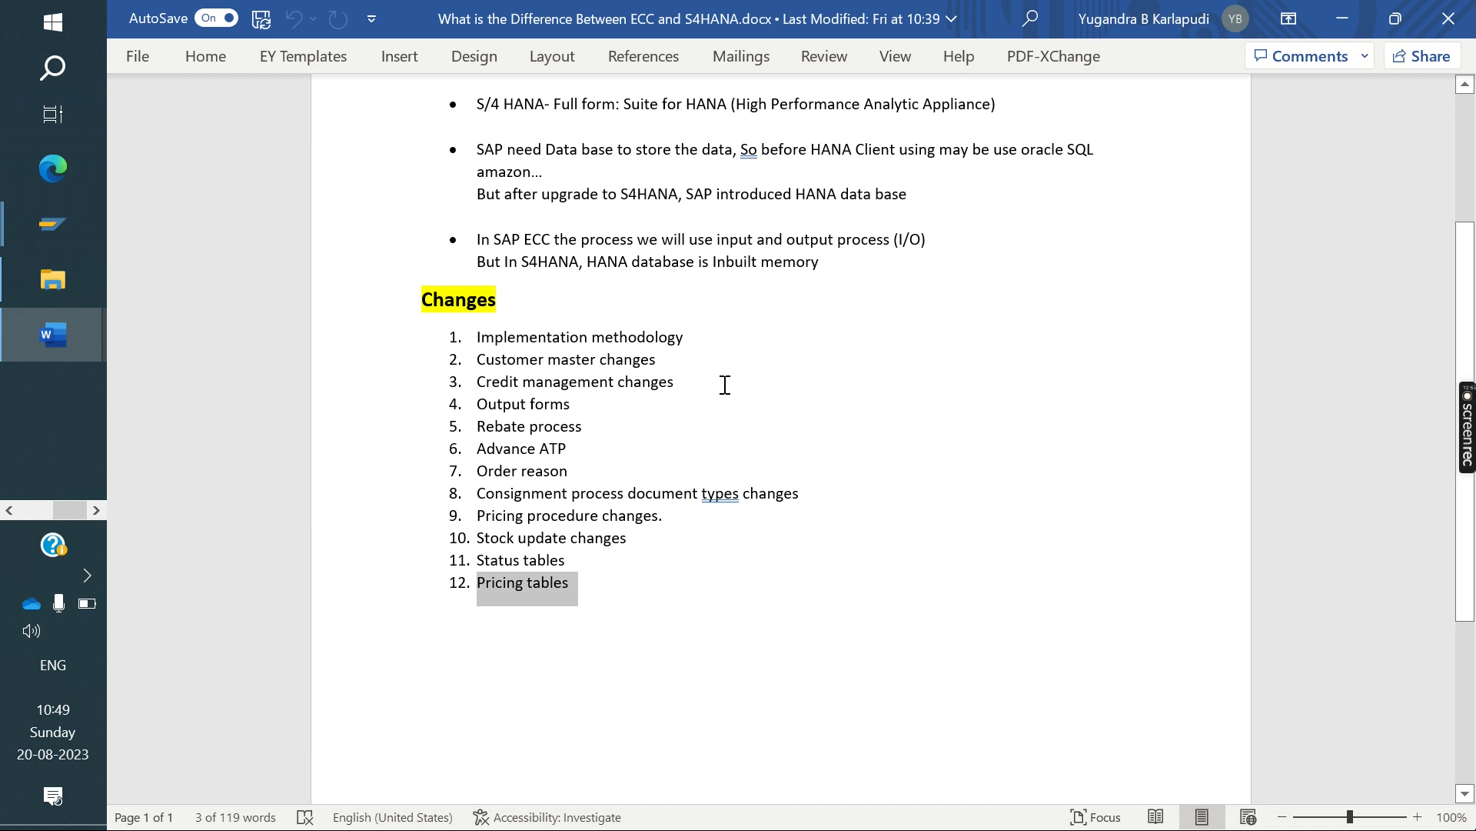
pyautogui.click(647, 458)
pyautogui.moveTo(575, 456); pyautogui.dragTo(485, 347)
pyautogui.click(502, 358)
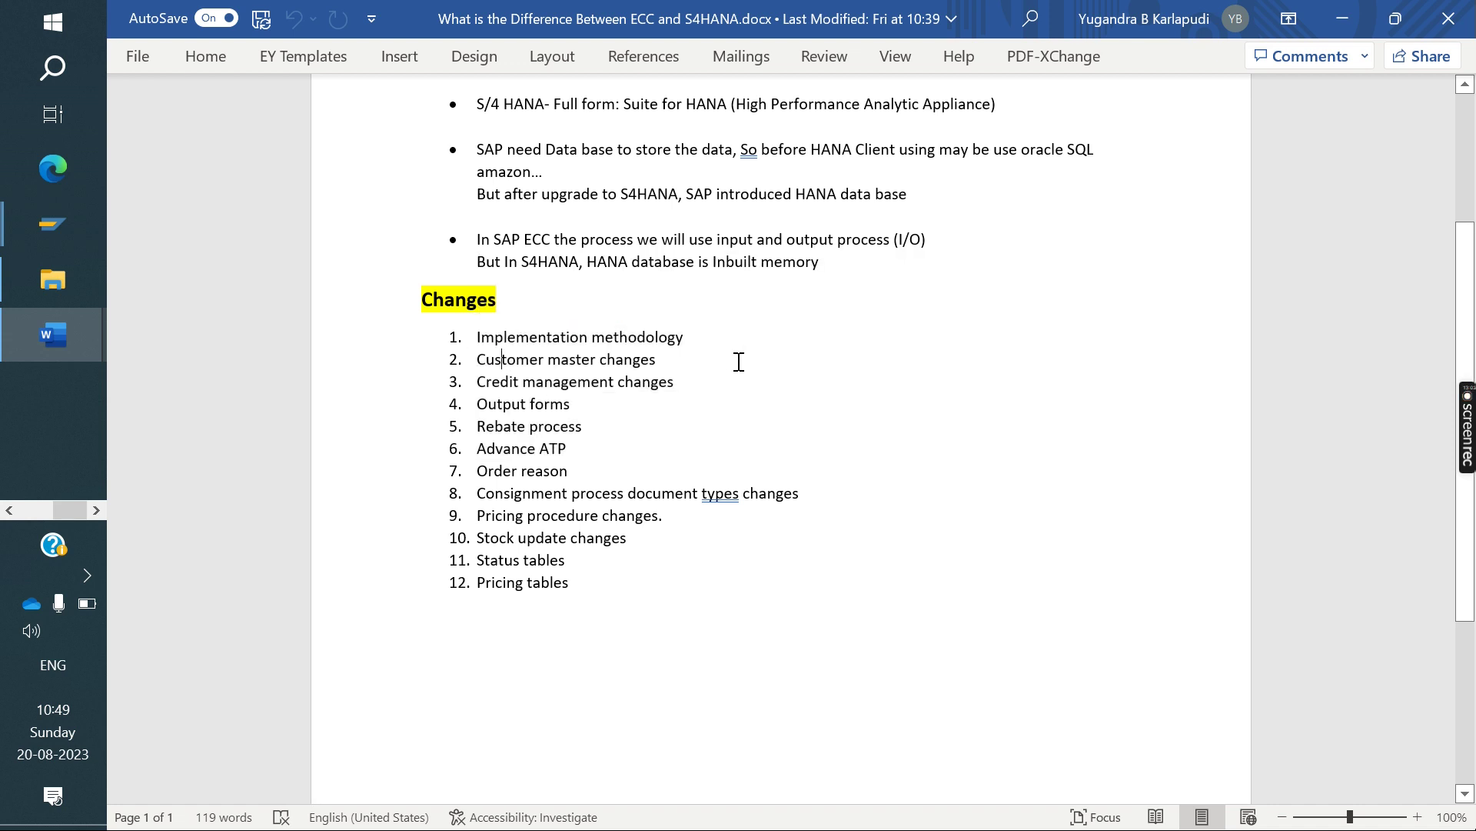